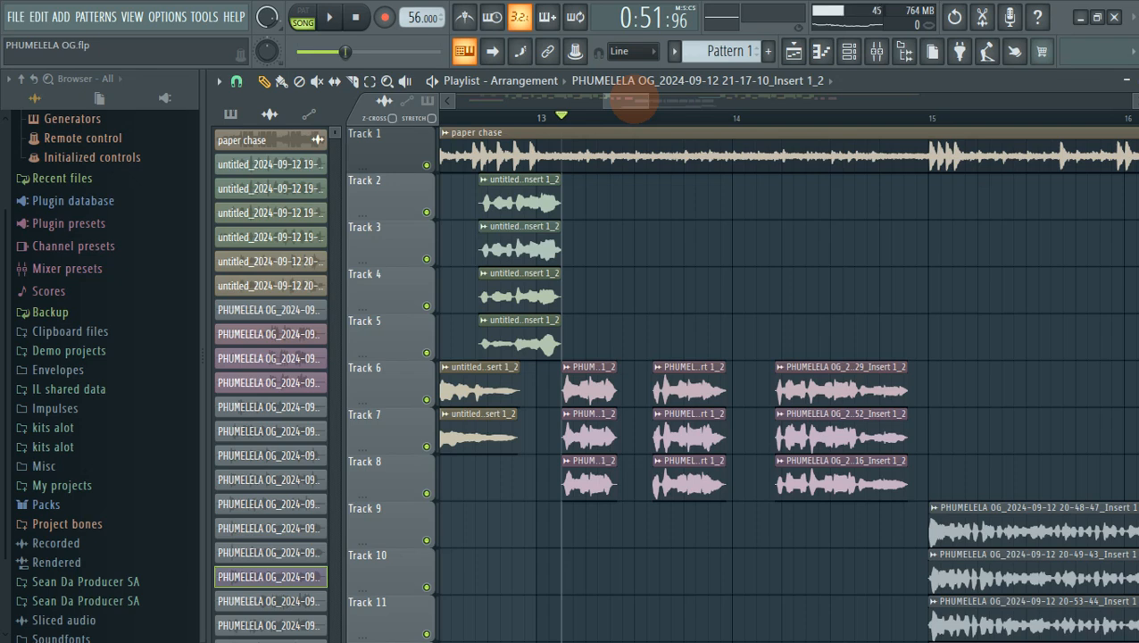
Play the arrangement from bar 13 and listen to the stacked vocals on Tracks 9 to 12 with the beat.
left_click_drag(643, 100, 703, 106)
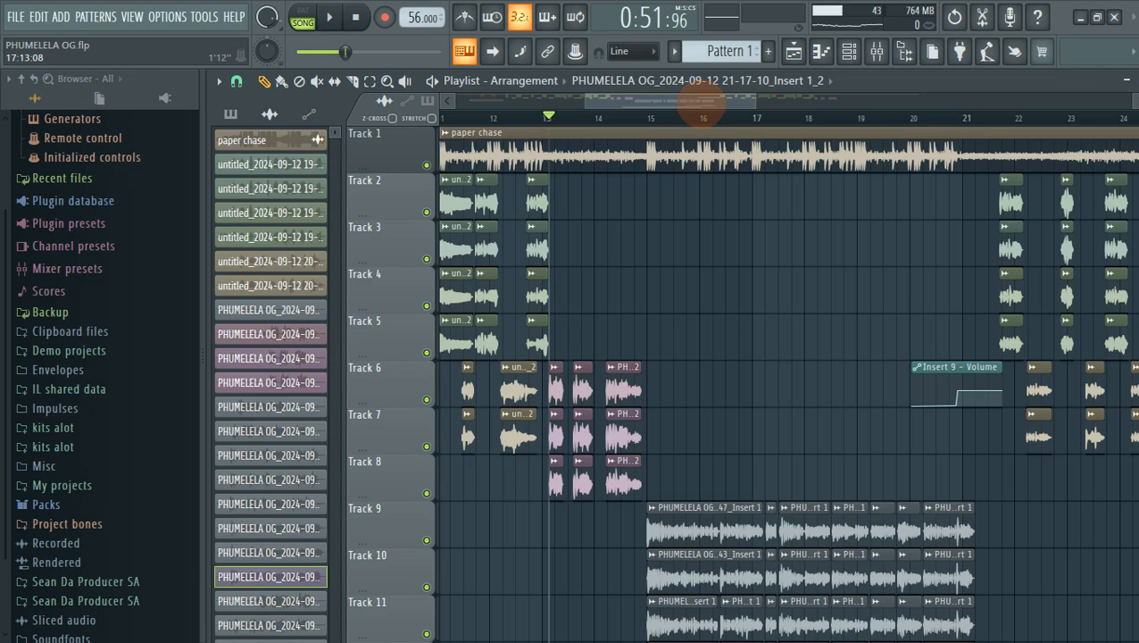
key("space")
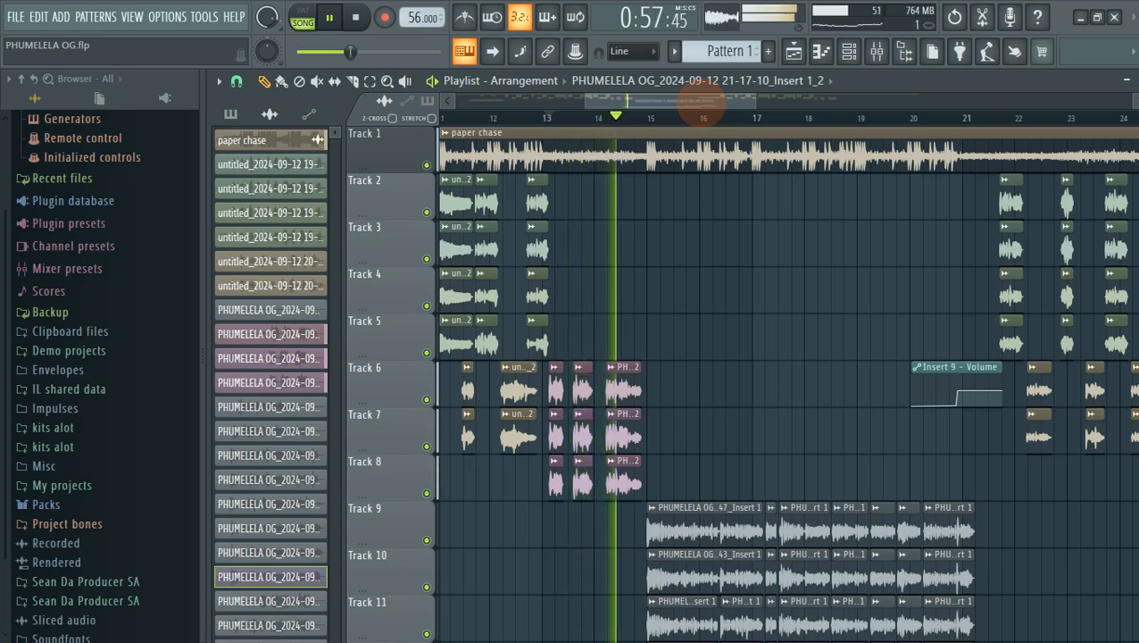
scroll(678, 252, "down", 3)
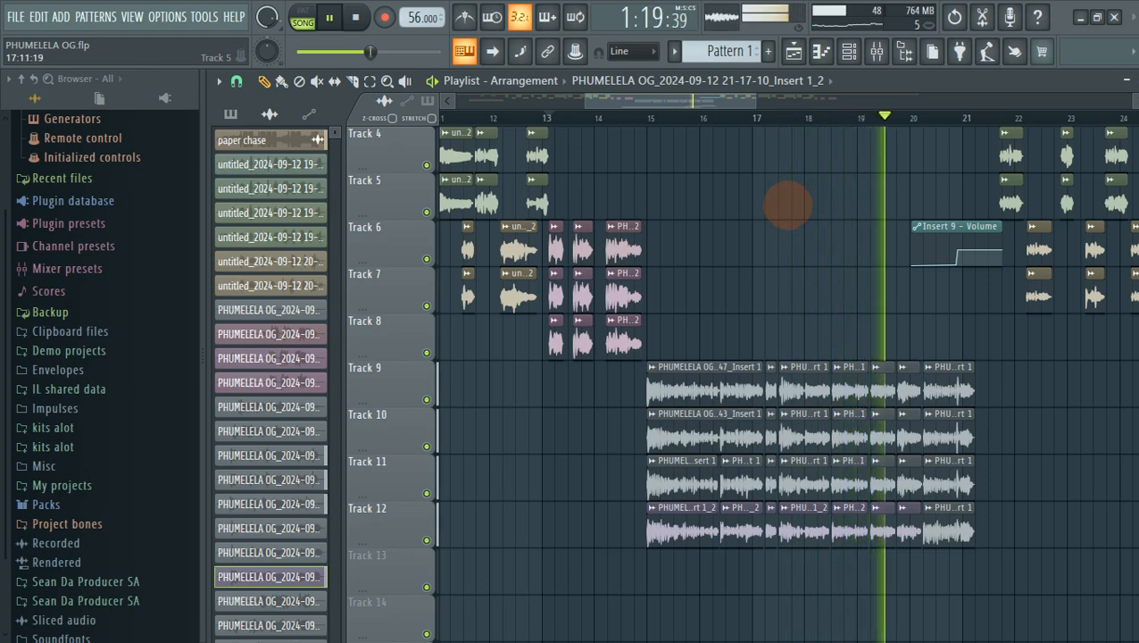
scroll(774, 213, "up", 3)
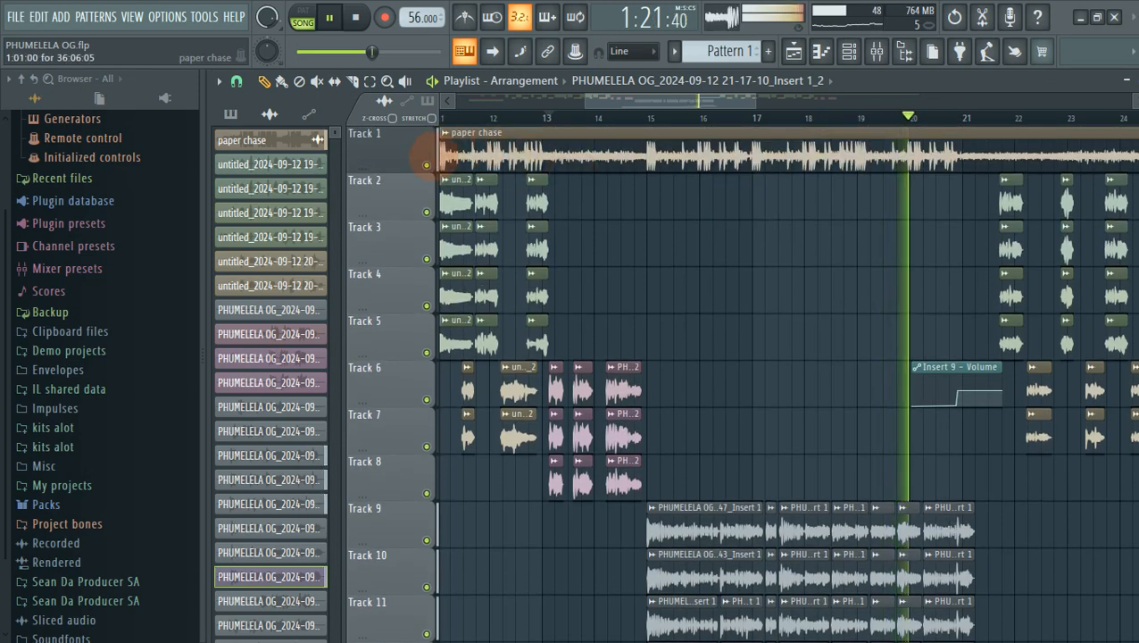
Mute the paper chase beat on Track 1 to hear the vocals alone, and stop playback.
left_click(424, 162)
left_click(424, 164)
left_click(426, 164)
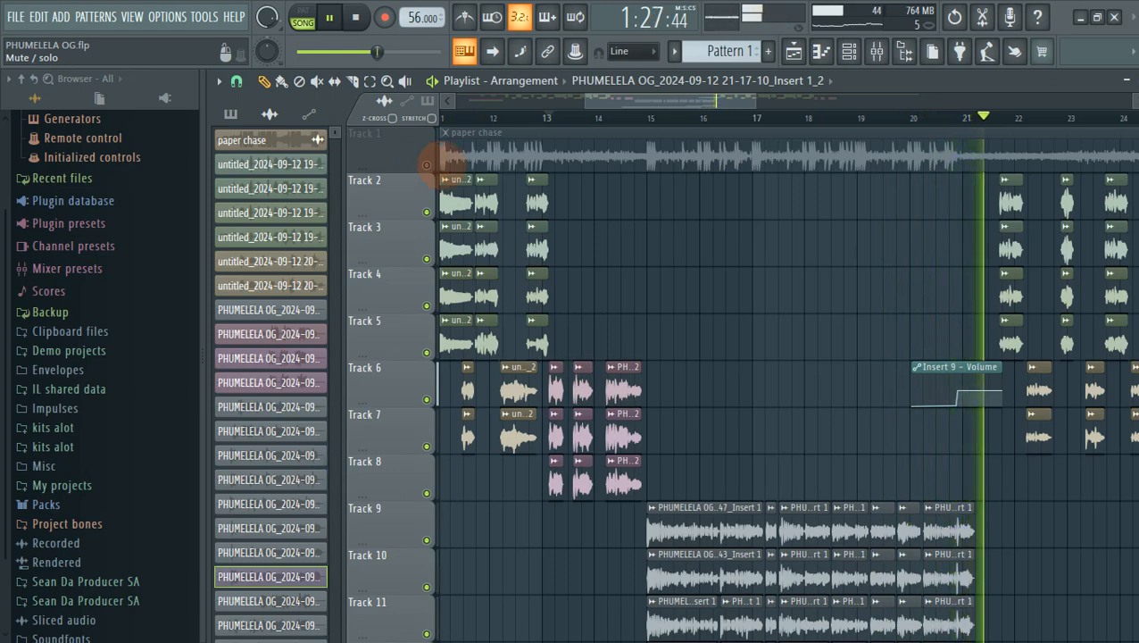
scroll(770, 293, "down", 2)
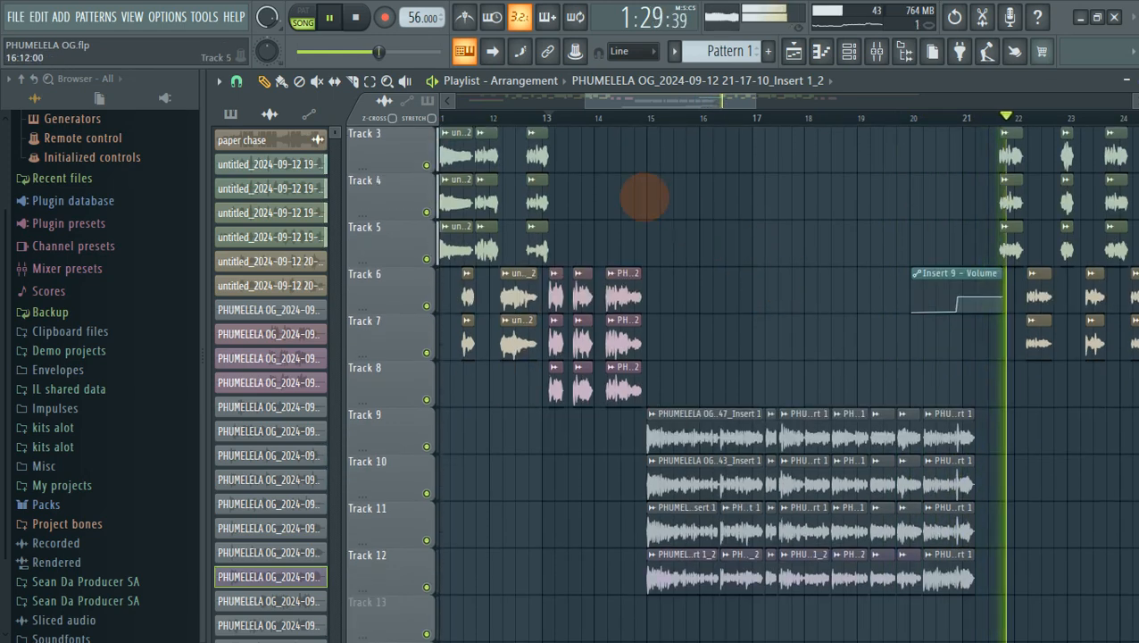
key("space")
Set the playback position just before bar 15 and unmute the paper chase beat on Track 1.
scroll(648, 127, "up", 3)
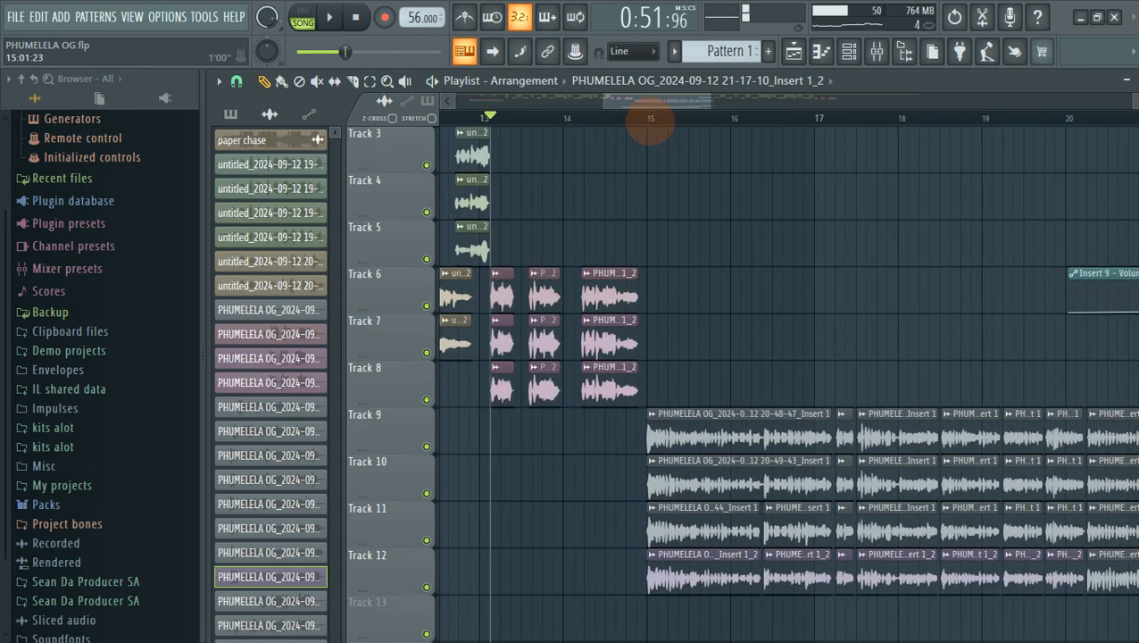
scroll(662, 250, "up", 2)
scroll(623, 127, "up", 3)
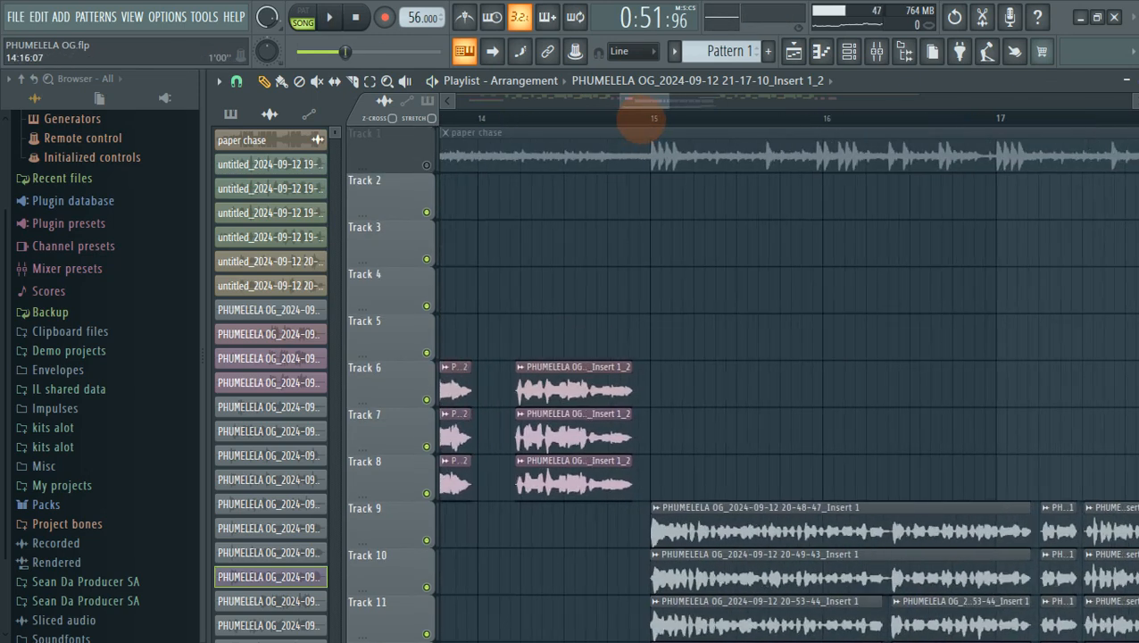
scroll(639, 121, "up", 1)
scroll(720, 312, "down", 2)
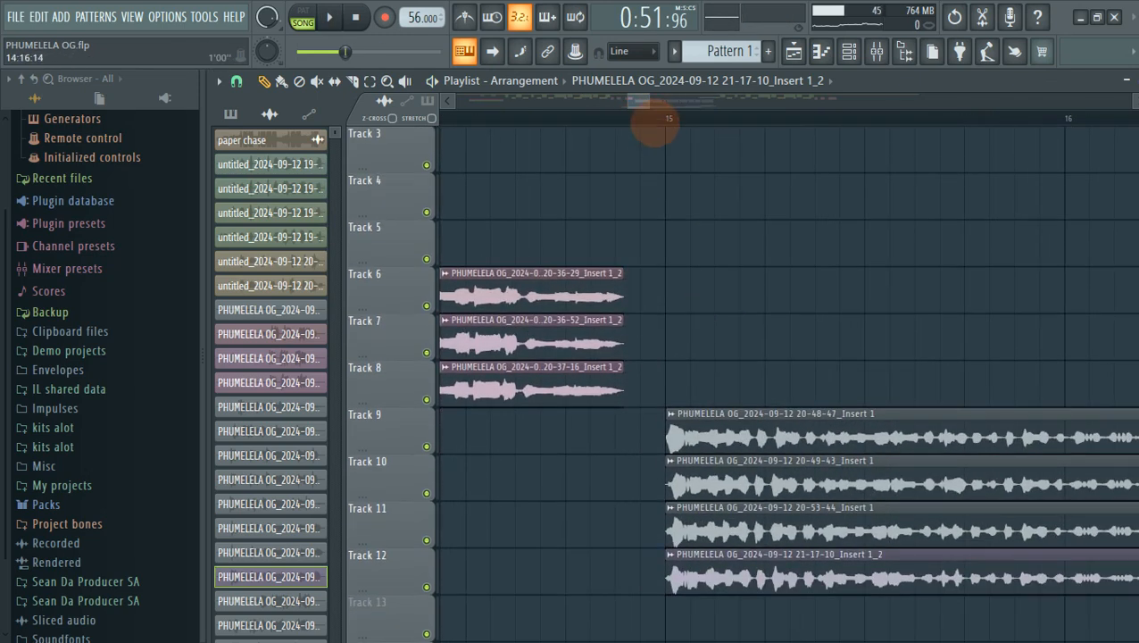
scroll(669, 247, "up", 2)
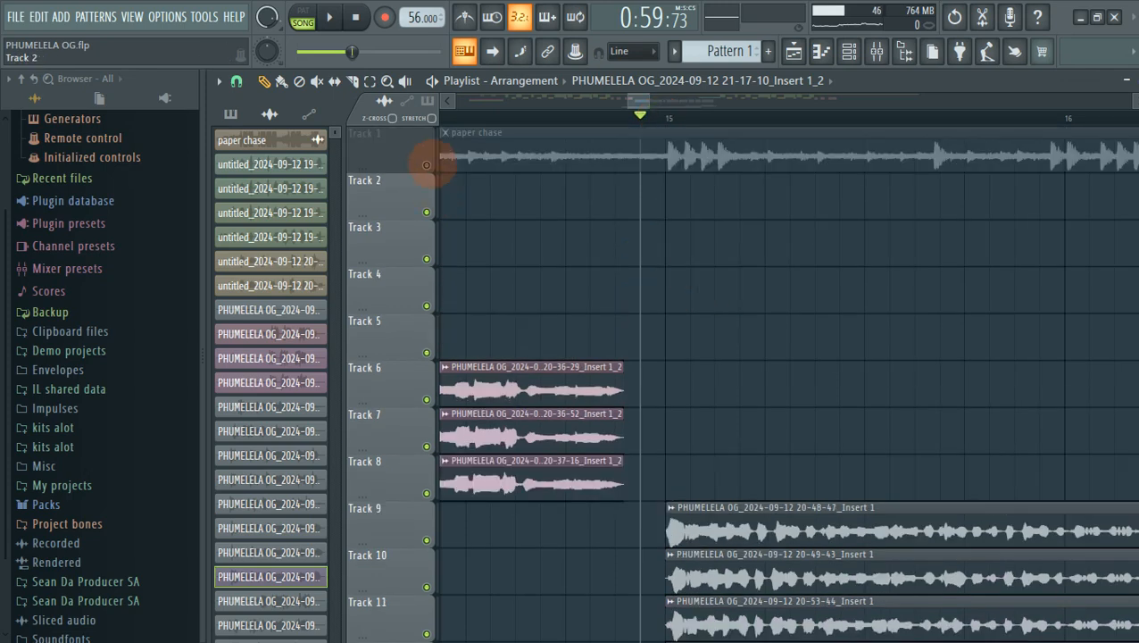
scroll(719, 310, "down", 4)
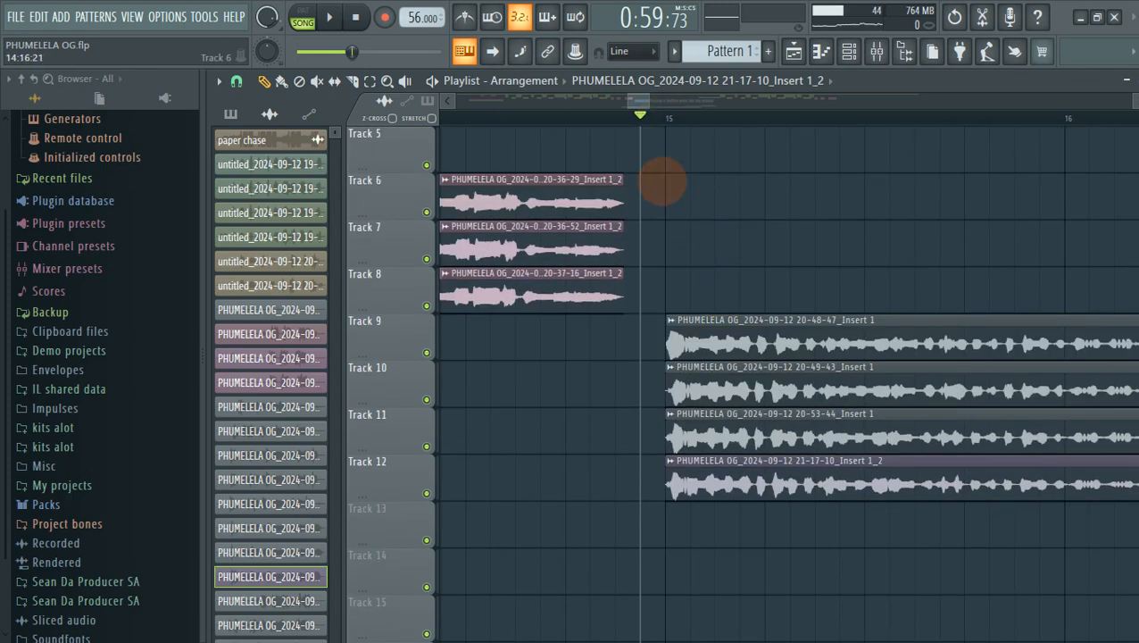
scroll(662, 181, "up", 2)
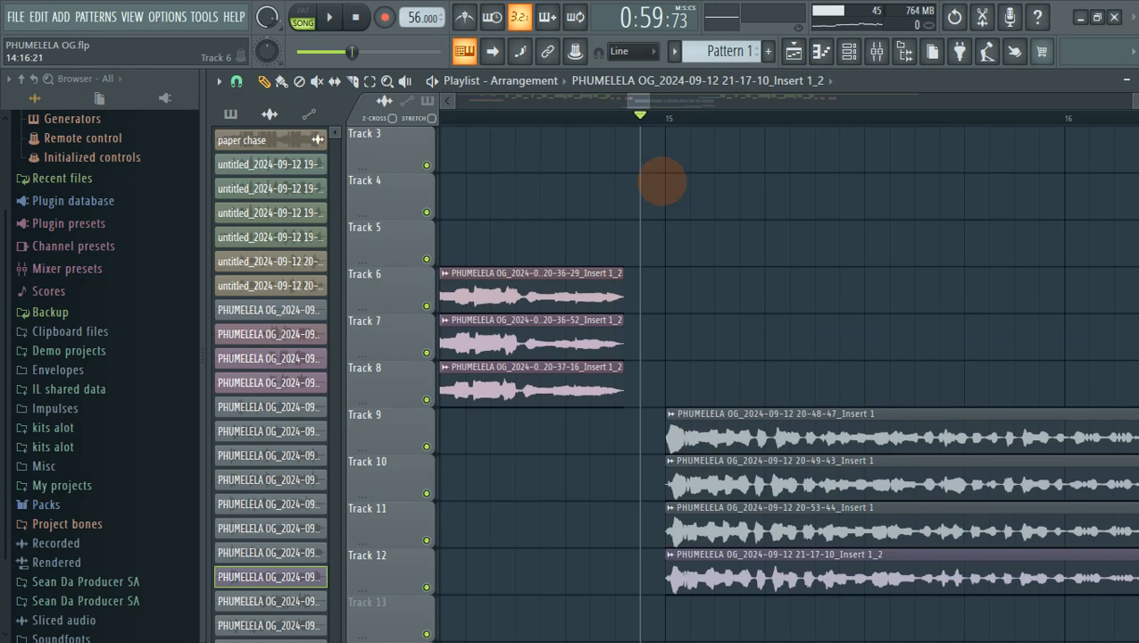
scroll(662, 182, "up", 2)
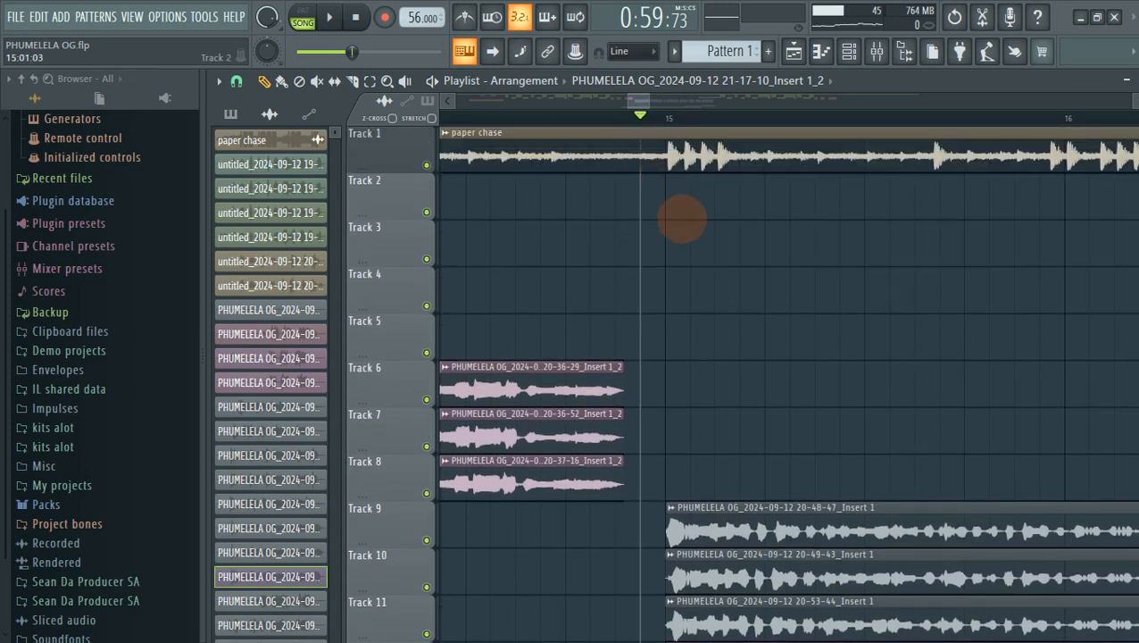
Review the Track 12 vocal clip's scale options in the Newtone pitch corrector and its channel settings.
scroll(682, 216, "down", 7)
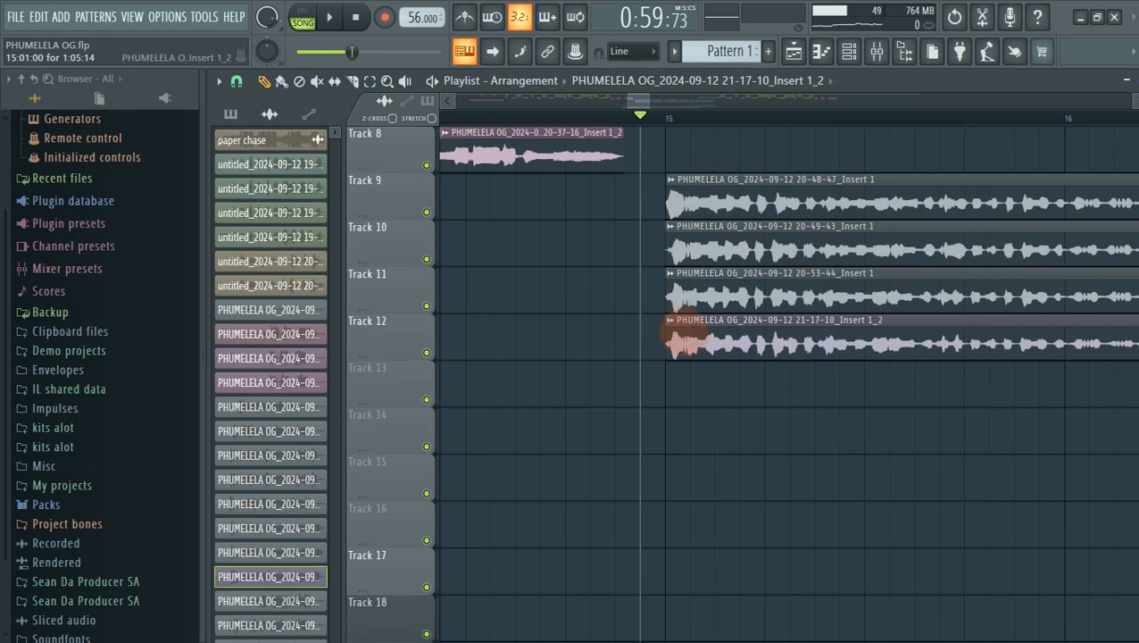
left_click(669, 323)
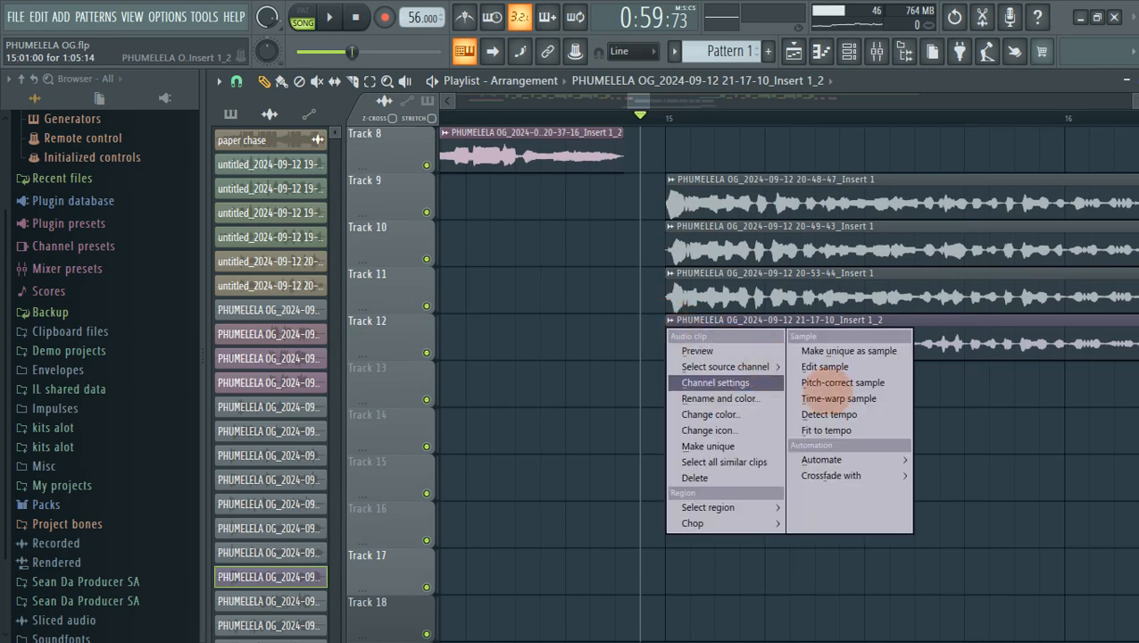
left_click(828, 382)
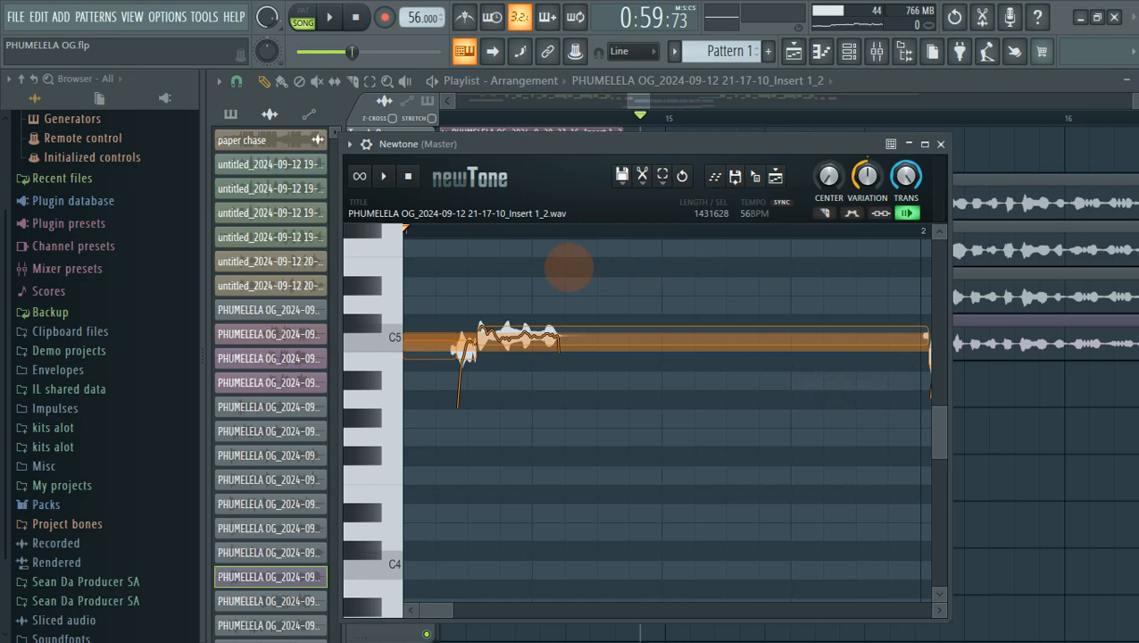
left_click(643, 184)
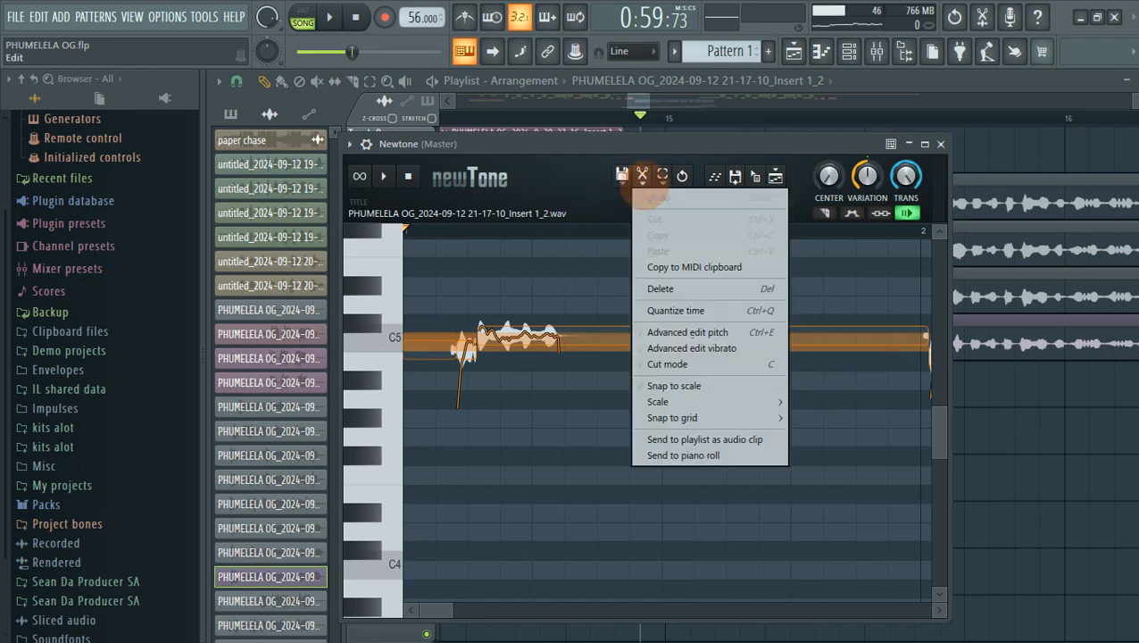
mouse_move(703, 403)
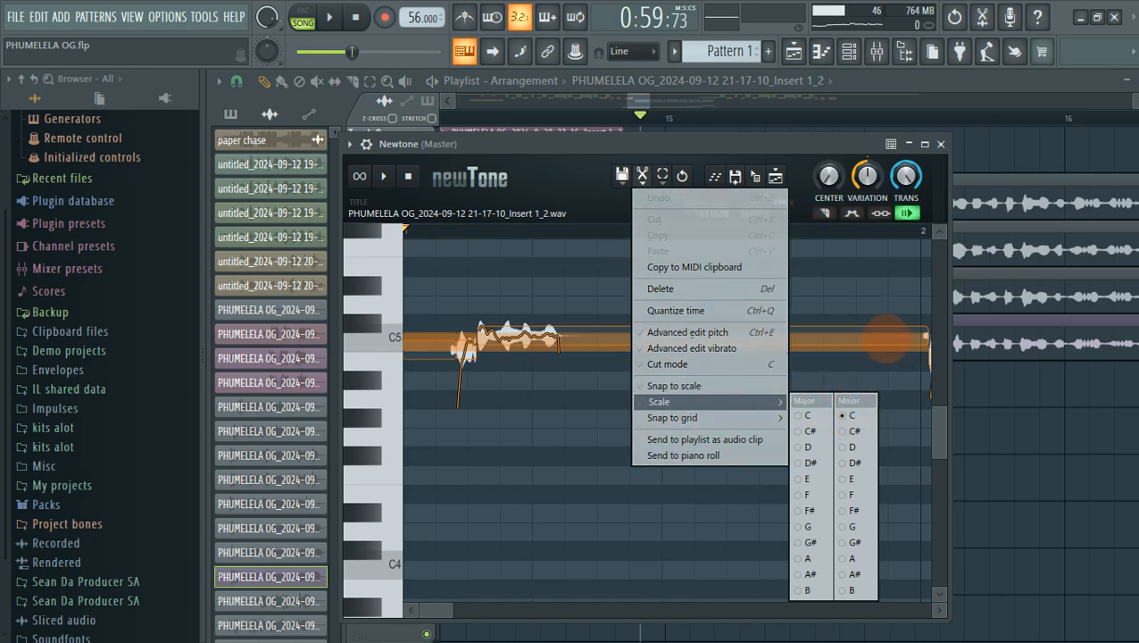
left_click(940, 144)
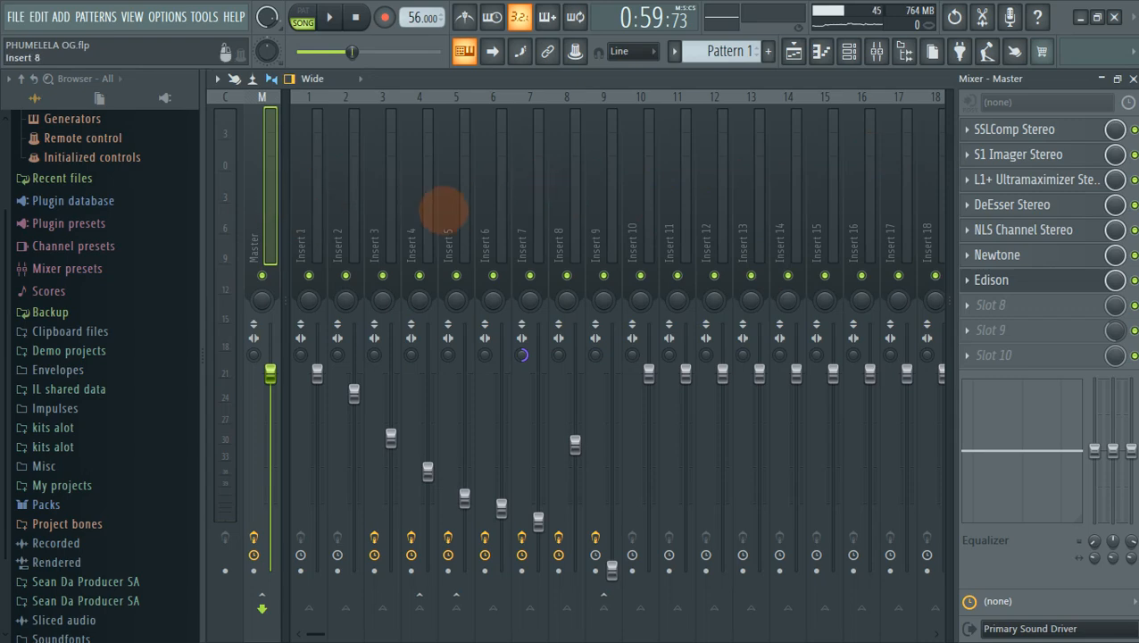
left_click(793, 50)
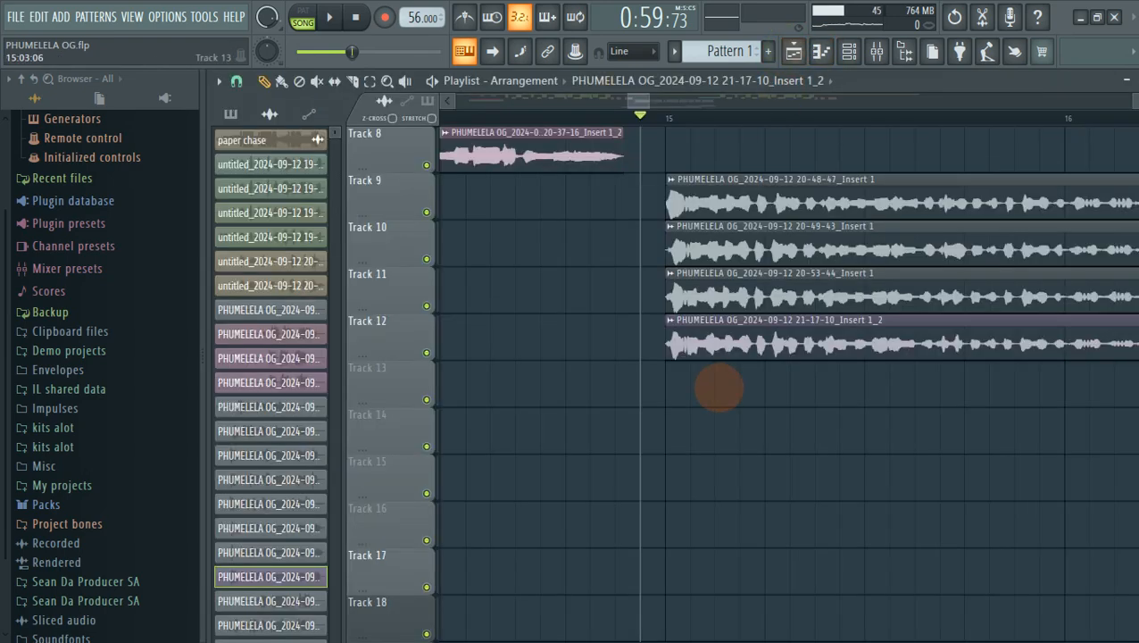
double_click(784, 332)
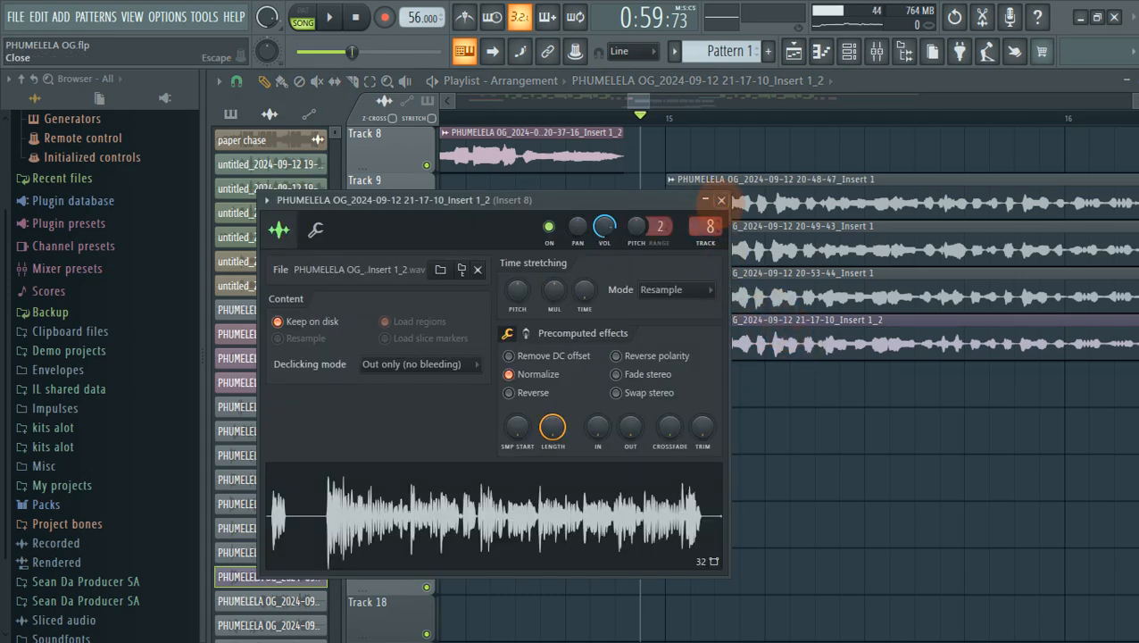
left_click(721, 200)
Solo Track 12 and play its vocal from just before bar 15.
left_click(421, 352)
scroll(463, 357, "up", 3)
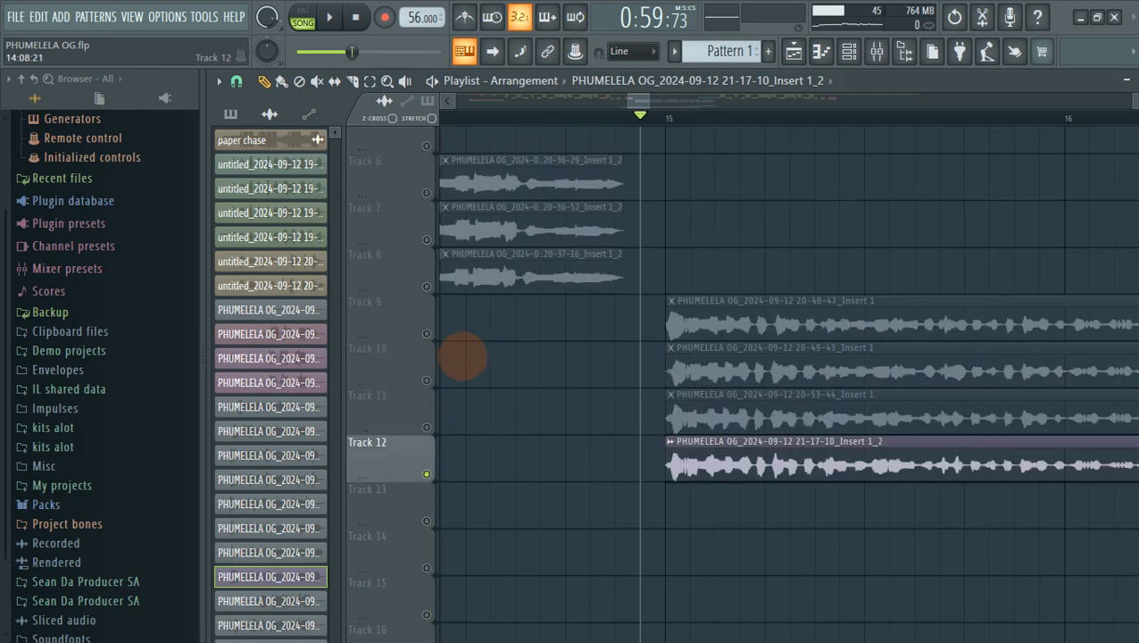
scroll(463, 357, "up", 5)
key("space")
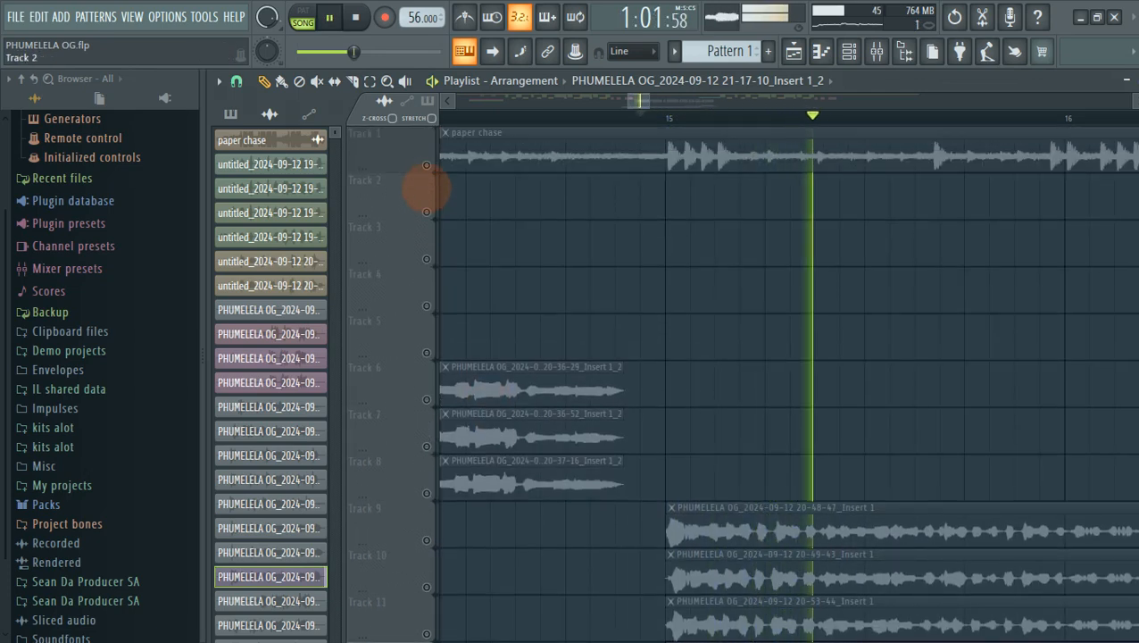
Bring the Track 1 beat in and out during playback to compare it with the soloed vocal, and stop playback.
left_click(426, 165)
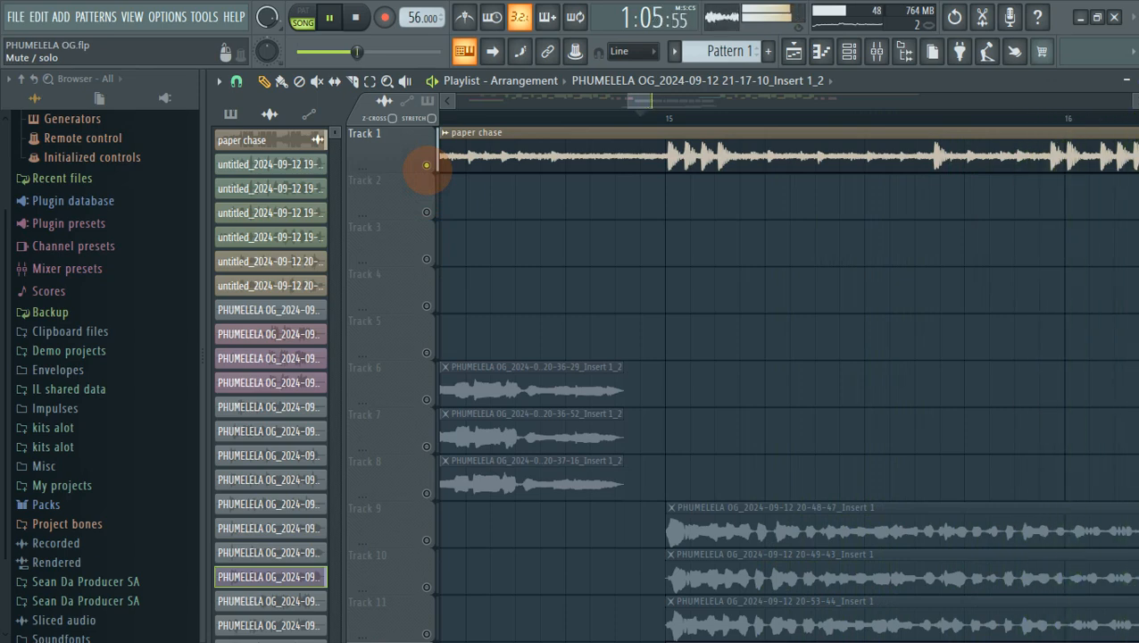
left_click(426, 165)
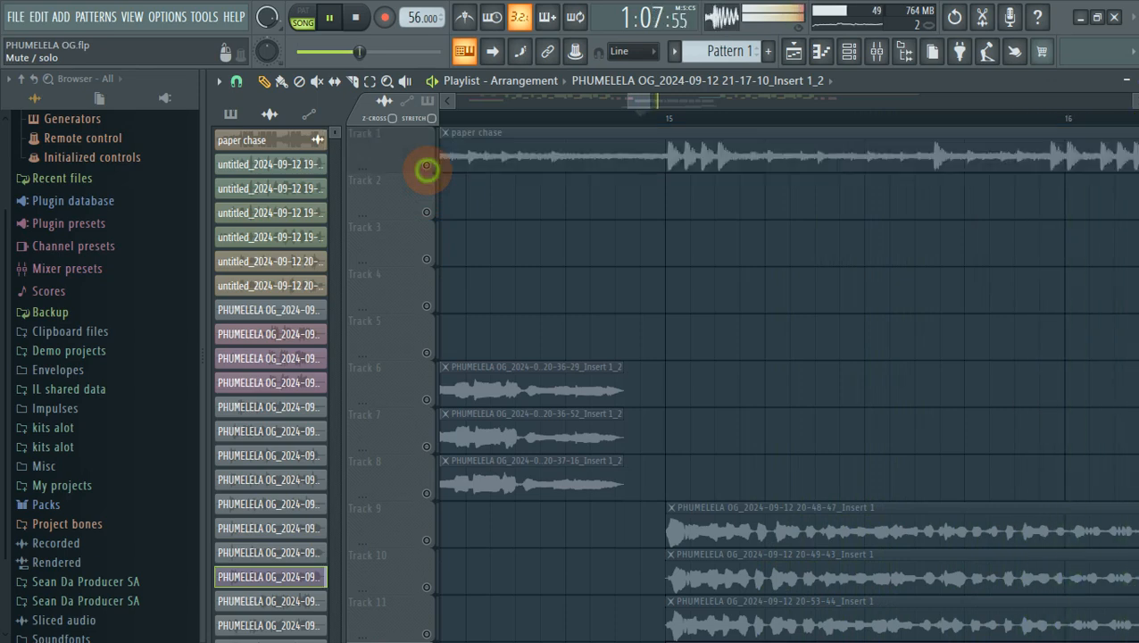
scroll(708, 381, "down", 6)
key("space")
scroll(714, 312, "down", 1)
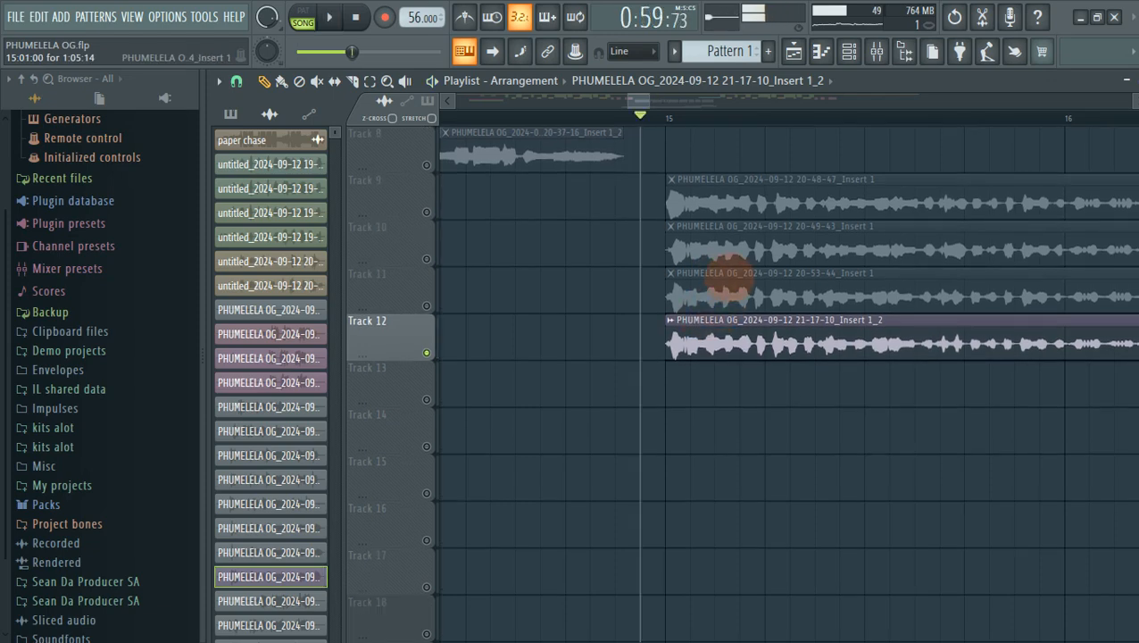
Check the Track 12 vocal clip's mixer track assignment in its channel settings and show Insert 8 in the mixer.
scroll(724, 197, "up", 5)
scroll(746, 236, "down", 1)
scroll(749, 235, "up", 3)
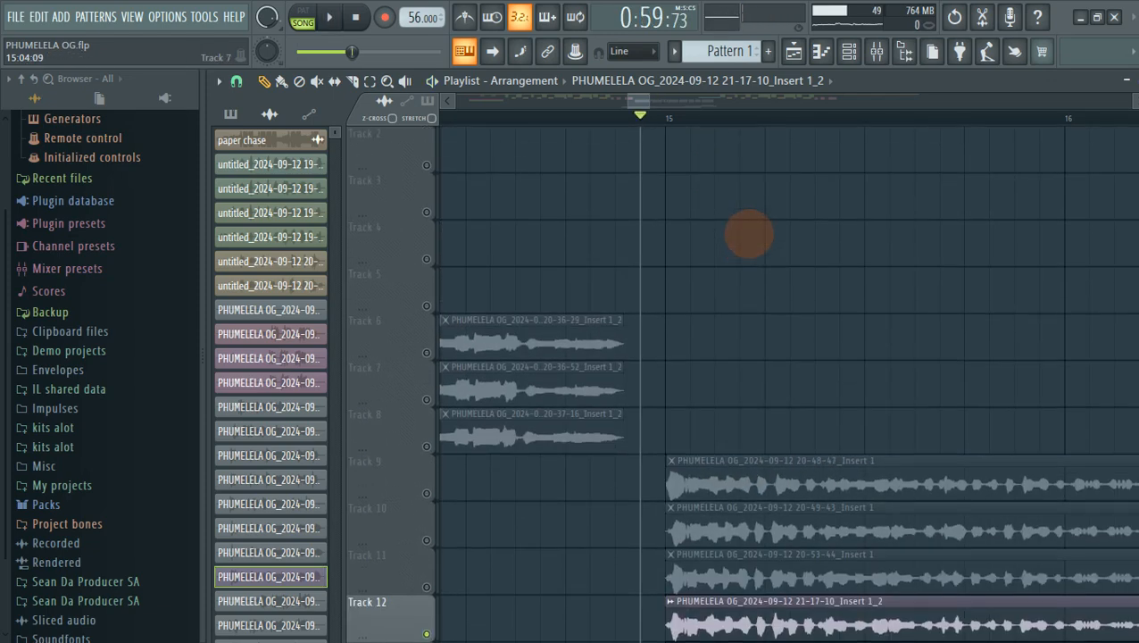
scroll(839, 402, "down", 3)
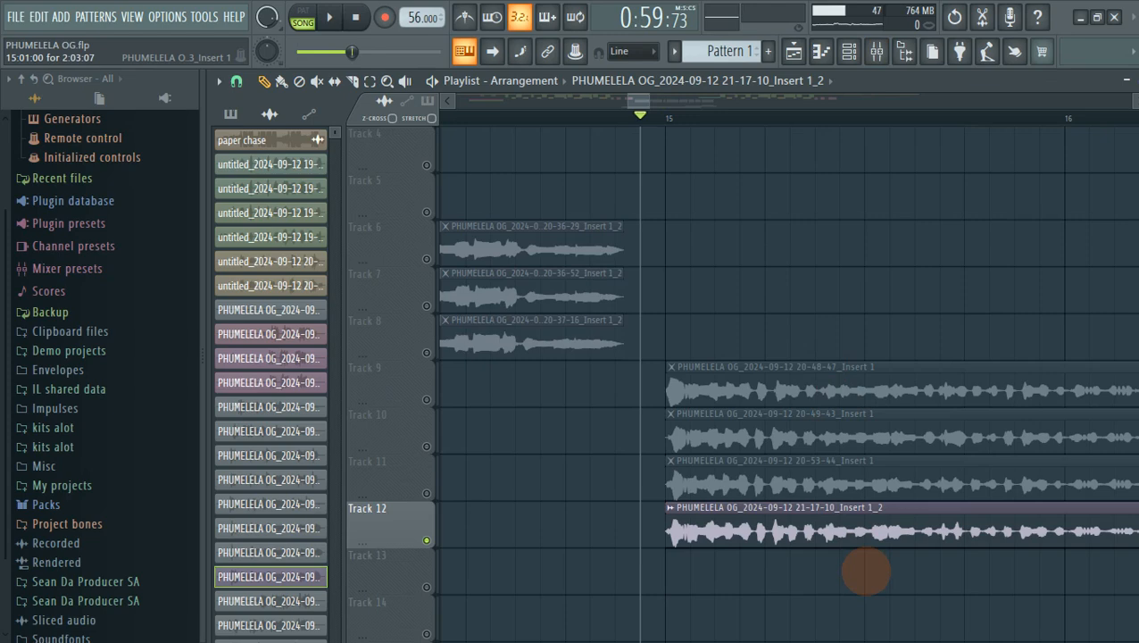
left_click(877, 533)
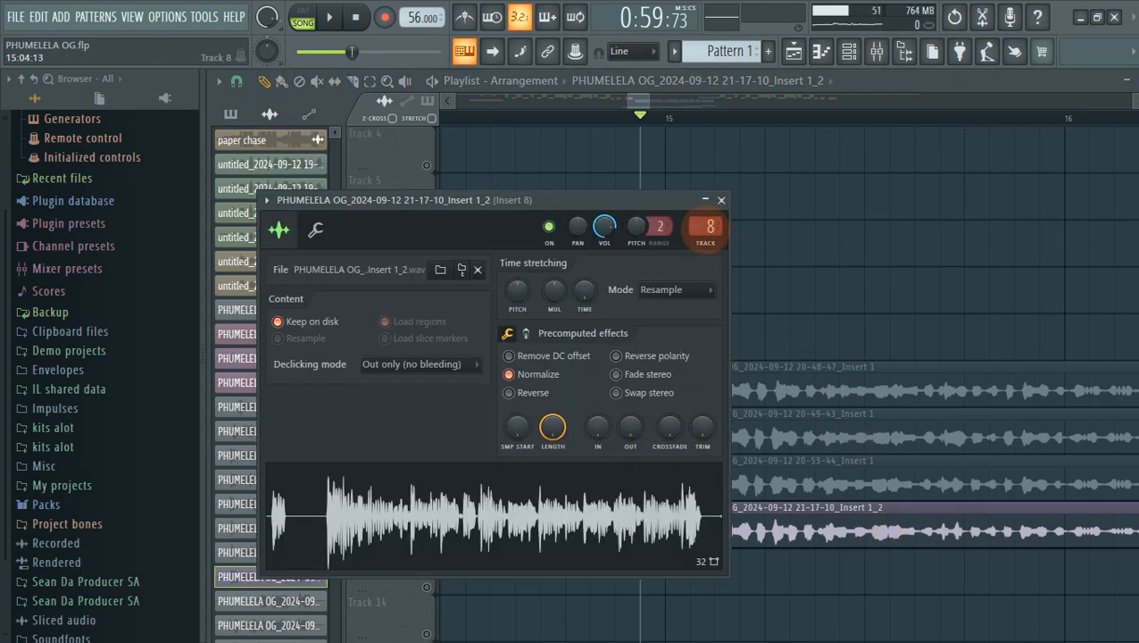
left_click(717, 202)
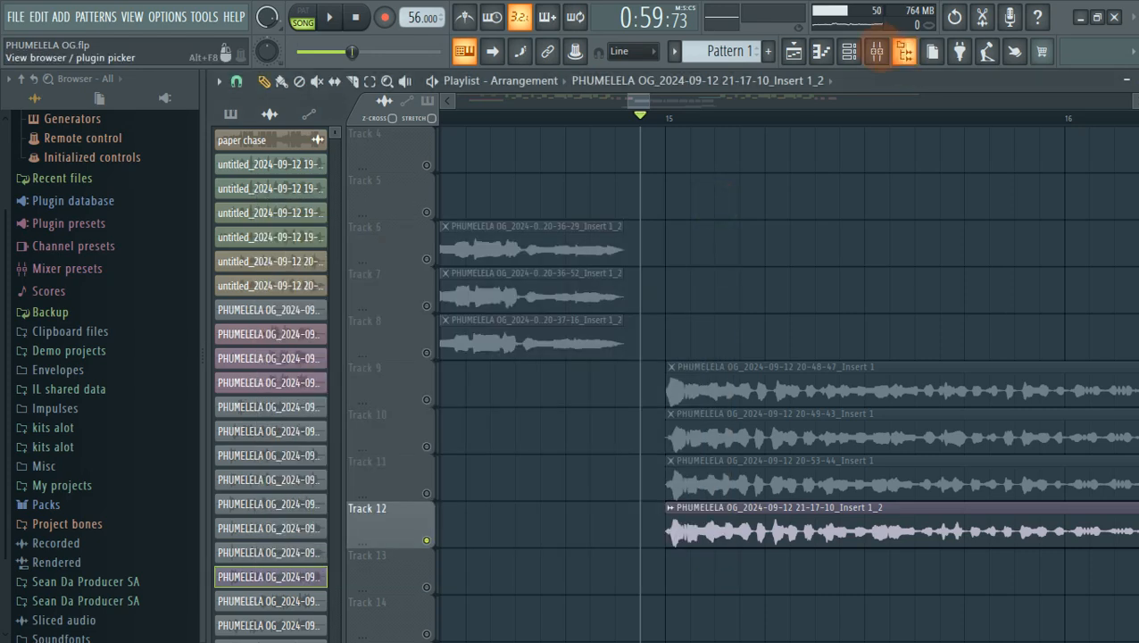
left_click(876, 51)
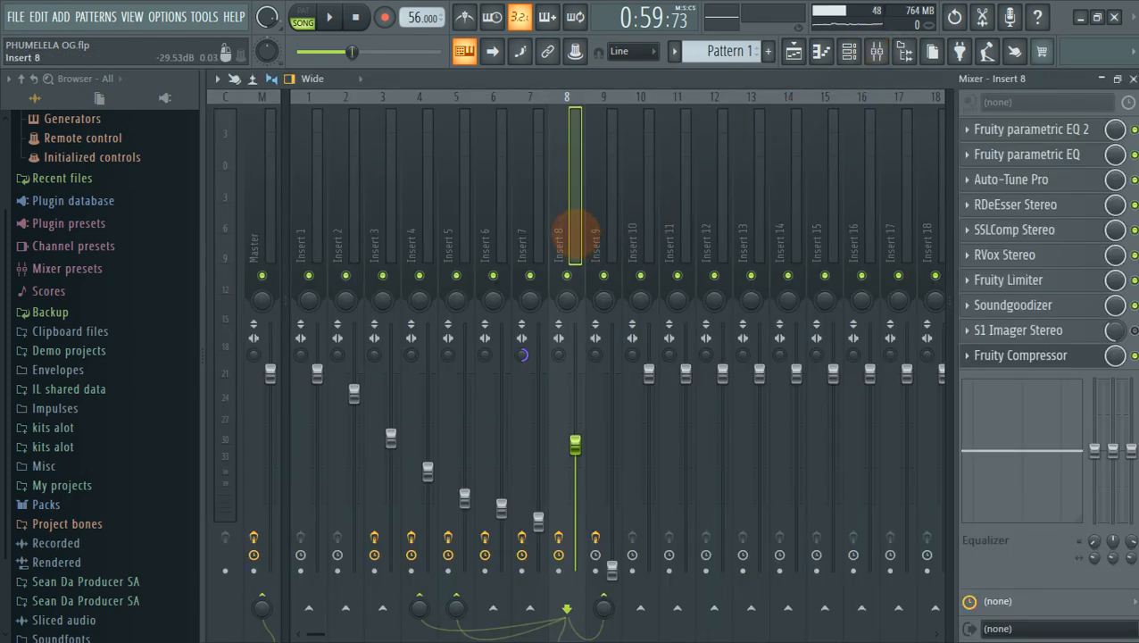
Bypass the Insert 8 effects below the two parametric EQs and open Fruity parametric EQ 2.
scroll(575, 234, "down", 3)
scroll(547, 231, "up", 3)
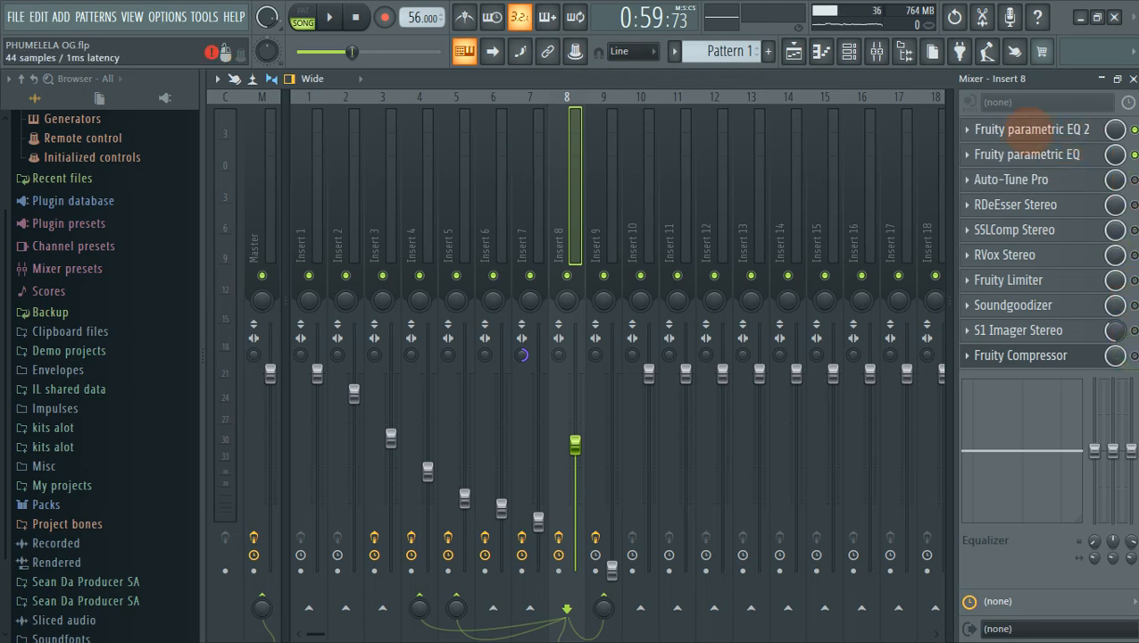
left_click(1057, 129)
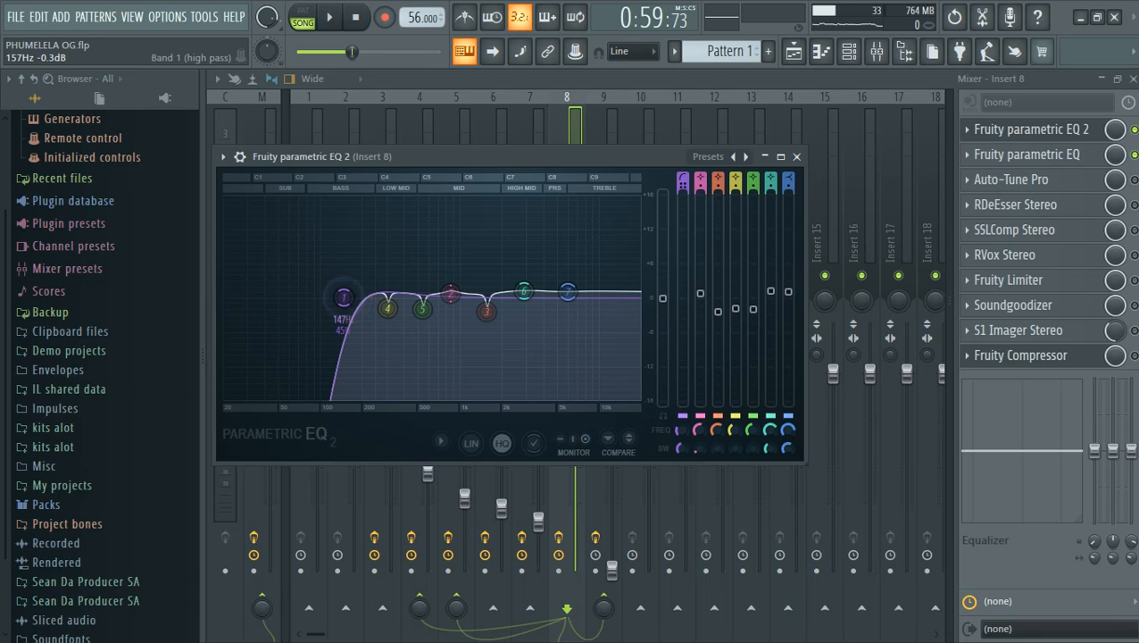
Examine band 1 of Fruity parametric EQ 2, including its High pass filter type.
mouse_move(344, 297)
left_mouse_down()
mouse_move(303, 298)
mouse_move(362, 297)
mouse_move(334, 298)
left_mouse_up()
right_click(343, 297)
mouse_move(371, 343)
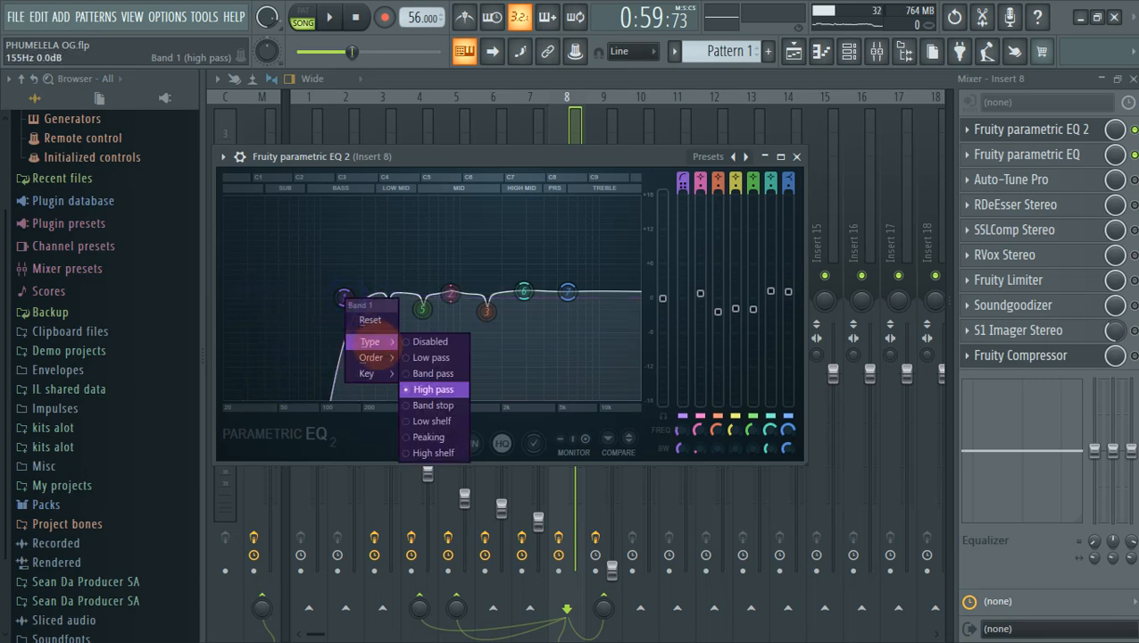
left_click(340, 296)
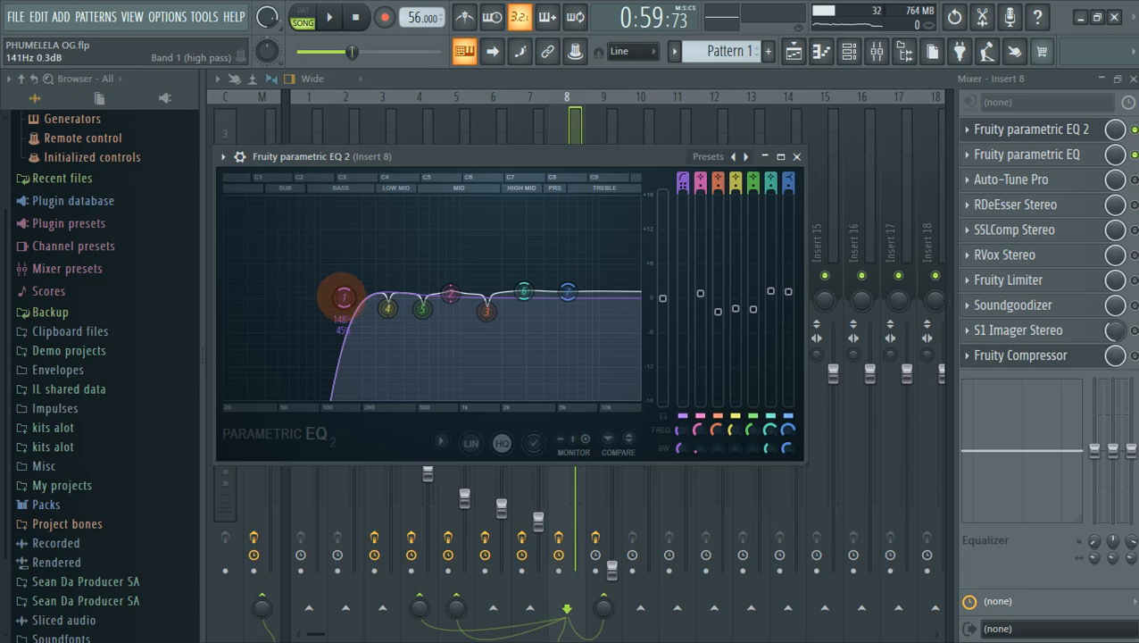
Lower the high-pass cutoff of band 1 slightly, play the vocal, close the equalizer and toggle the Master track's effect slots.
left_click_drag(344, 298, 334, 297)
key("space")
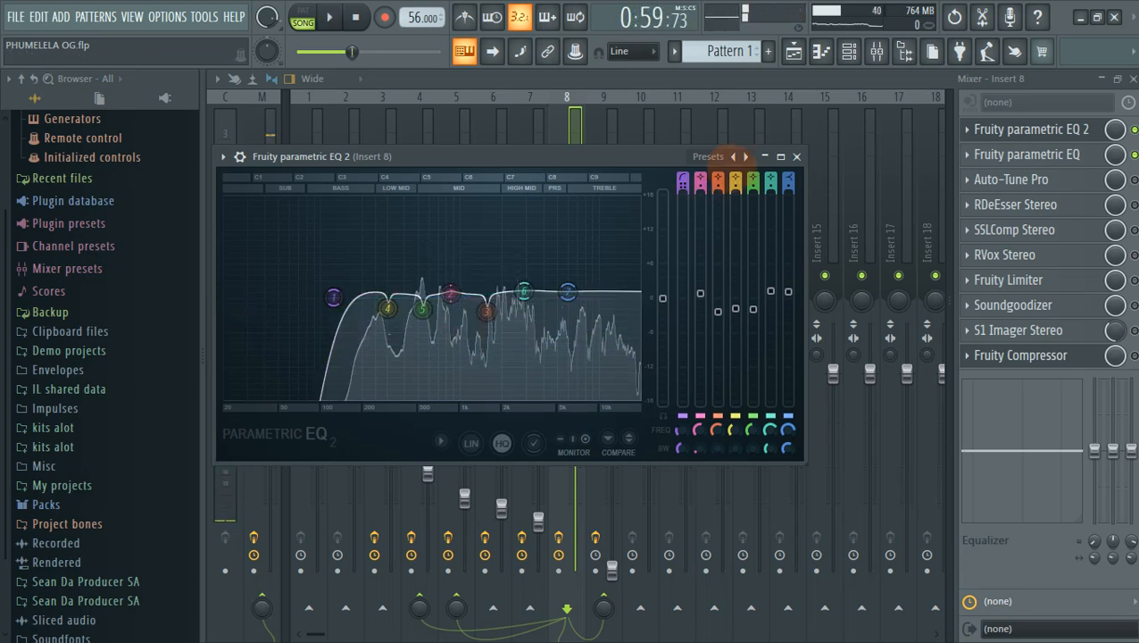
left_click(797, 156)
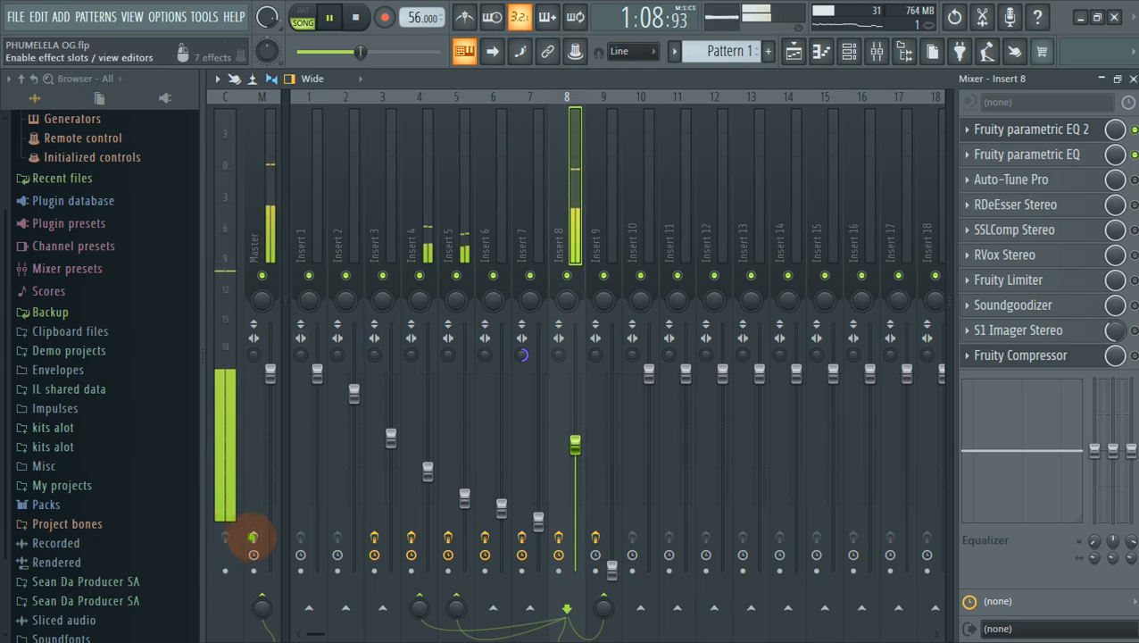
left_click(252, 536)
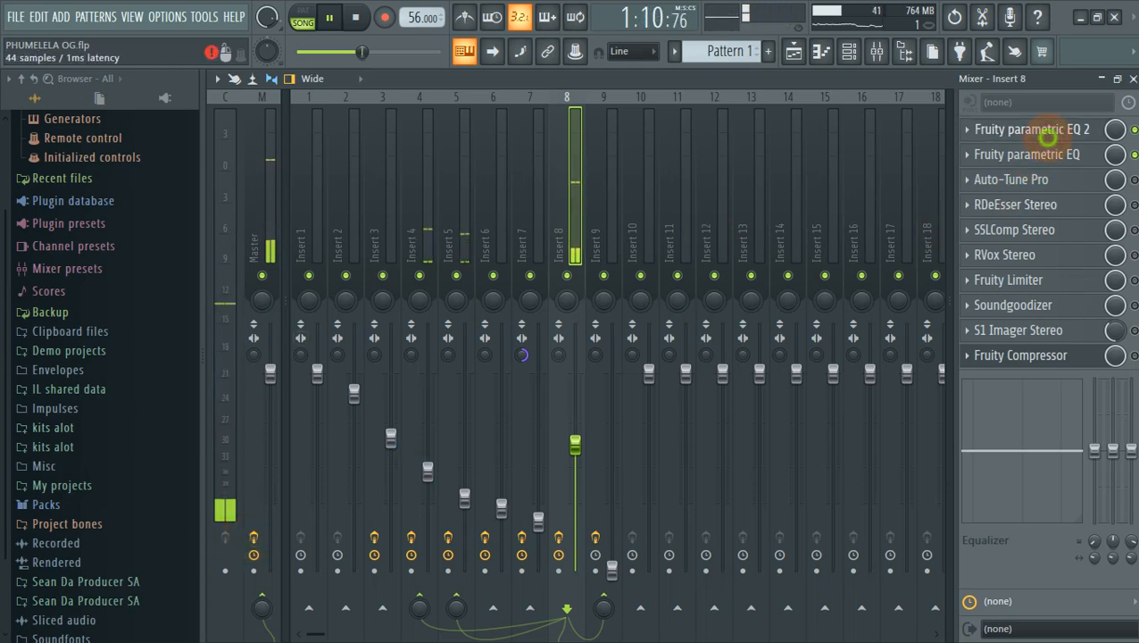
Reopen Fruity parametric EQ 2, stop playback and move band 4 down to 272 Hz at about -1.9 dB.
left_click(1046, 128)
key("space")
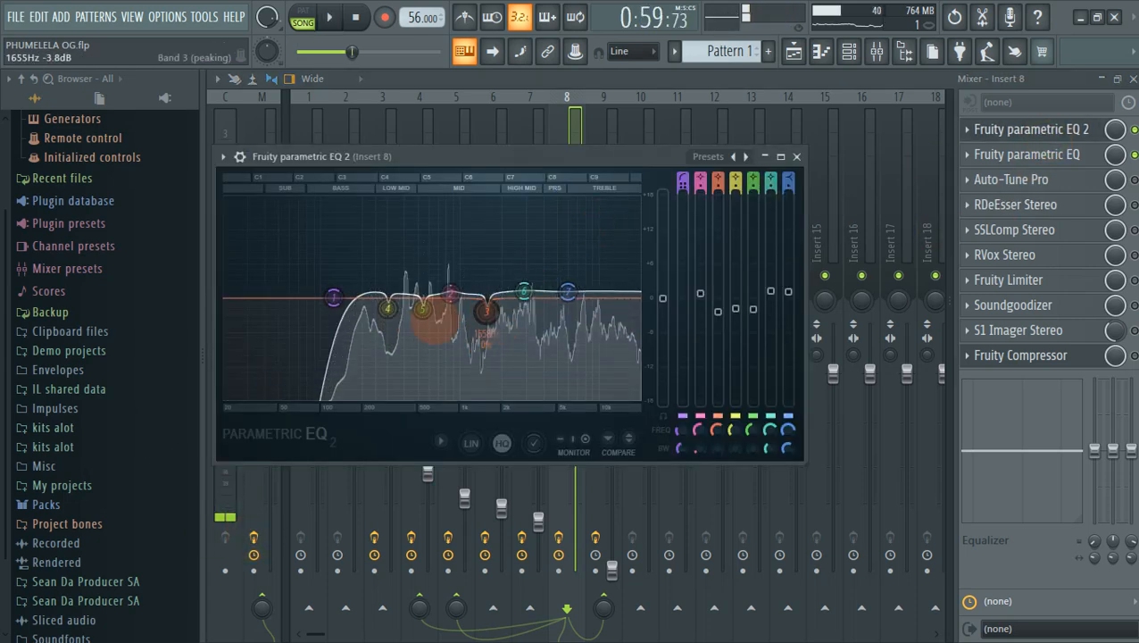
mouse_move(388, 309)
left_mouse_down()
mouse_move(380, 239)
mouse_move(380, 320)
left_mouse_up()
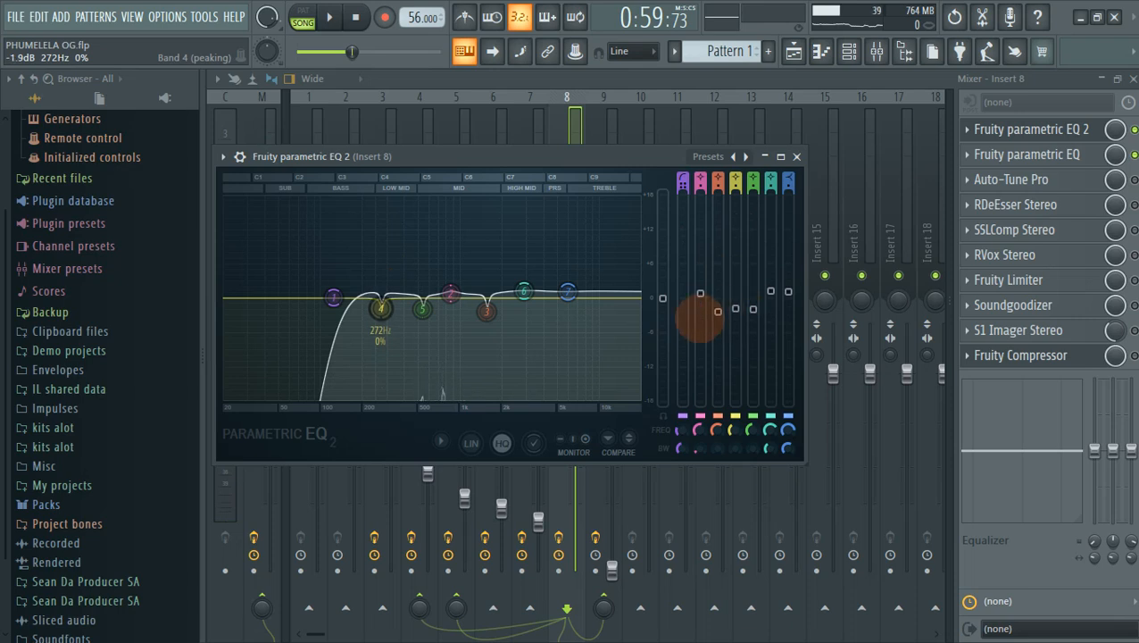
Boost band 3 to about 12.8 dB at 1596 Hz to audition that frequency, and pull it back into a slight cut.
left_click_drag(486, 228, 488, 227)
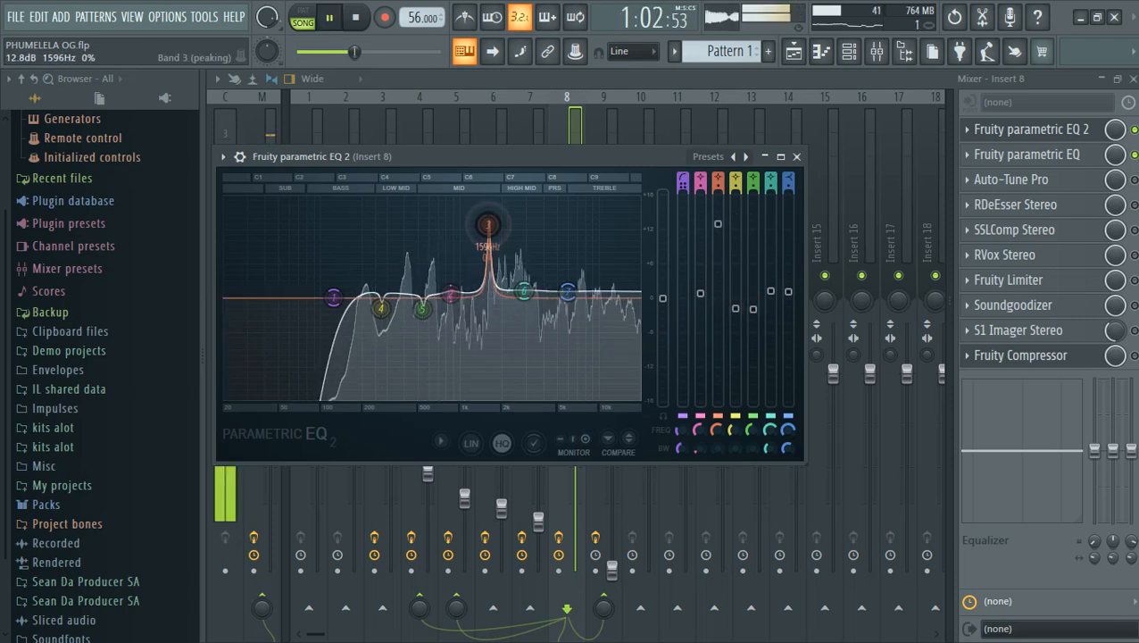
key("space")
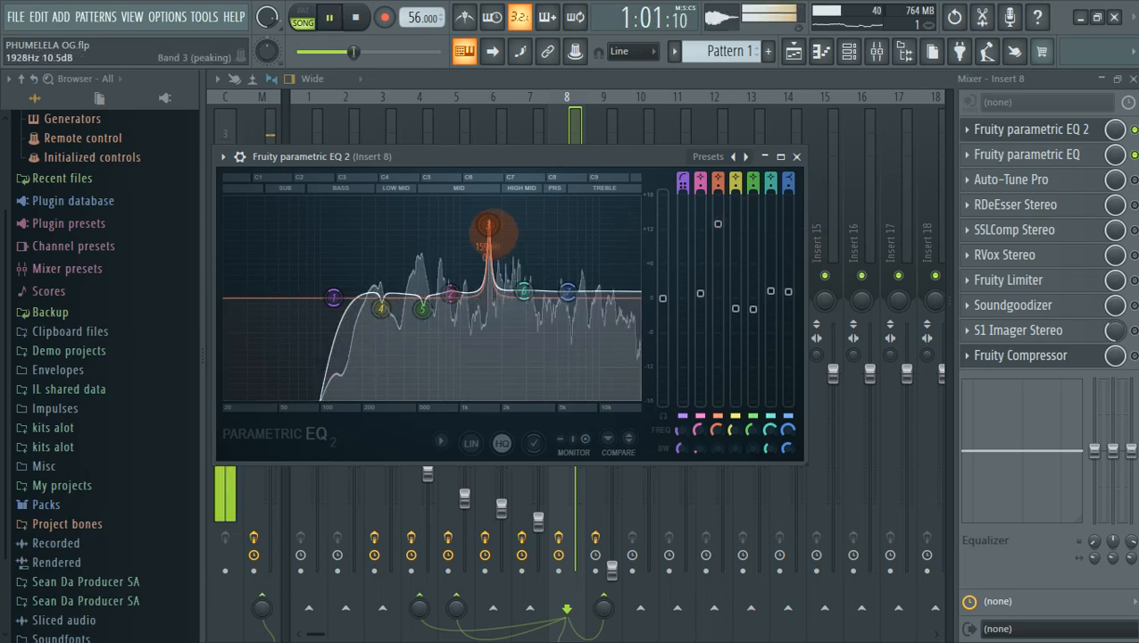
key("space")
left_click_drag(719, 225, 718, 275)
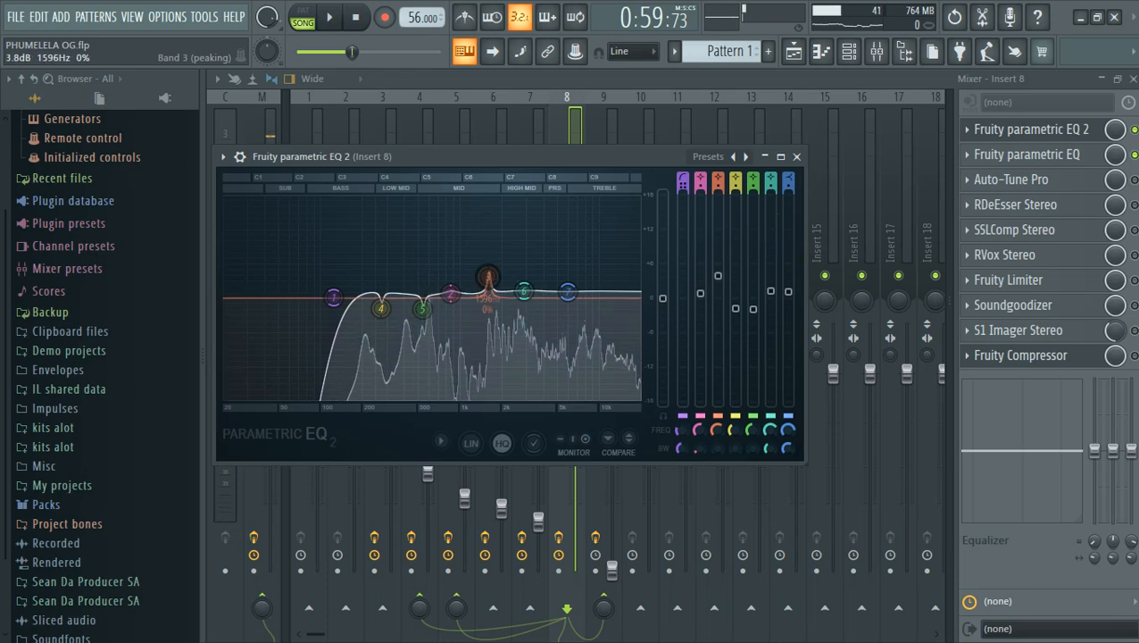
left_click_drag(488, 298, 487, 307)
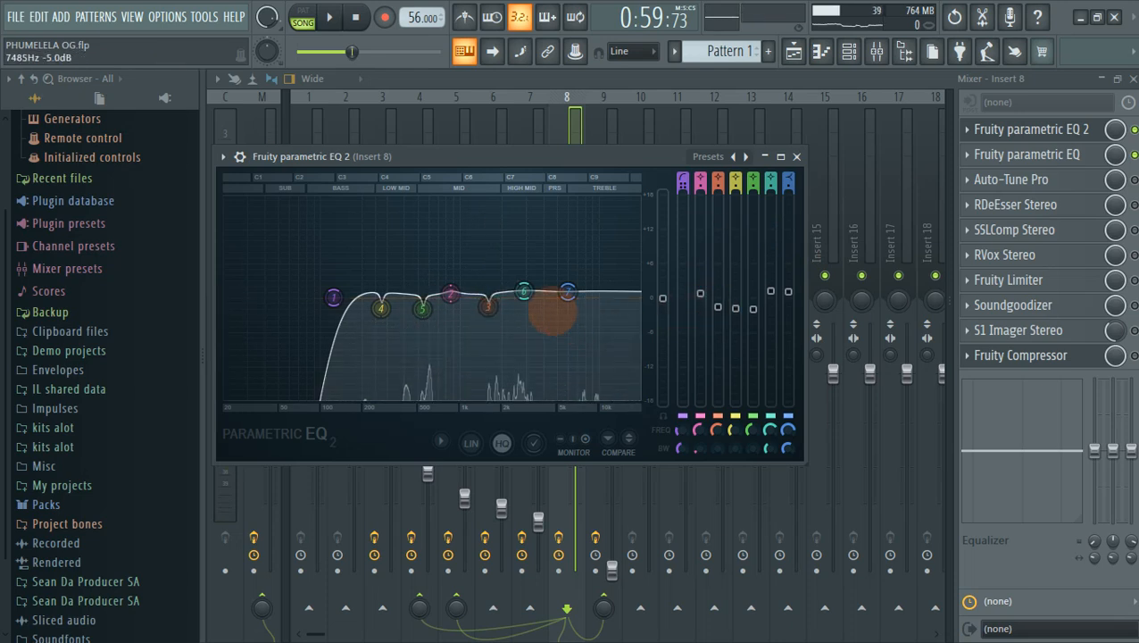
Sweep boosted band 6 during playback, settle it as a slight cut at about 2530 Hz, and close the equalizer.
key("space")
left_click_drag(527, 204, 521, 254)
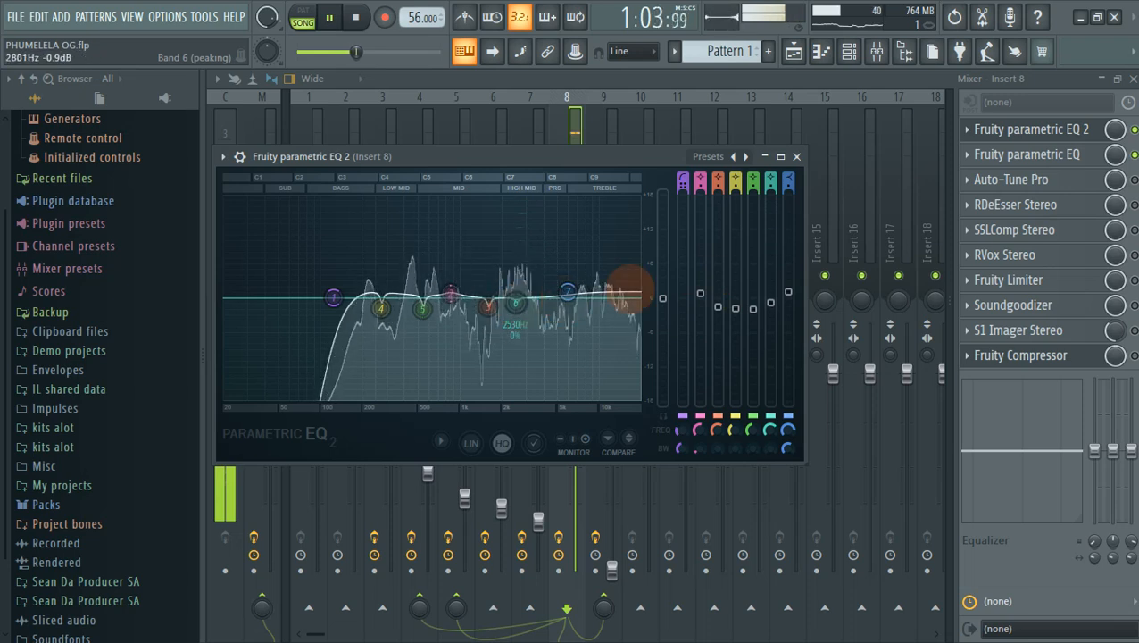
key("space")
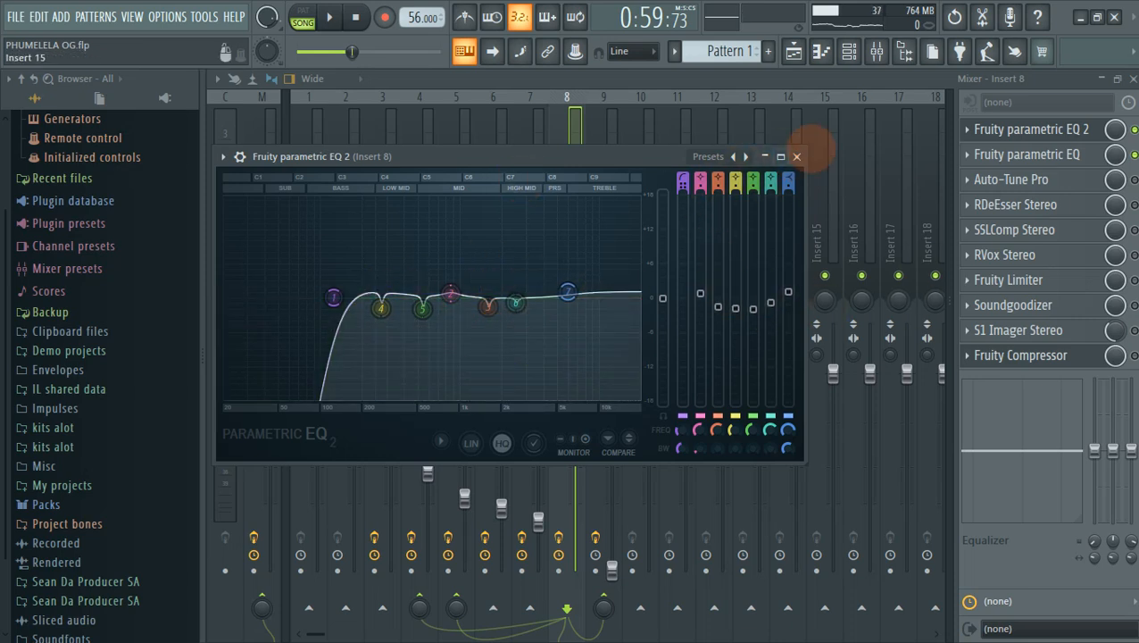
left_click(798, 156)
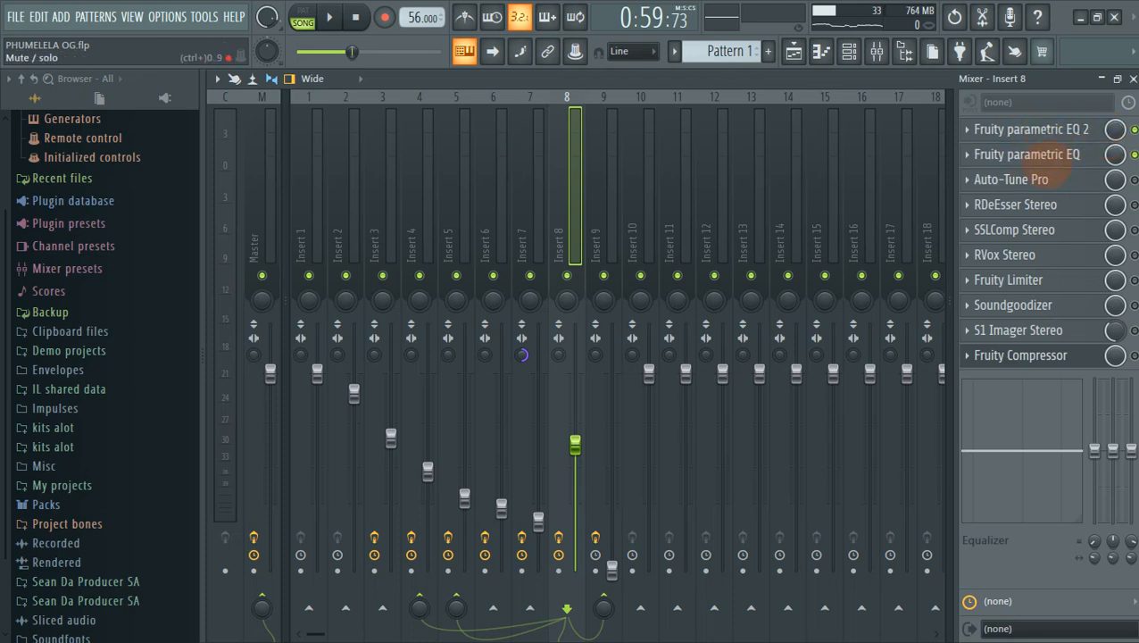
Open the Fruity parametric EQ on Insert 8 and set its band 7 level to about 2.7 dB.
left_click(1069, 156)
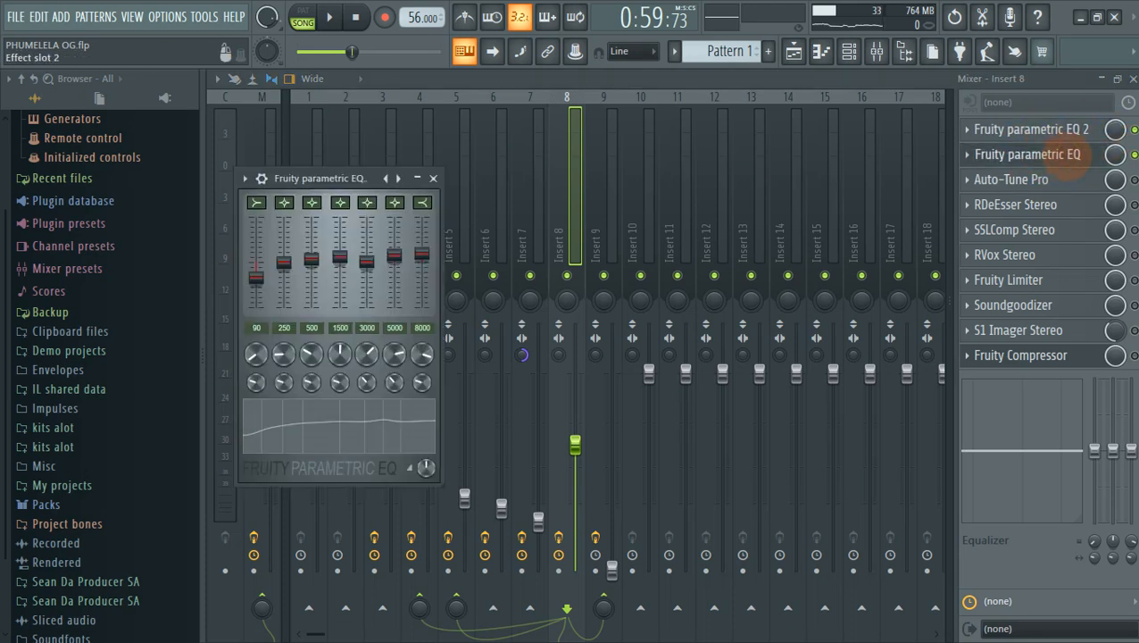
left_click_drag(374, 170, 589, 153)
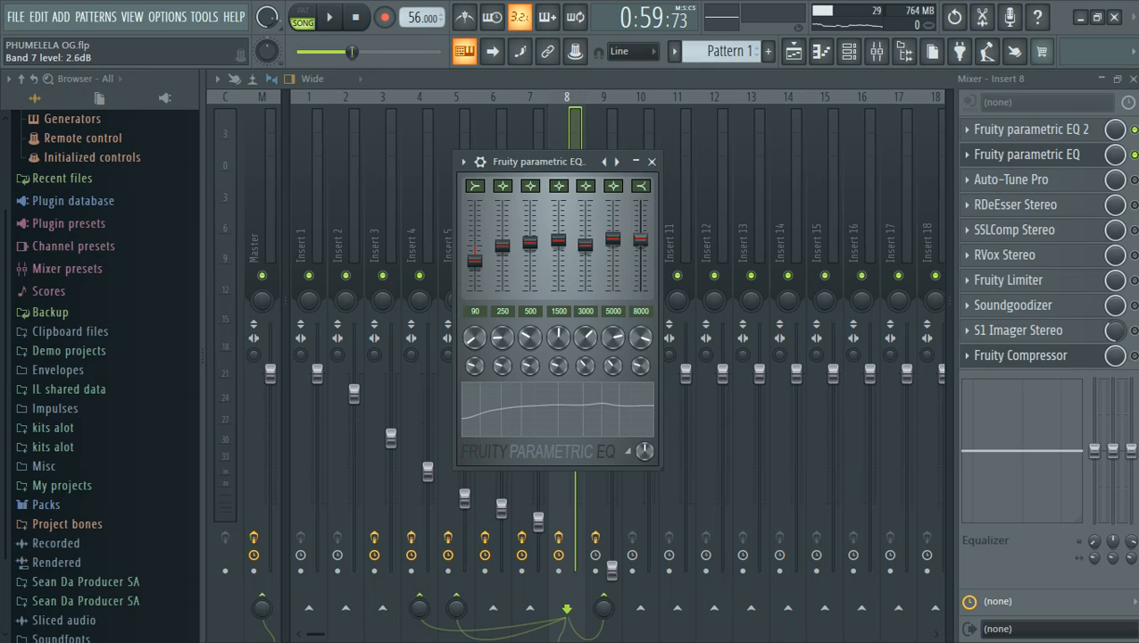
left_click_drag(641, 241, 641, 236)
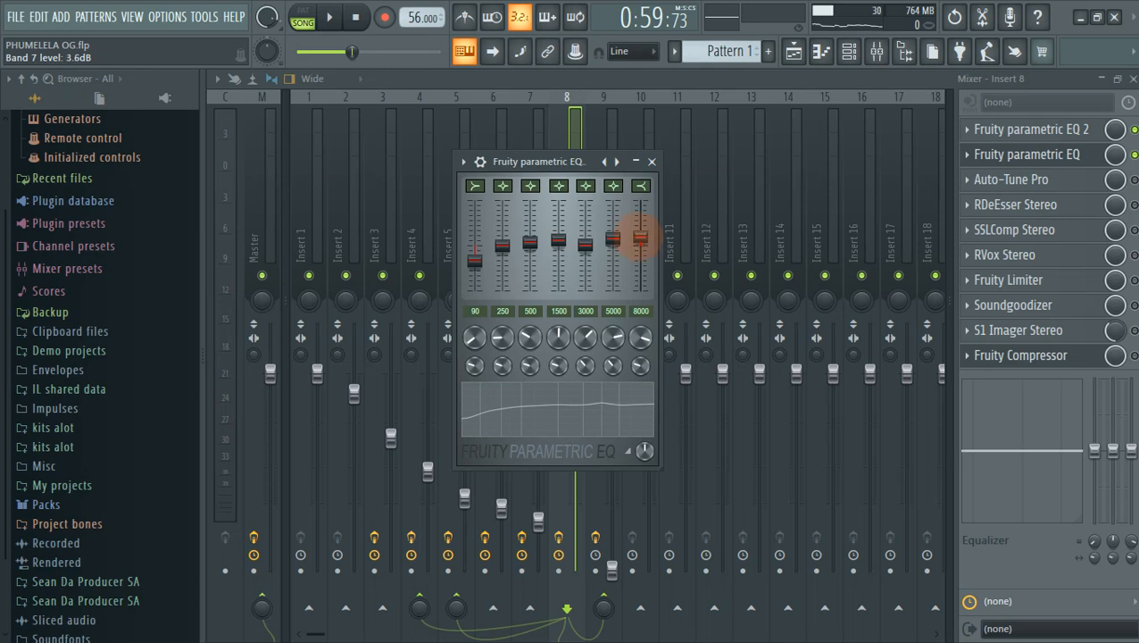
left_click_drag(642, 237, 641, 239)
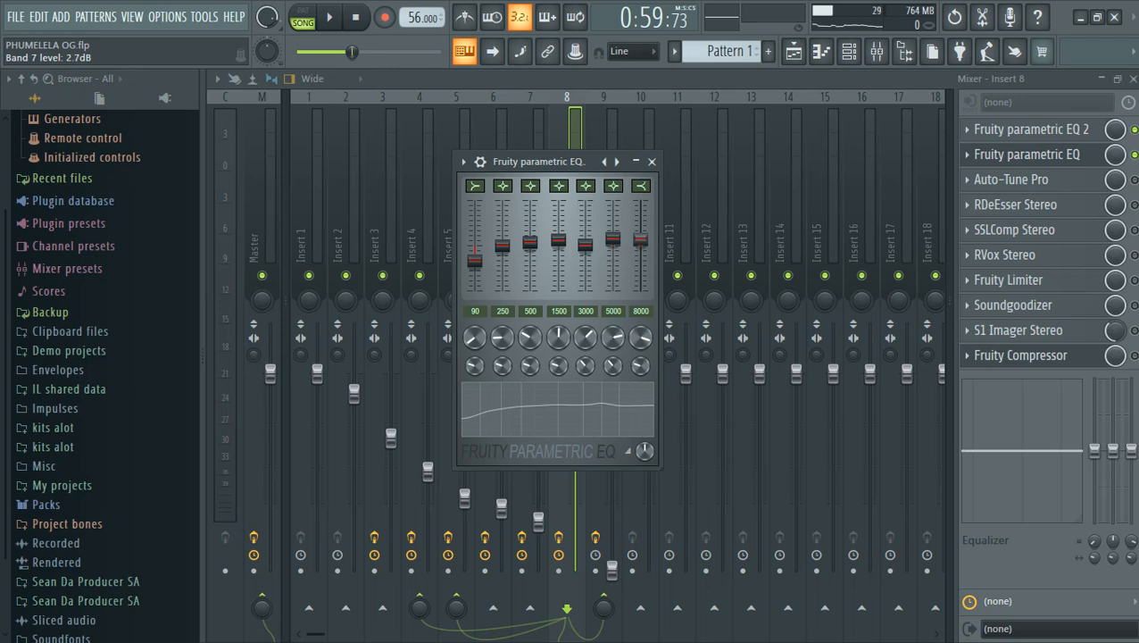
left_click(642, 240)
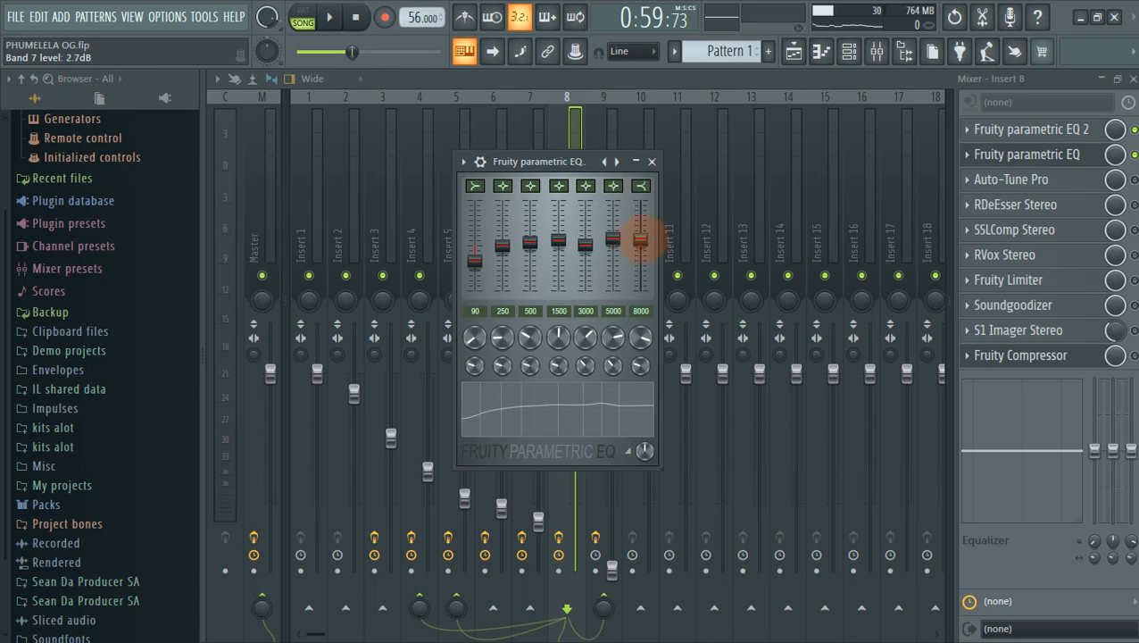
Examine the level sliders of the 5000 Hz and 90 Hz bands, and close the equalizer.
left_click(614, 239)
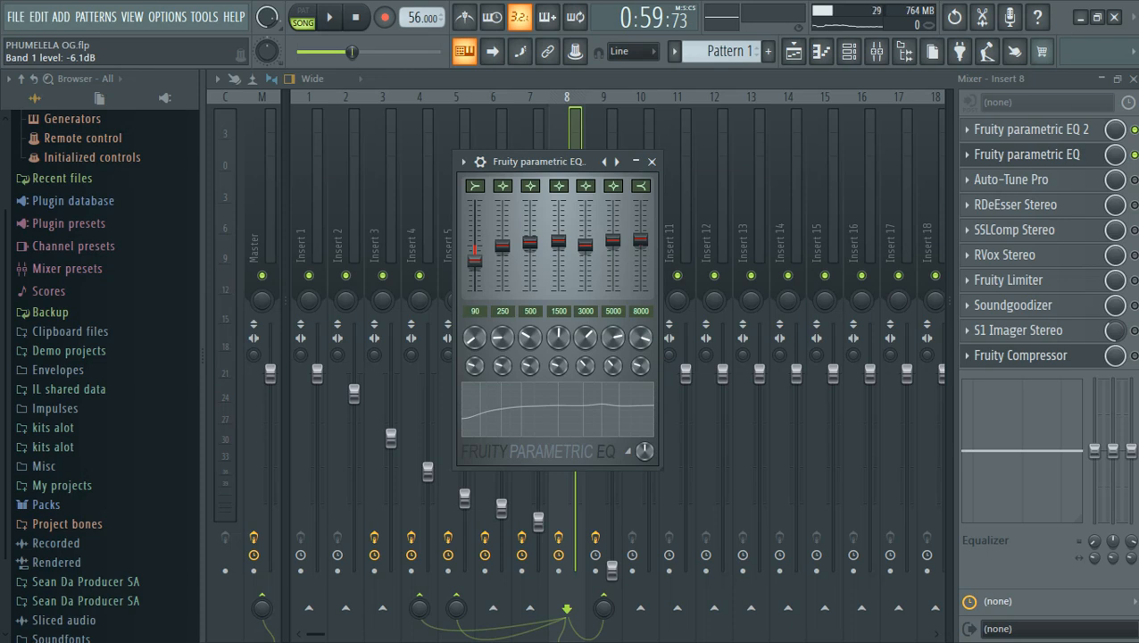
left_click(474, 259)
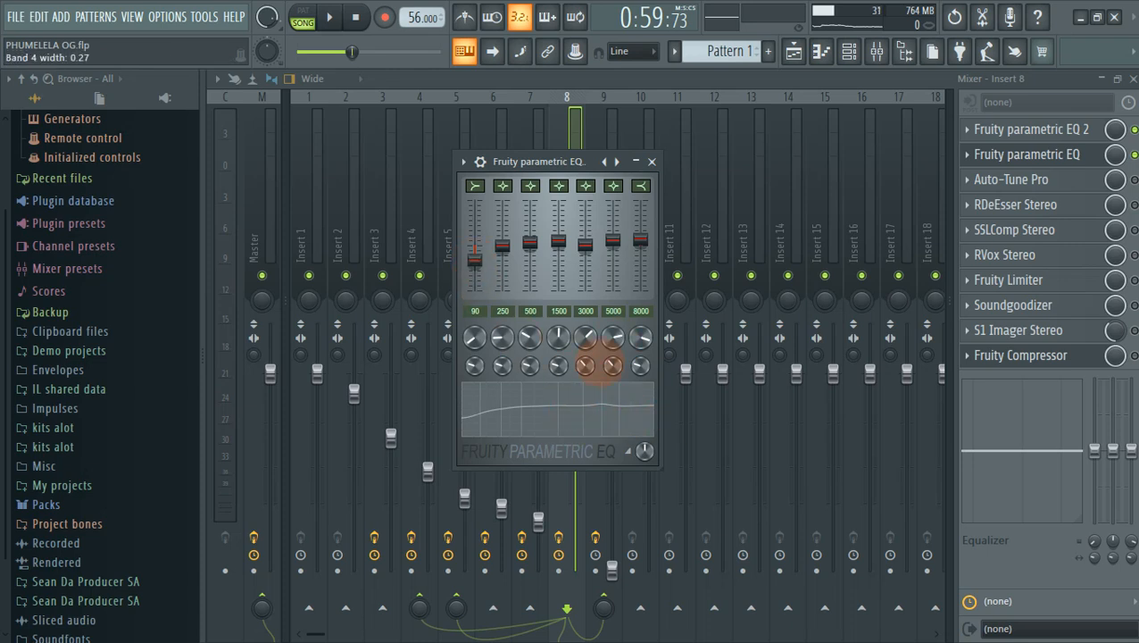
left_click(652, 161)
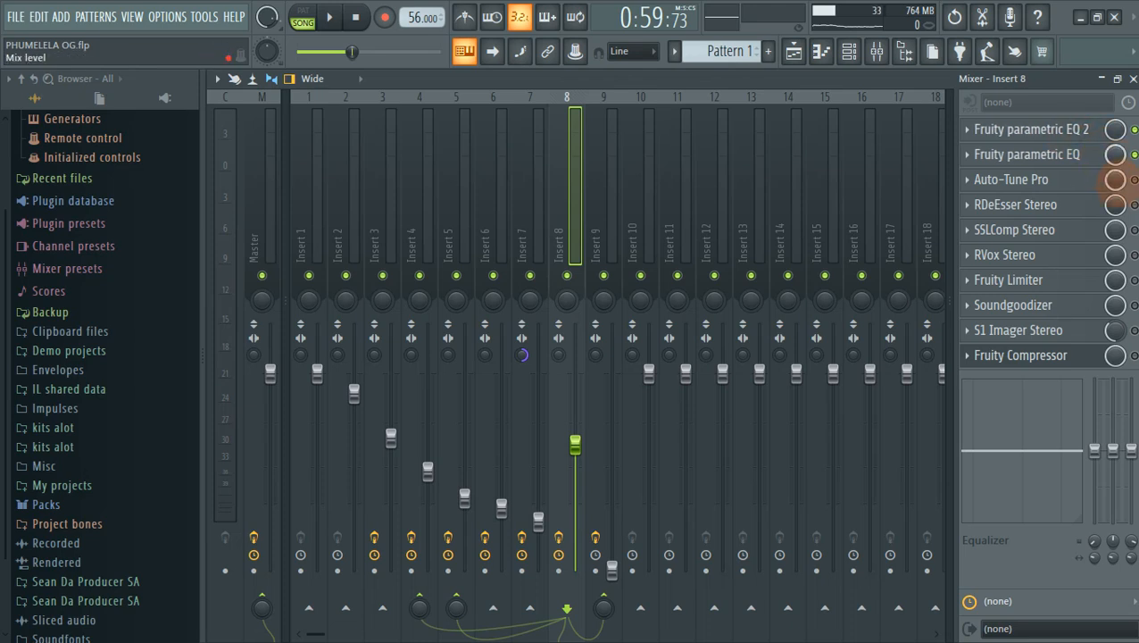
Enable Auto-Tune Pro on Insert 8 and open its editor.
left_click(1132, 180)
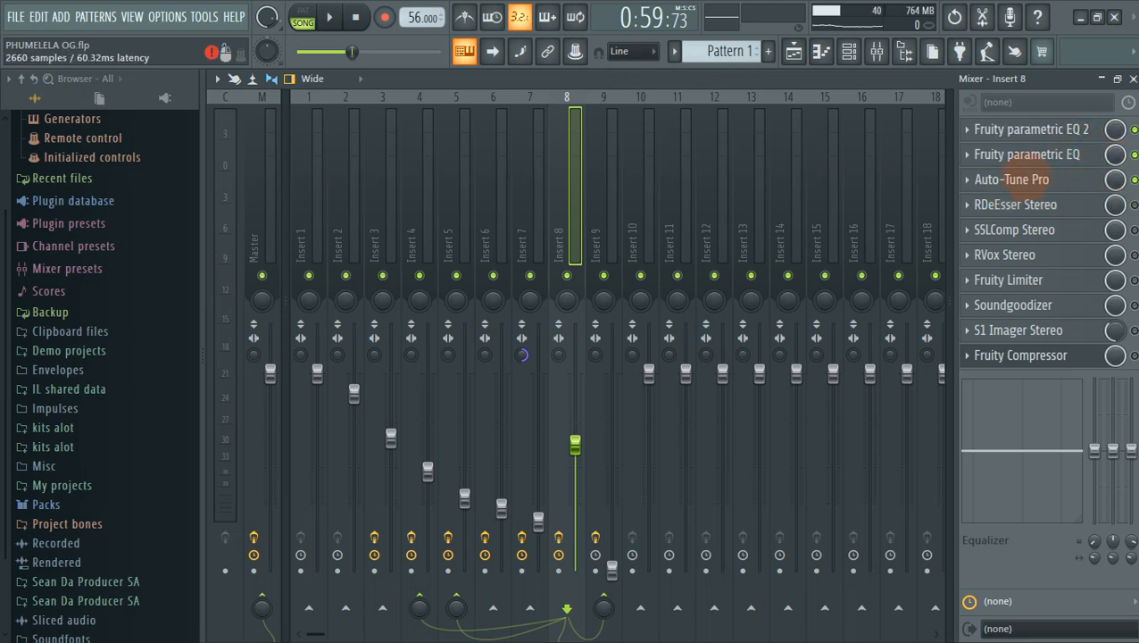
left_click(1016, 180)
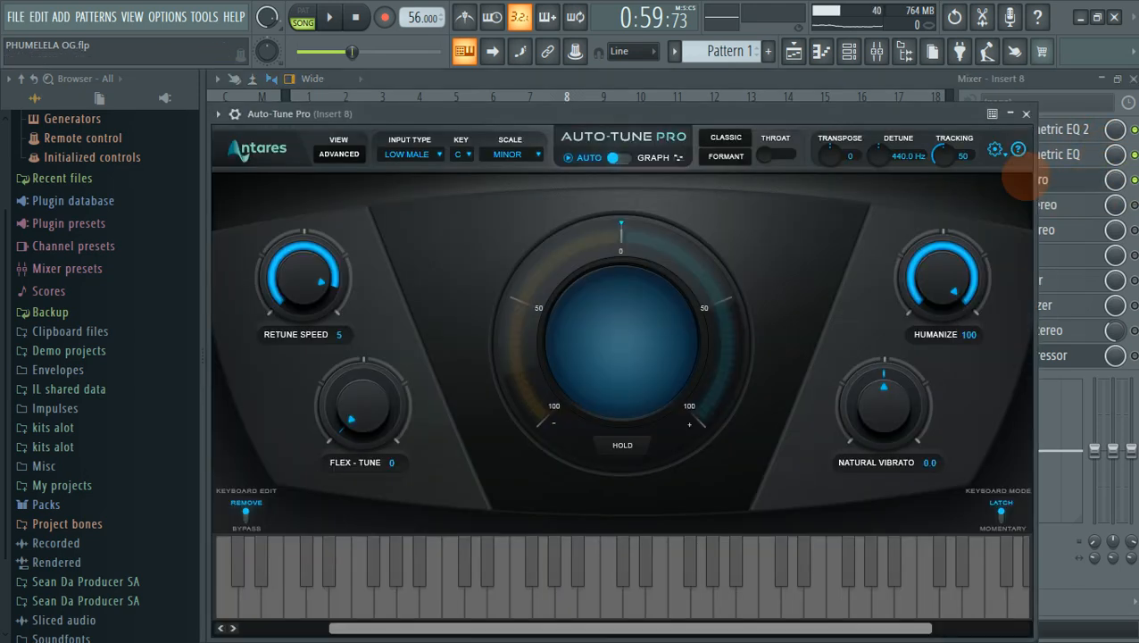
left_click(1054, 180)
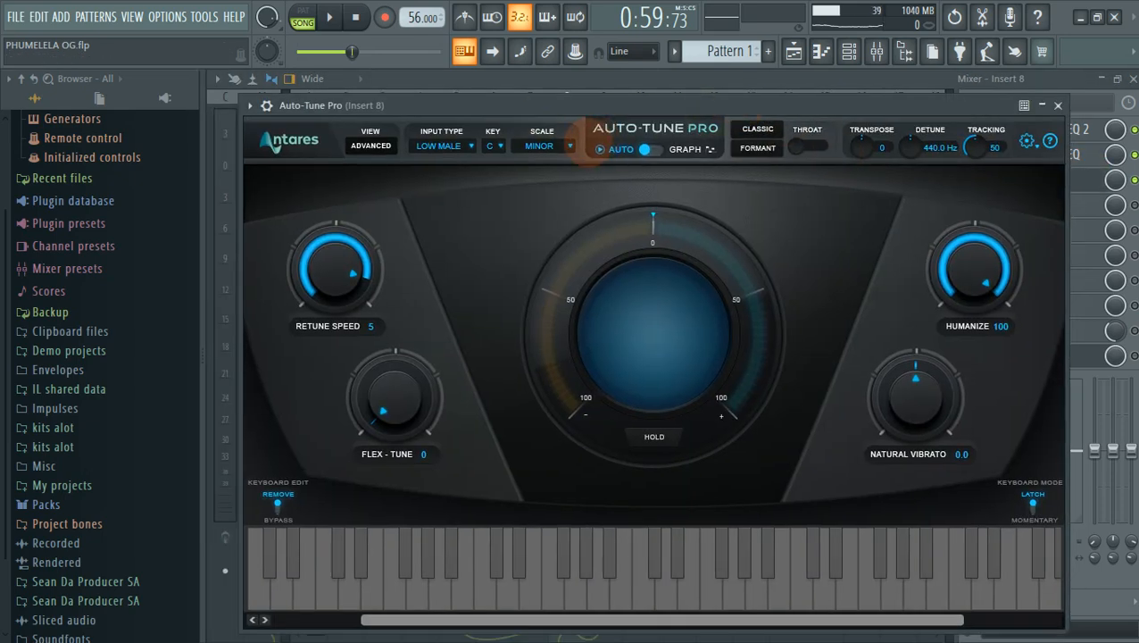
Look through the scale and key choices in Auto-Tune Pro, keeping the scale at Minor and the key at C.
left_click(563, 147)
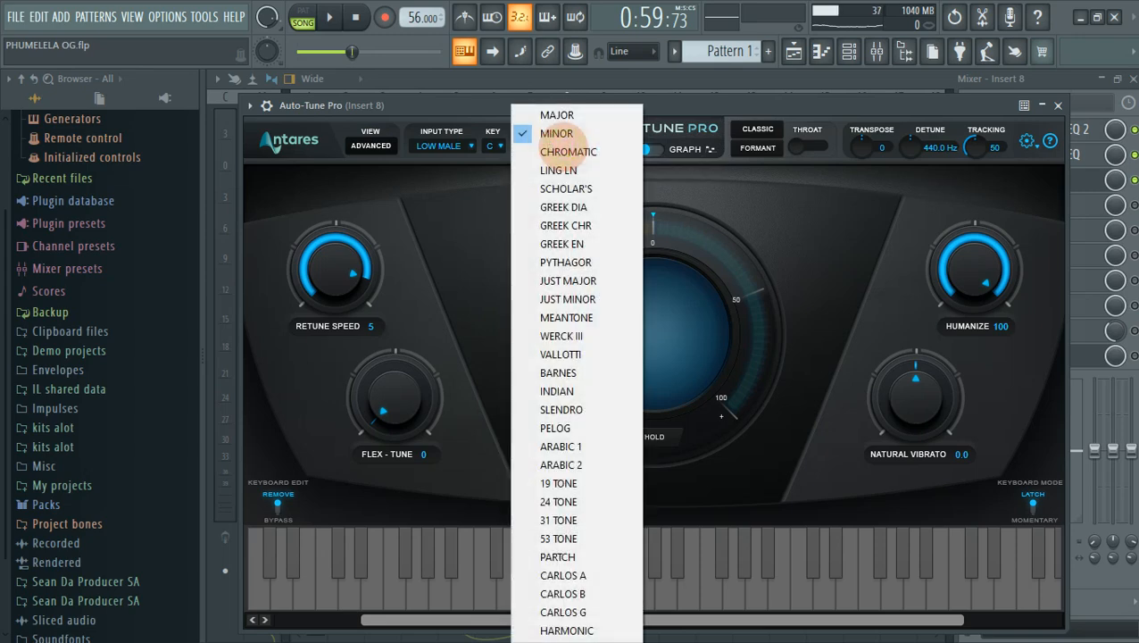
left_click(547, 125)
left_click(505, 145)
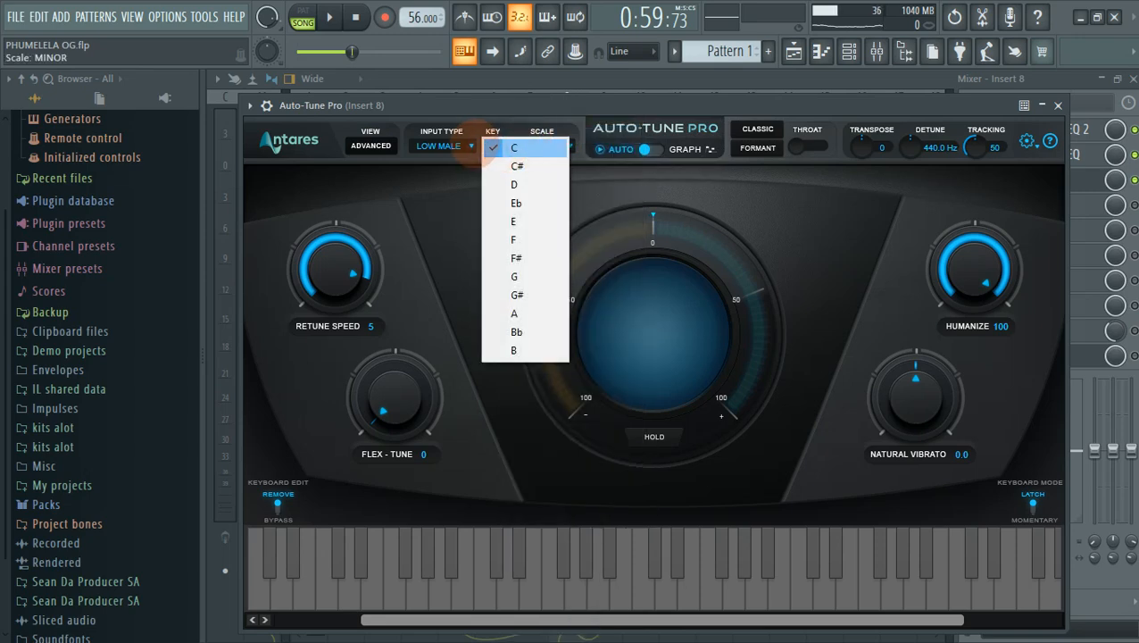
left_click(468, 145)
left_click(490, 122)
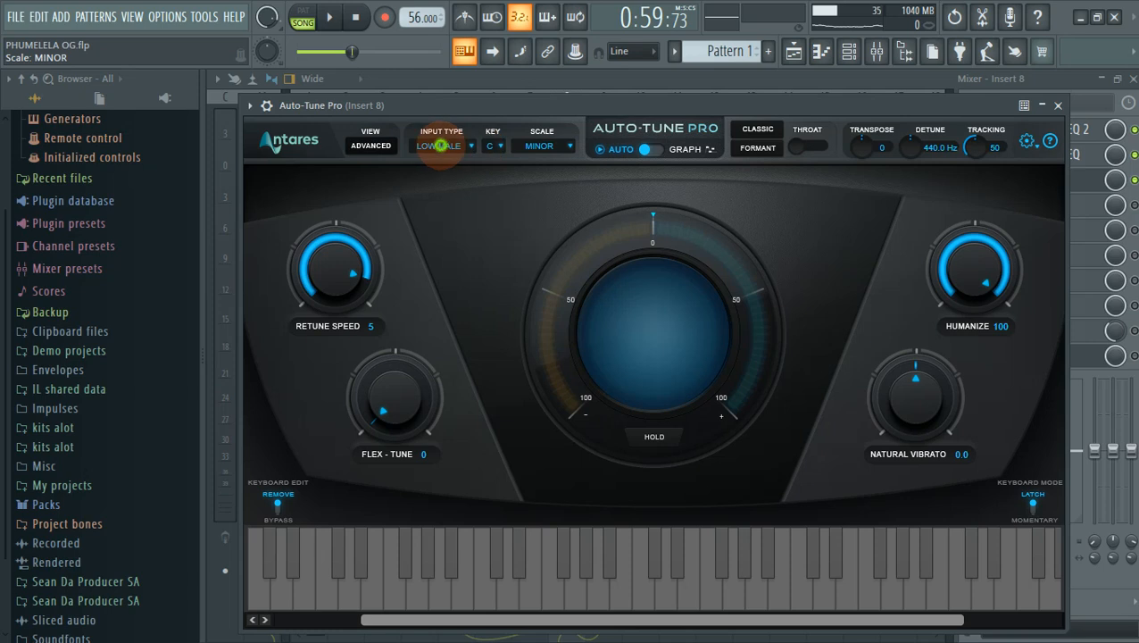
Try the Alto/Tenor input type in Auto-Tune Pro and return it to Low Male.
left_click(442, 143)
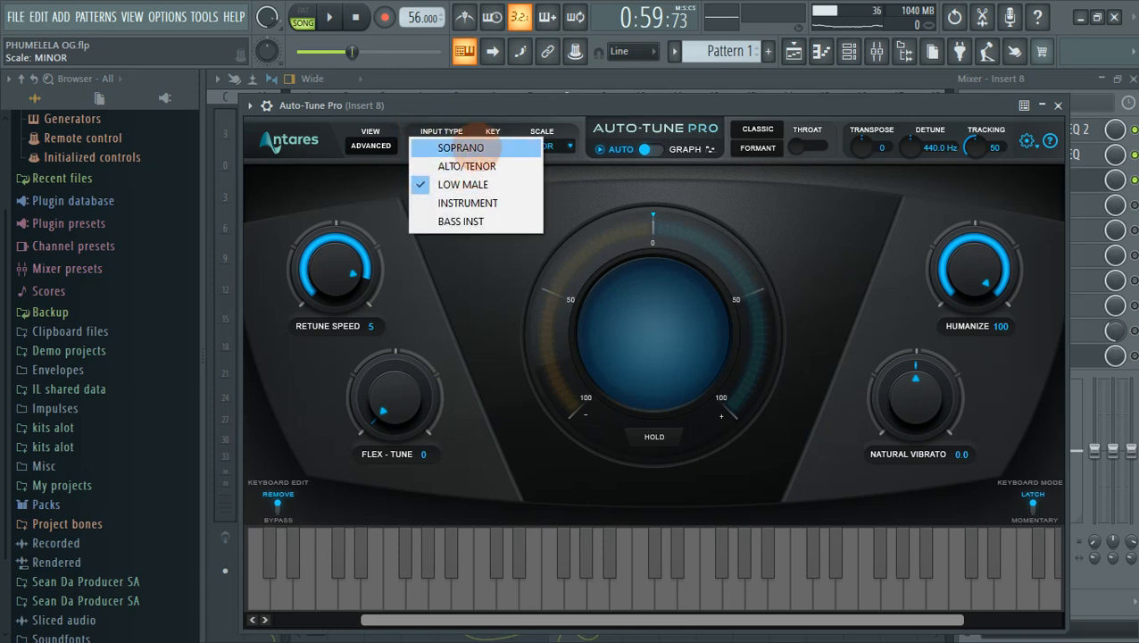
left_click(442, 184)
left_click(430, 146)
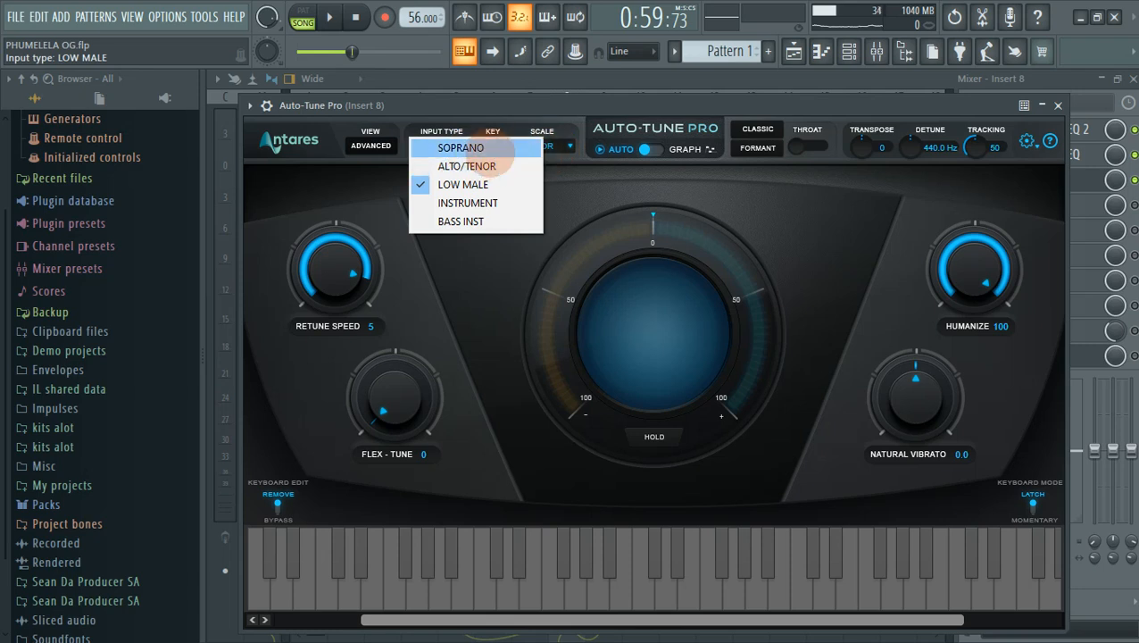
left_click(465, 166)
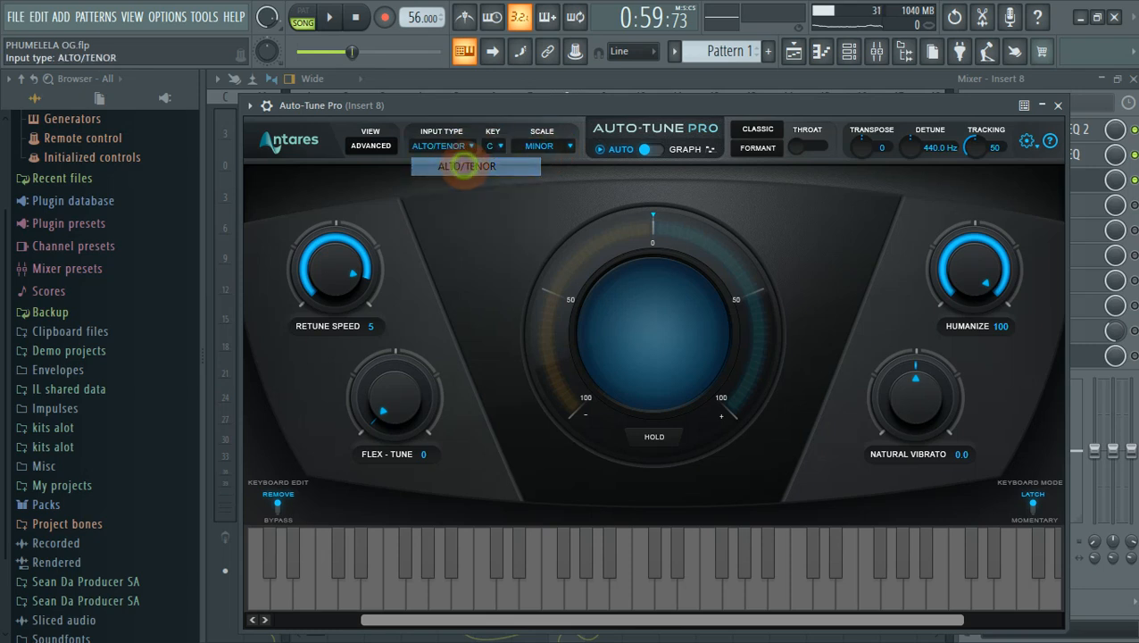
left_click(446, 145)
left_click(446, 146)
left_click(446, 146)
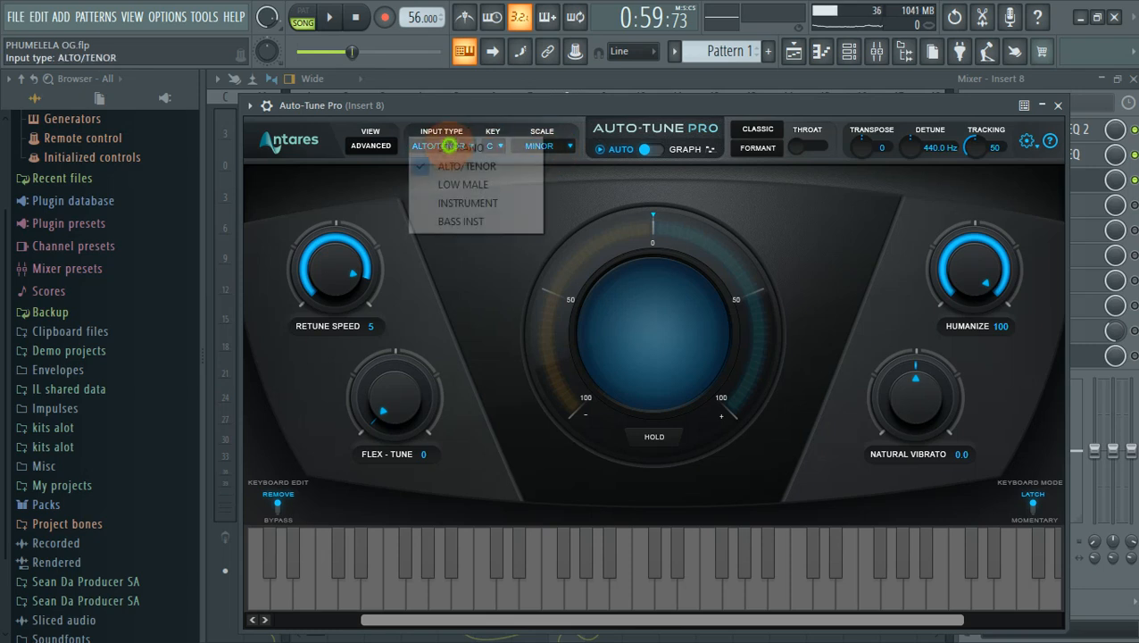
left_click(433, 182)
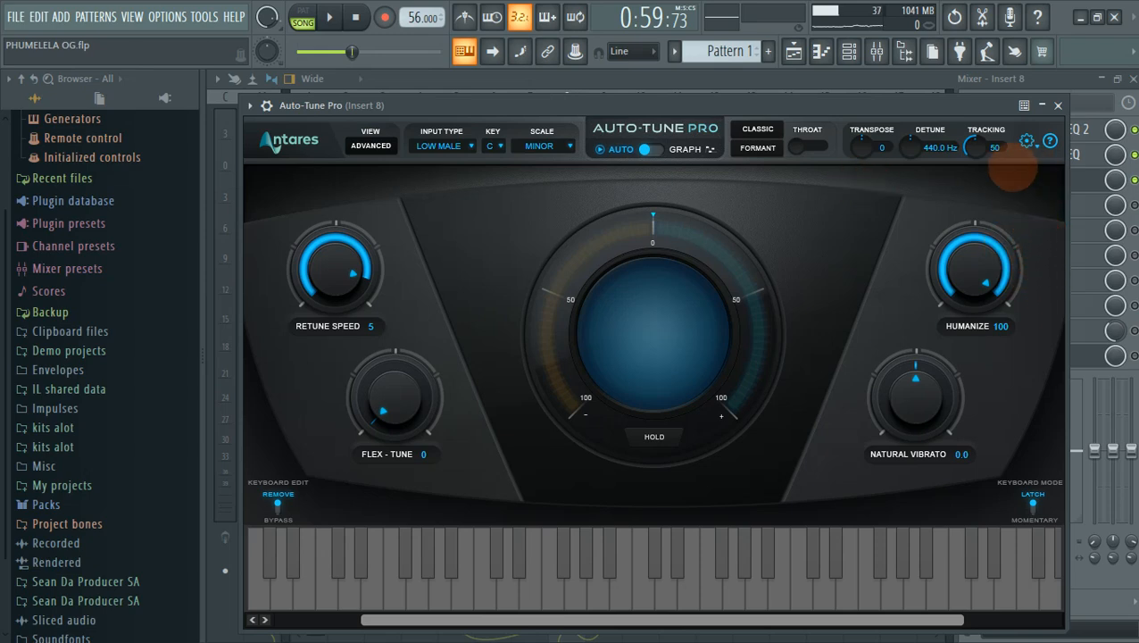
Close Auto-Tune Pro, start playback and mute Insert 4 and Insert 5.
left_click(1058, 106)
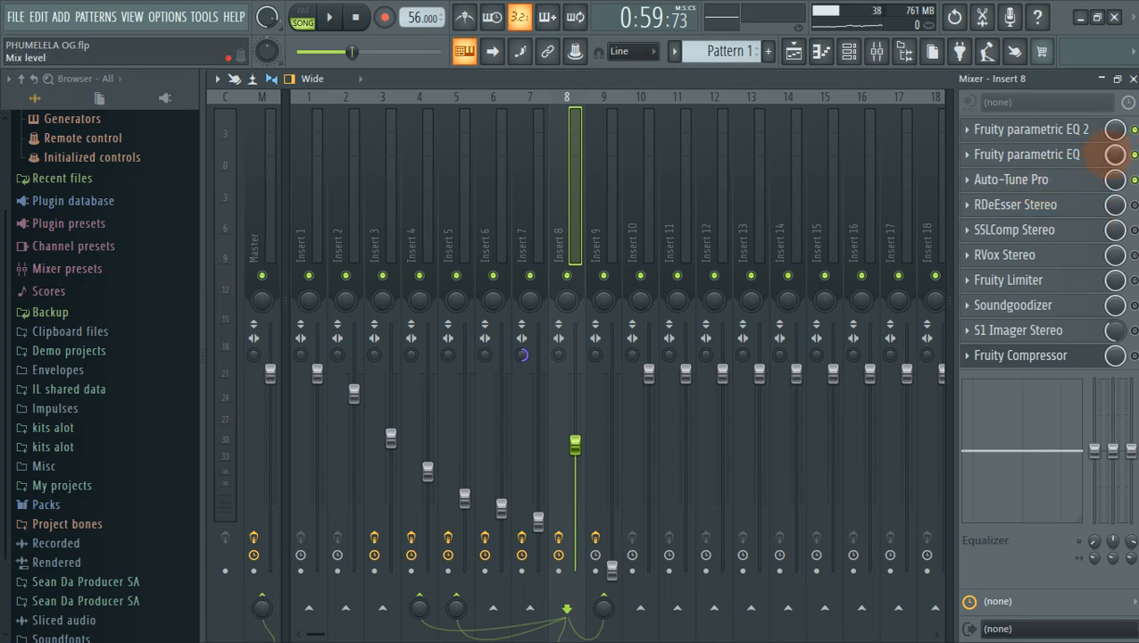
key("space")
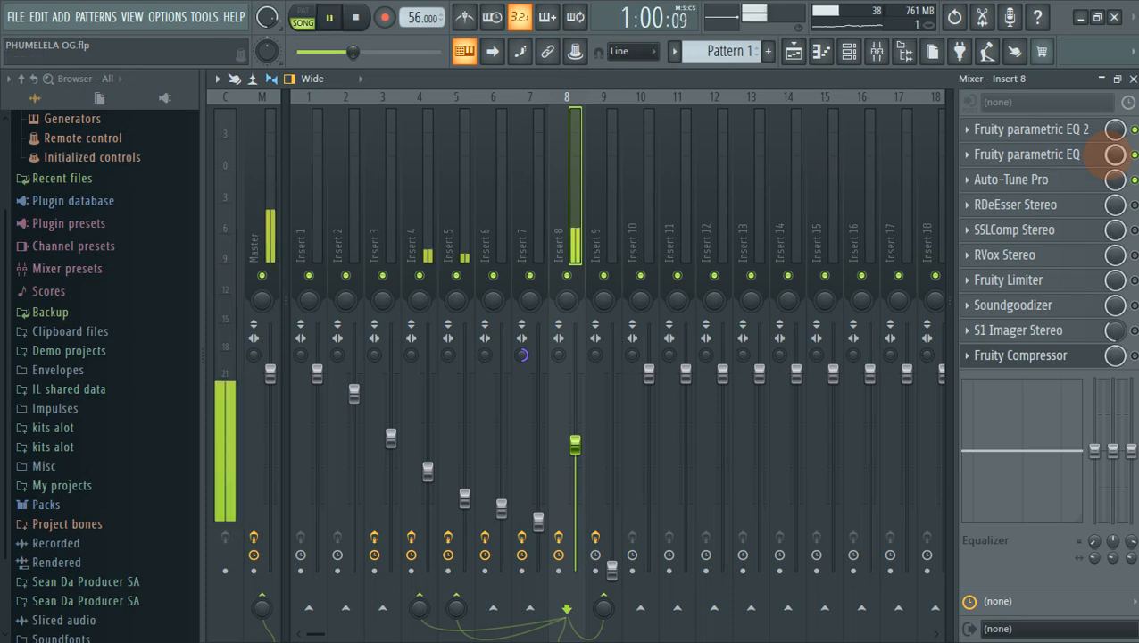
left_click(419, 275)
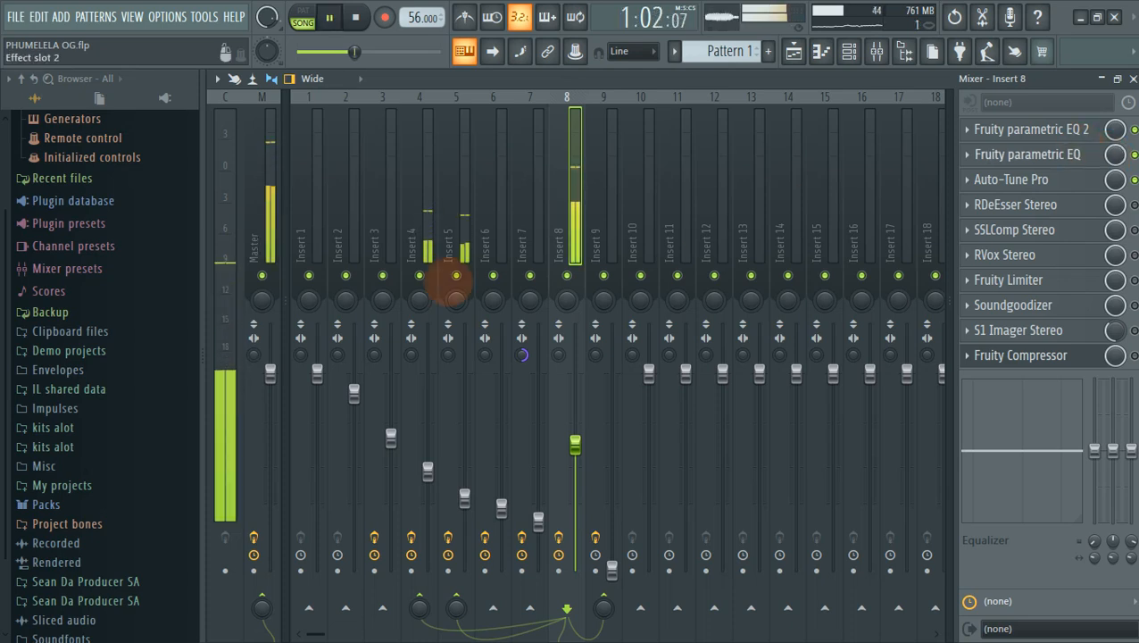
left_click(456, 275)
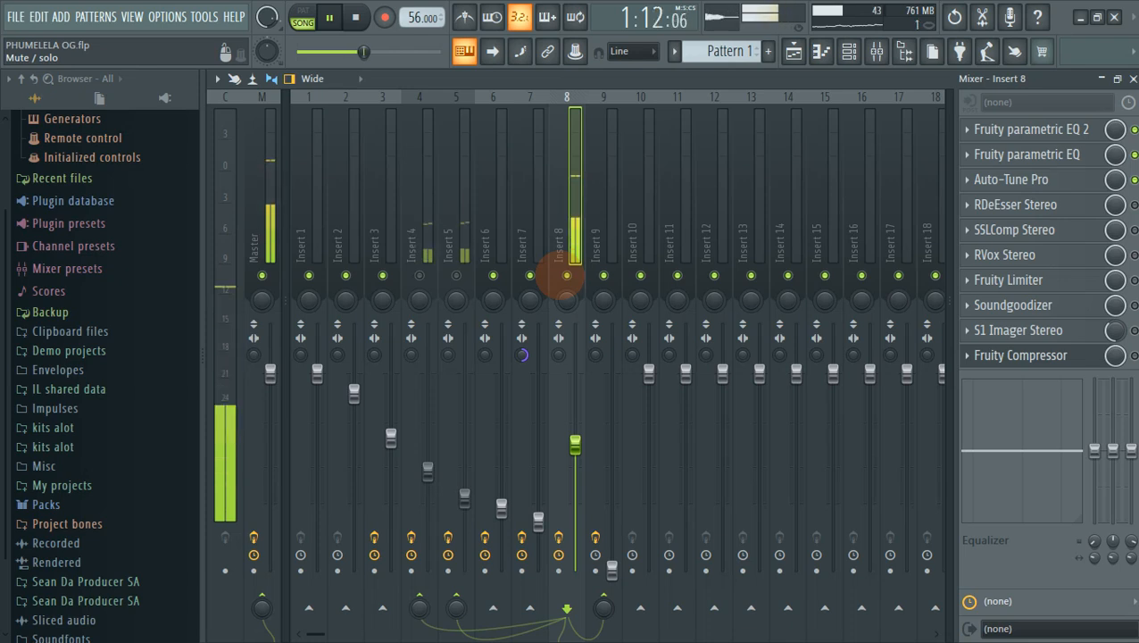
Stop playback, enable RDeEsser Stereo on Insert 8 and set its threshold to -70.2 dB, keeping the range at -16.0 dB.
key("space")
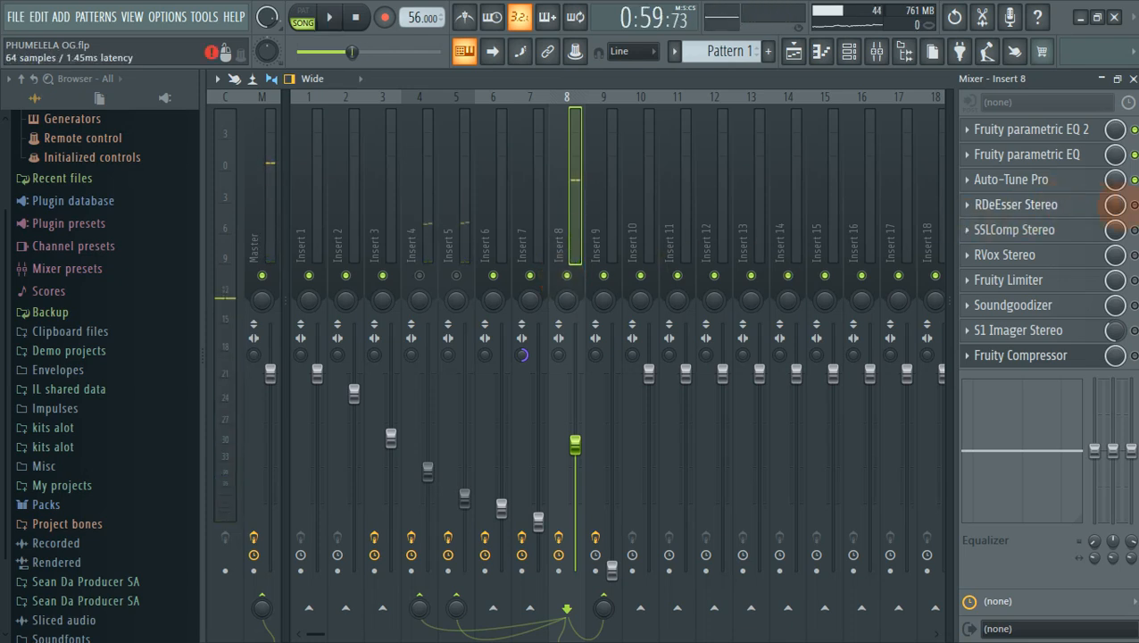
left_click(1005, 204)
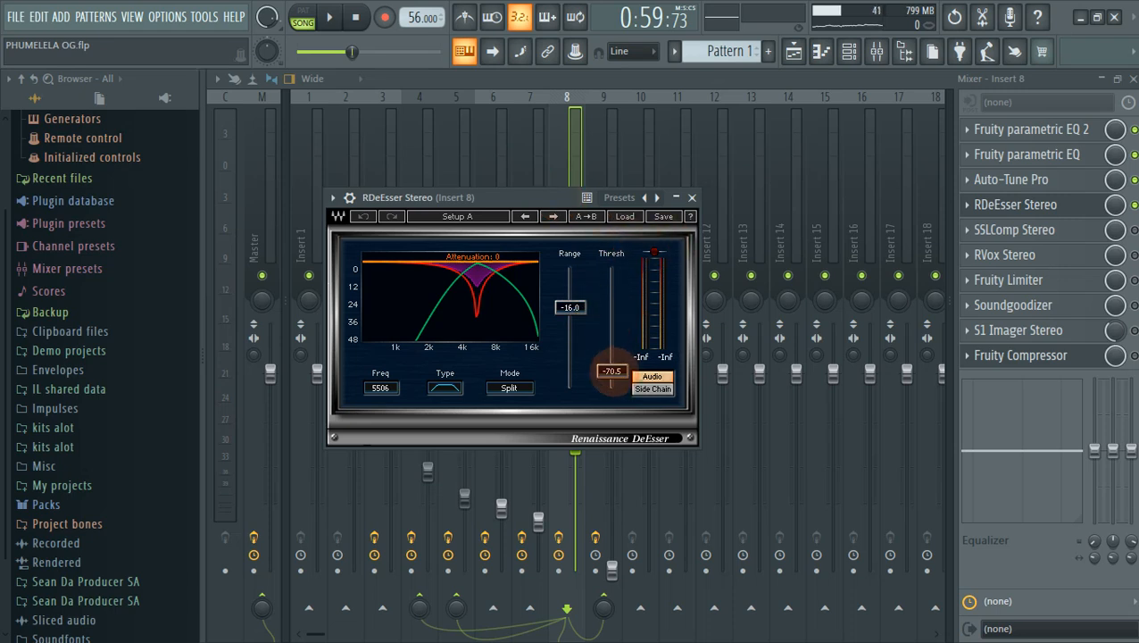
left_click_drag(612, 370, 611, 366)
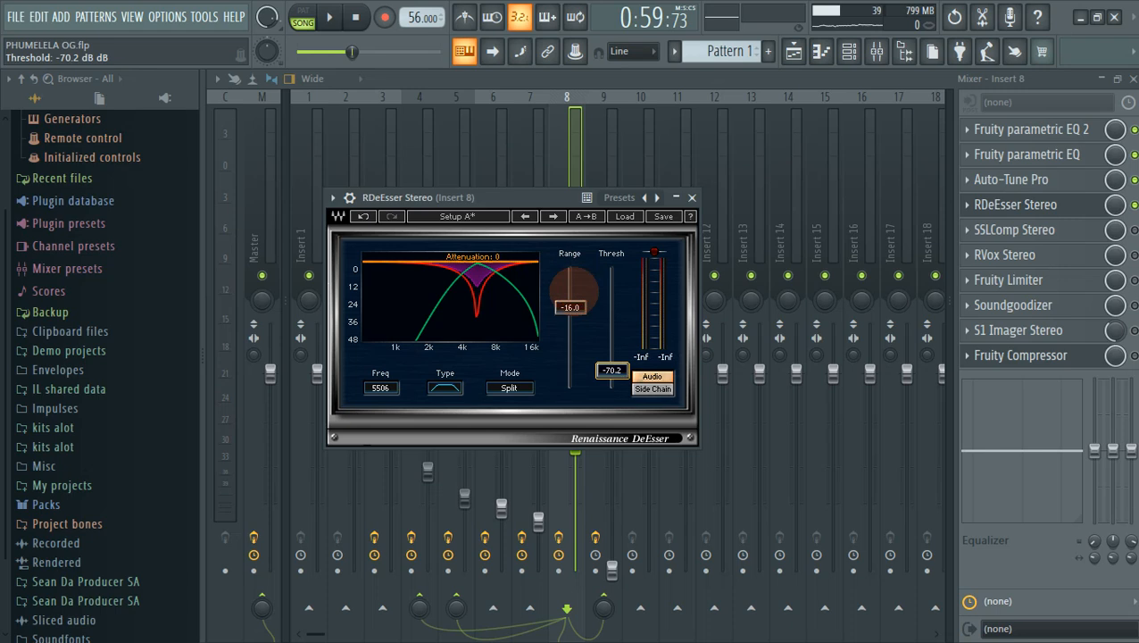
left_click_drag(571, 307, 571, 308)
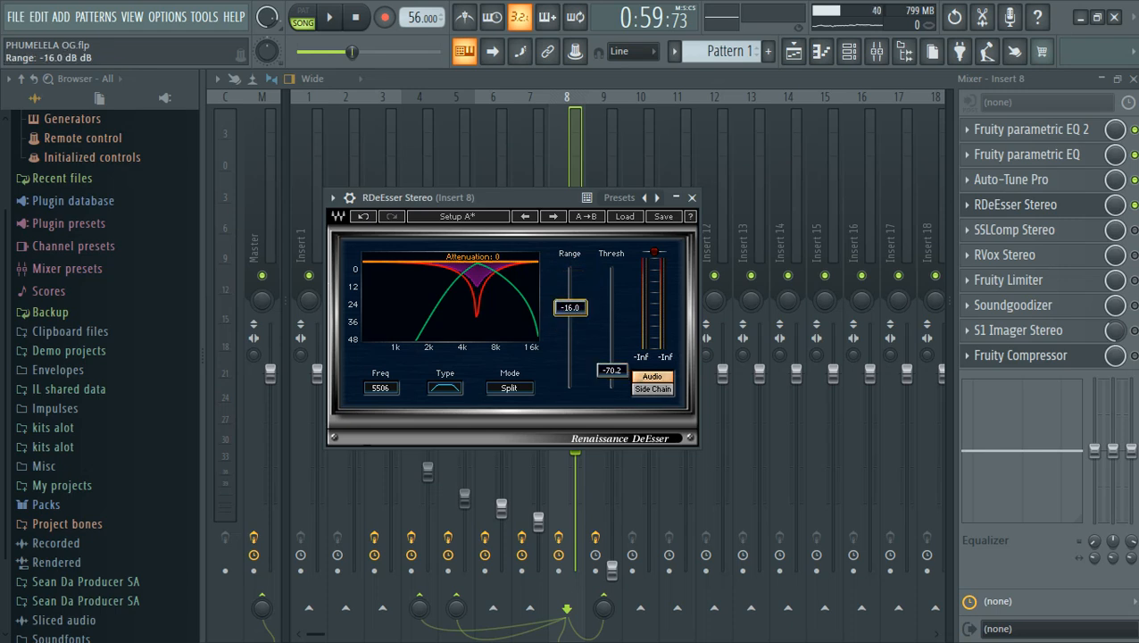
left_click(570, 308)
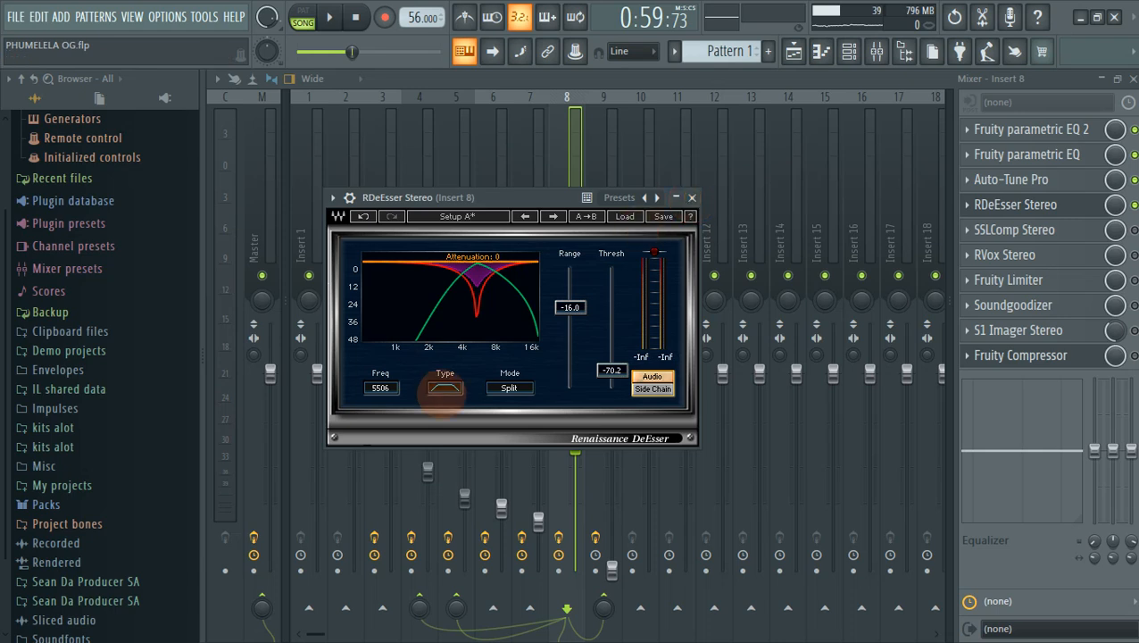
left_click(445, 388)
left_click(445, 387)
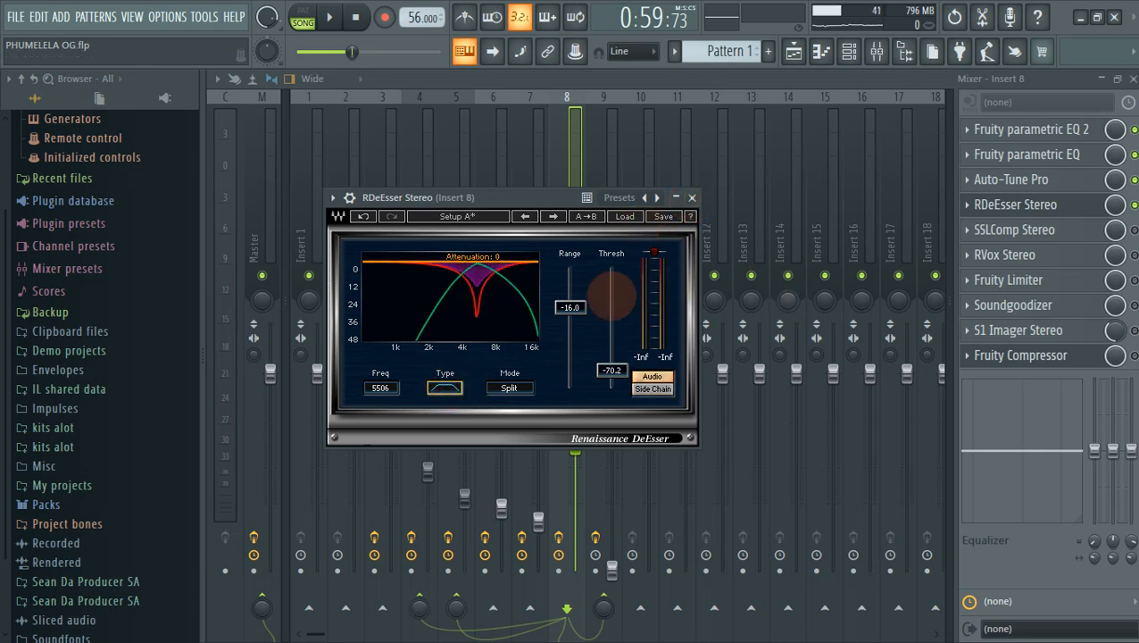
left_click(692, 197)
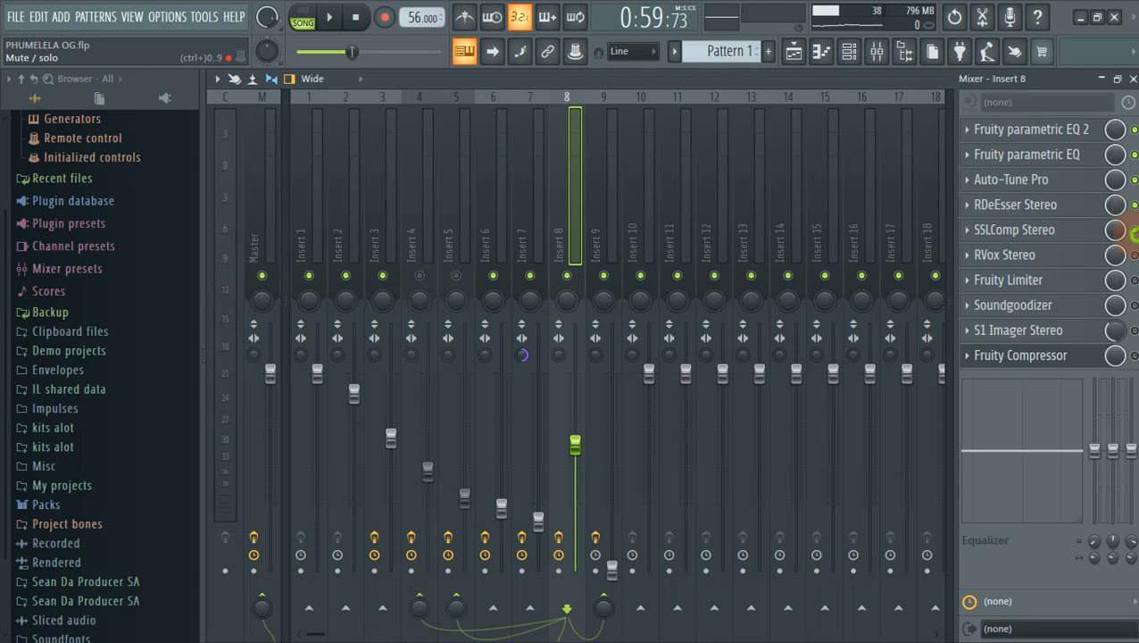
Enable SSLComp Stereo on Insert 8 and go over its threshold, attack, ratio, release and make-up controls without changing them.
left_click(1057, 230)
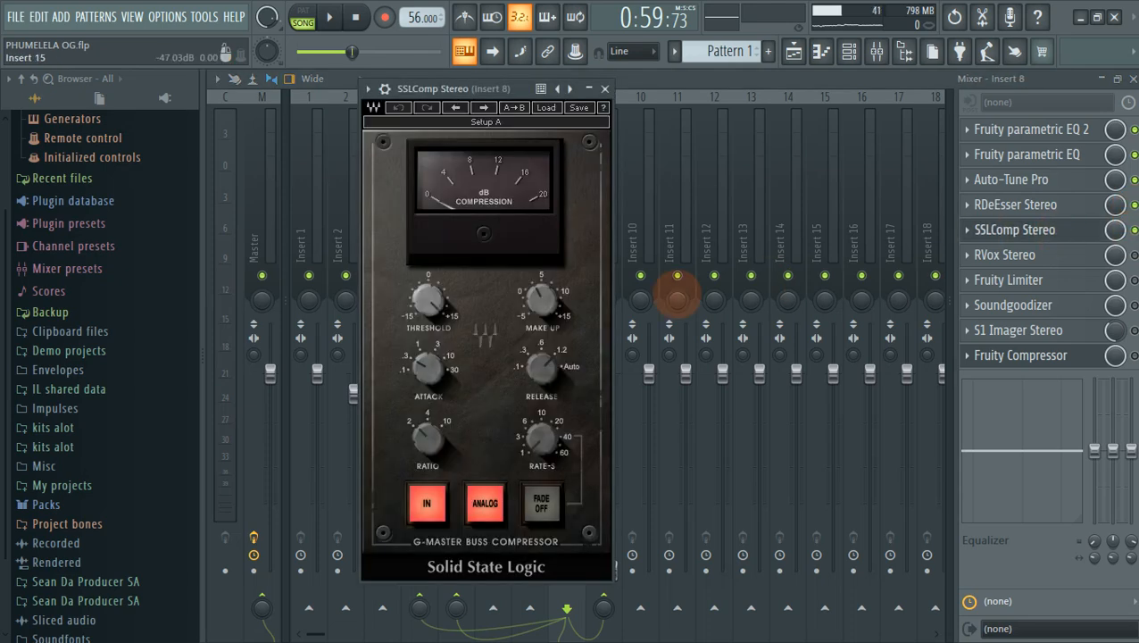
left_click_drag(421, 313, 422, 267)
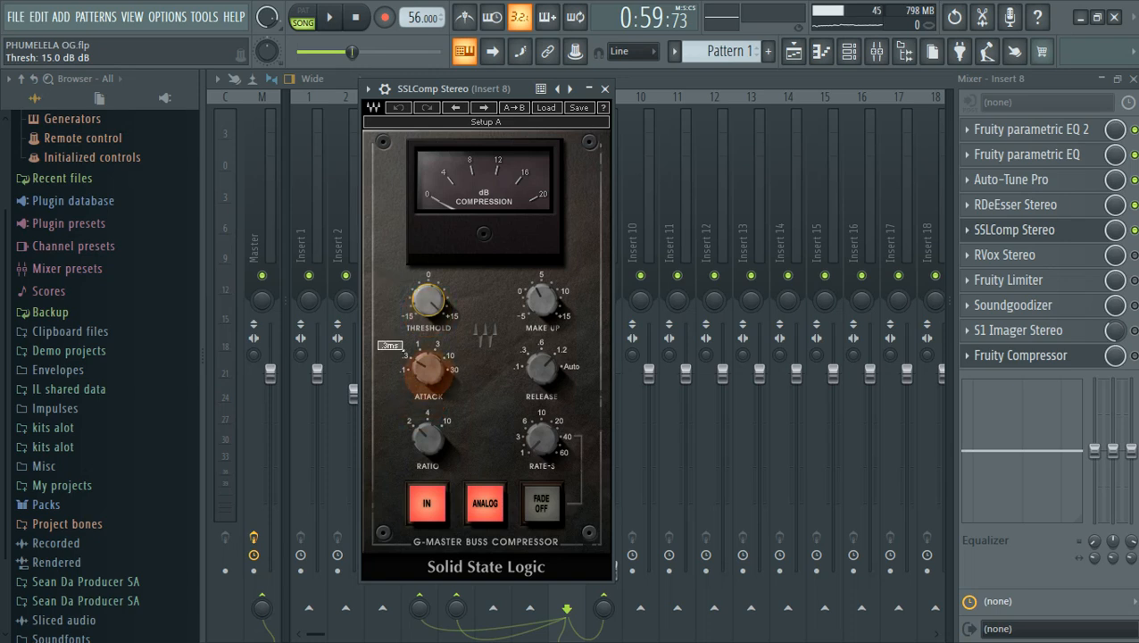
left_click(428, 373)
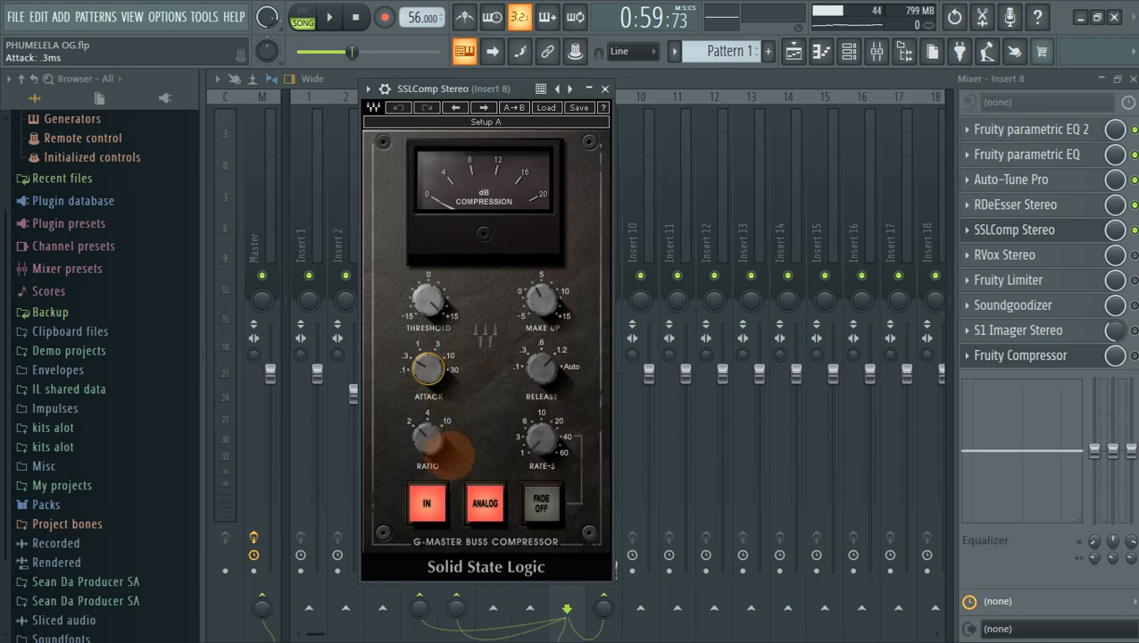
mouse_move(432, 442)
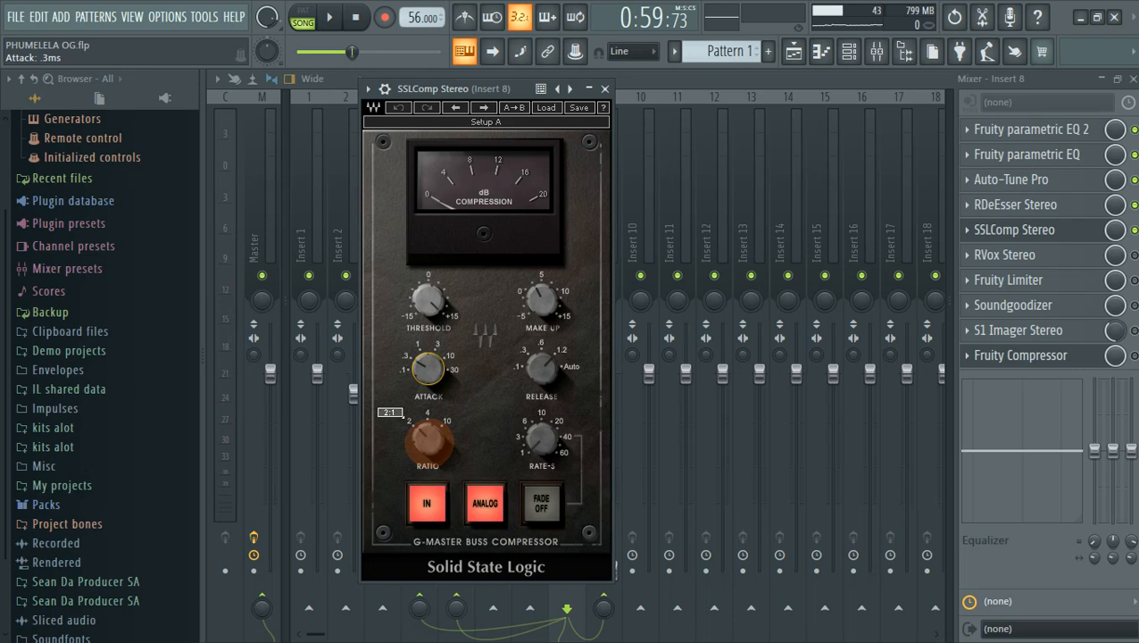
left_click(428, 439)
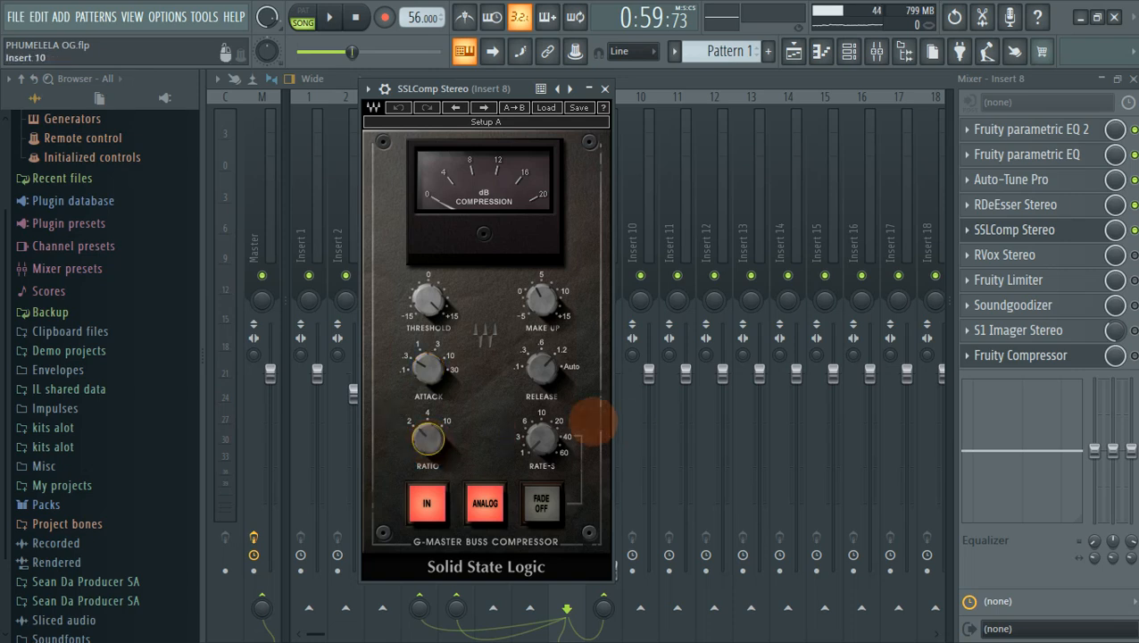
mouse_move(574, 420)
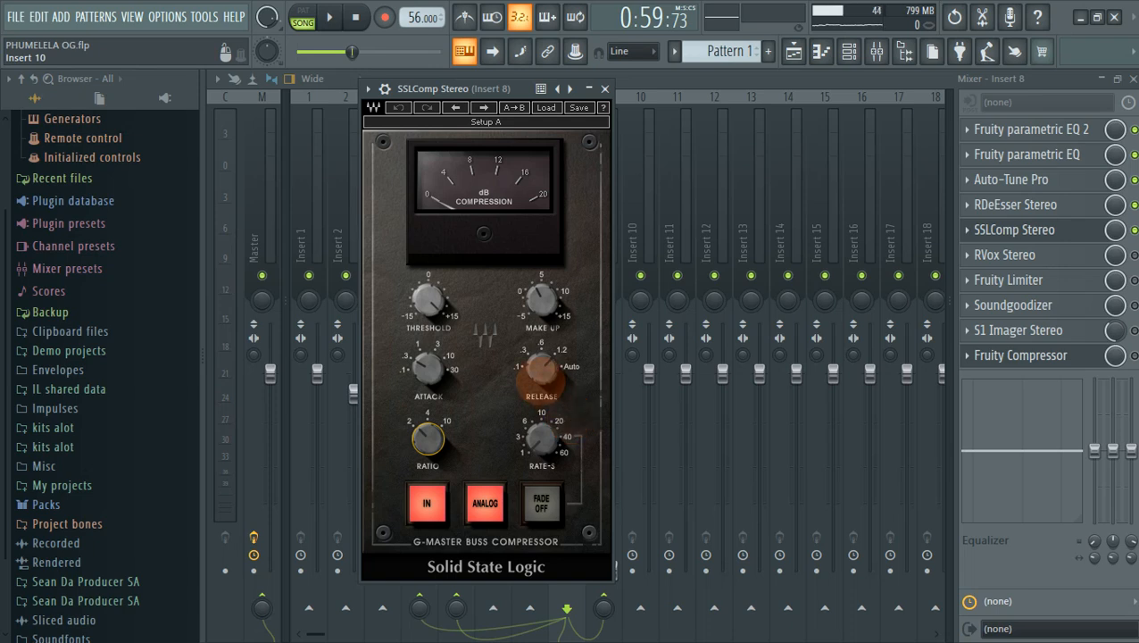
left_click(558, 357)
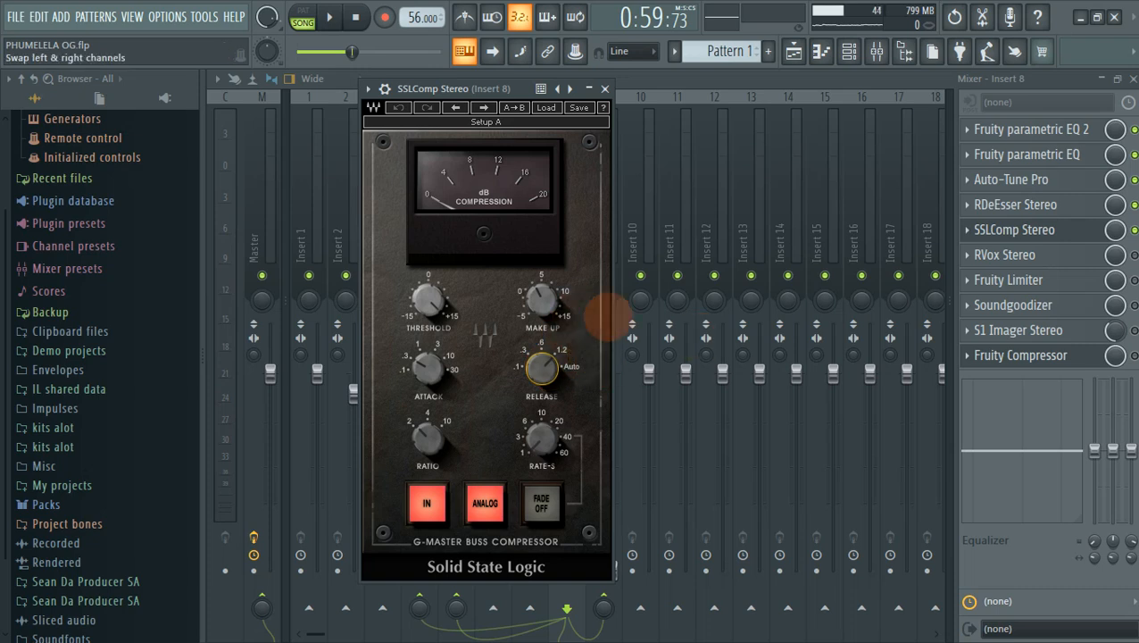
mouse_move(589, 355)
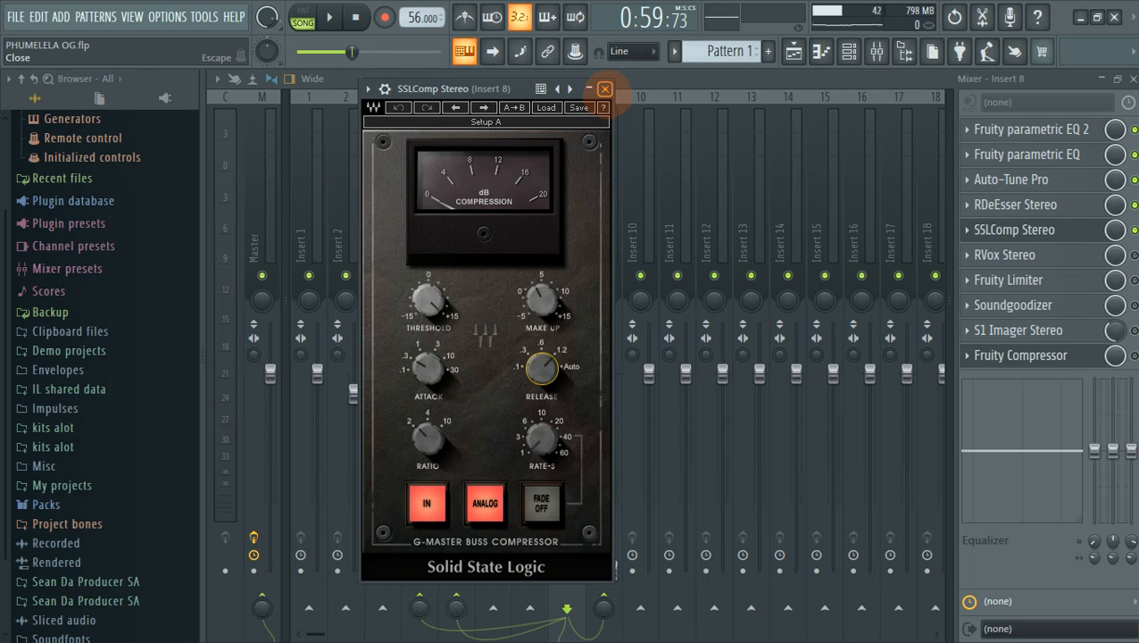
mouse_move(540, 296)
left_click(604, 88)
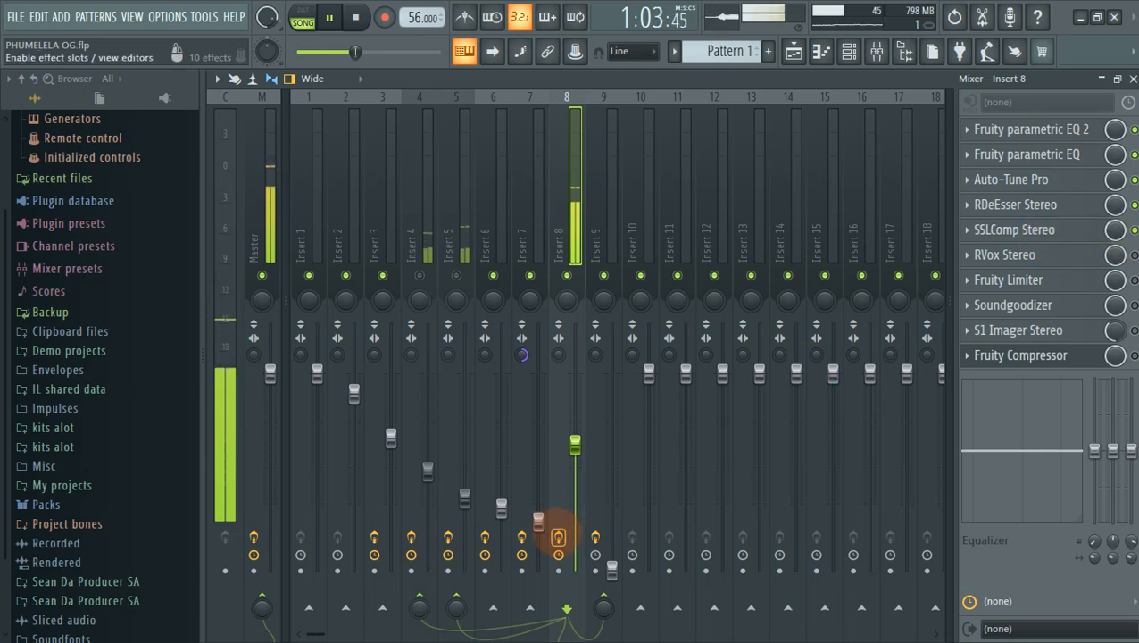
Compare the playback of Insert 8 with its effect slots bypassed and enabled.
key("space")
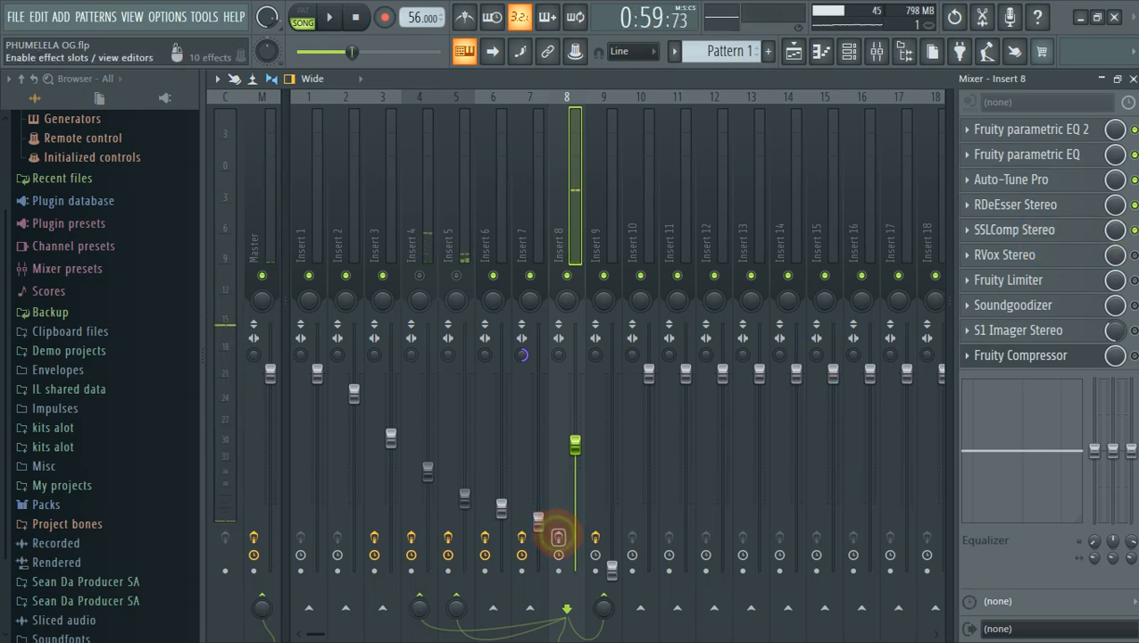
key("space")
key("space")
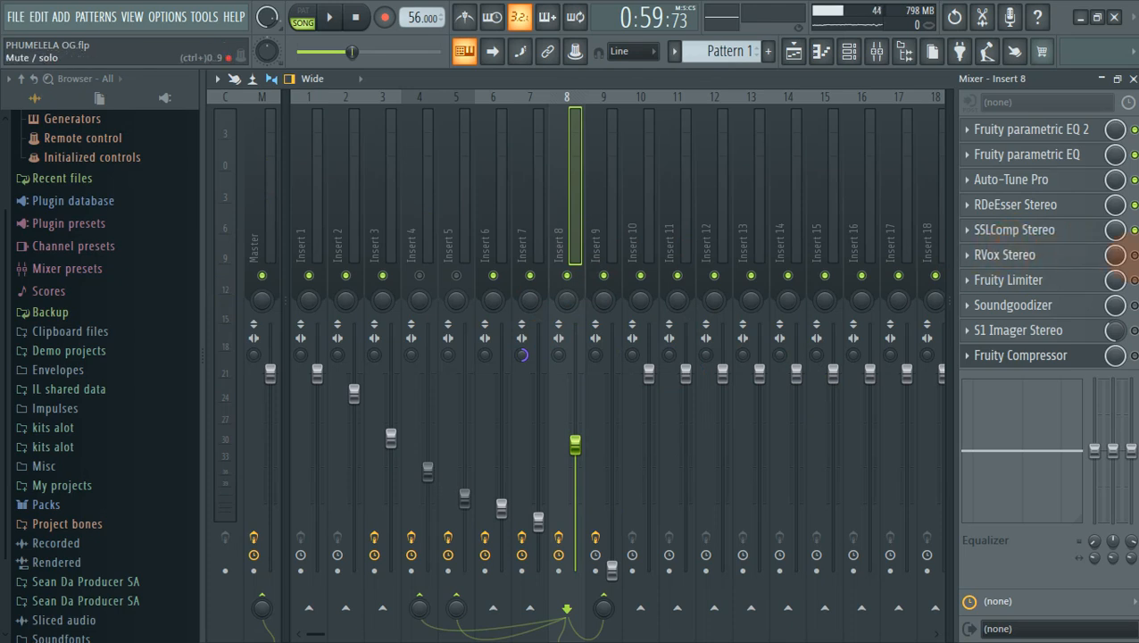
Enable RVox Stereo on Insert 8, audition the vocal through it with the gate kept at -Inf, and close its editor.
left_click(1052, 257)
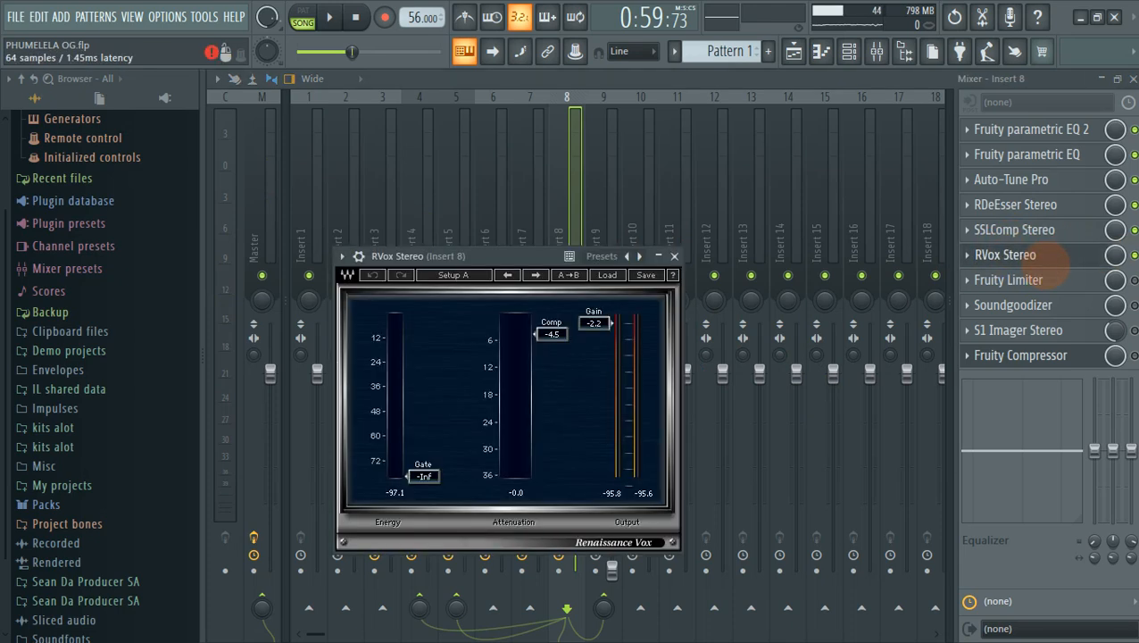
key("space")
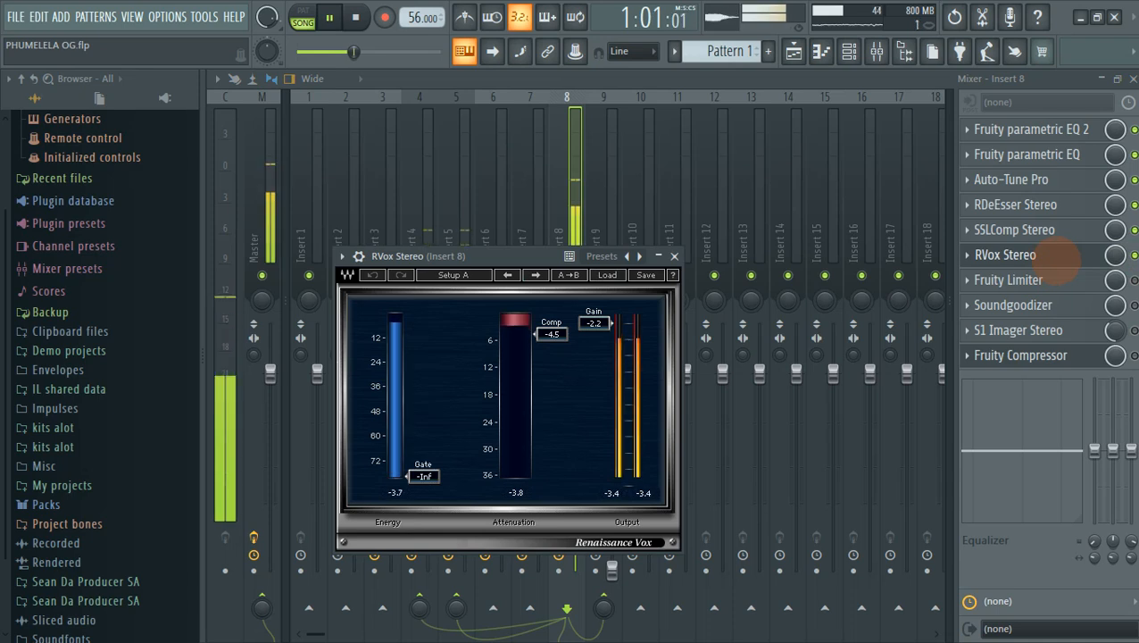
key("space")
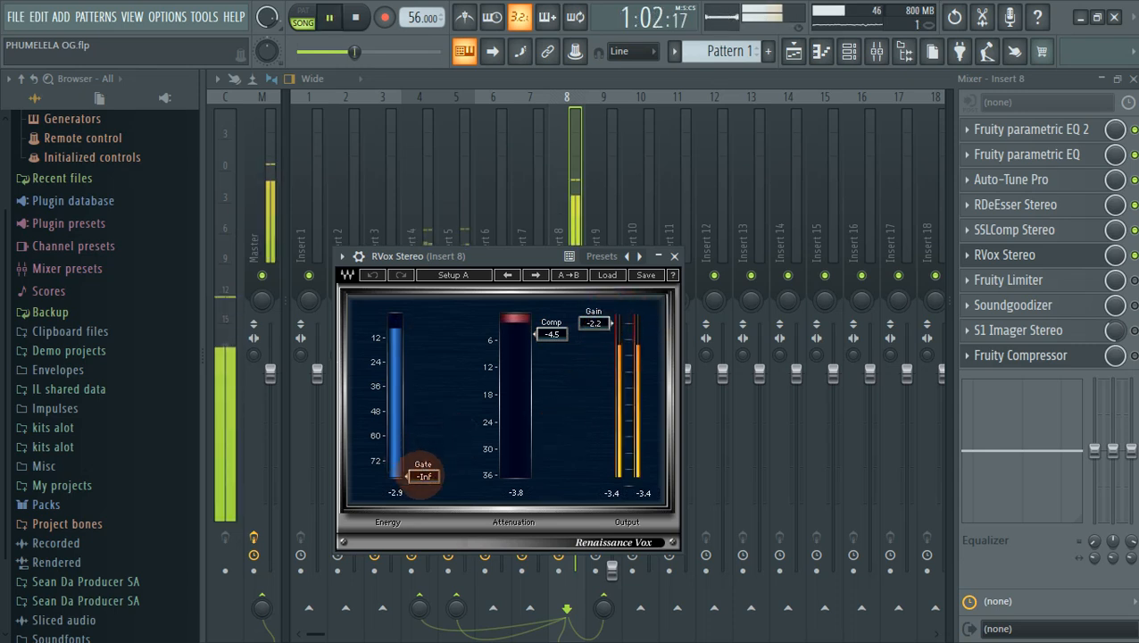
key("space")
mouse_move(423, 476)
left_mouse_down()
mouse_move(412, 451)
mouse_move(413, 476)
left_mouse_up()
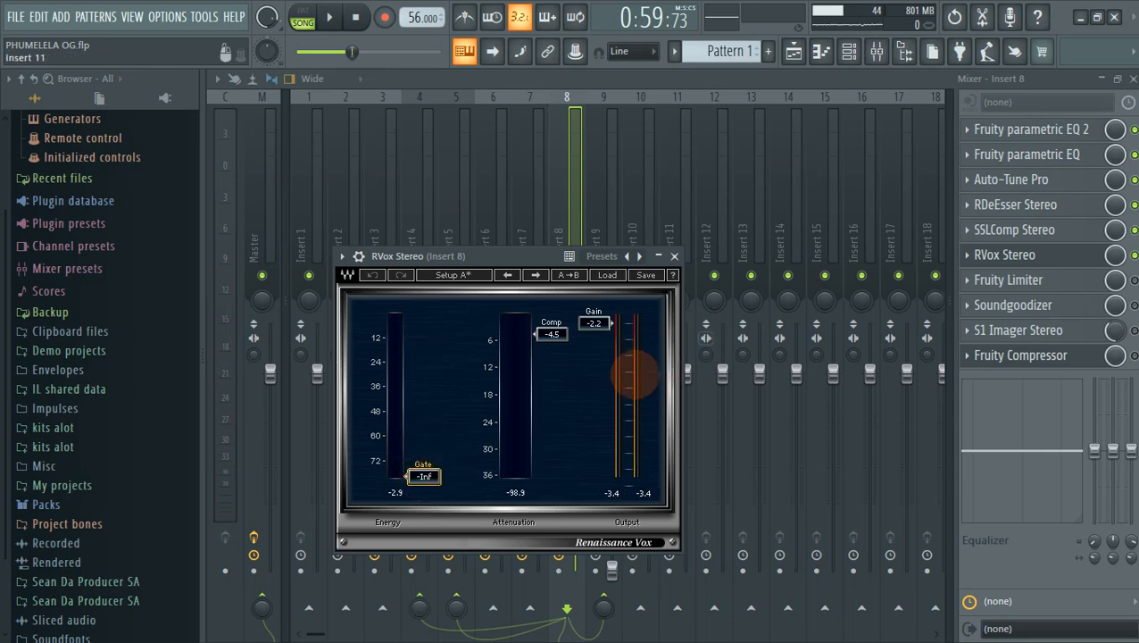
left_click(675, 255)
key("space")
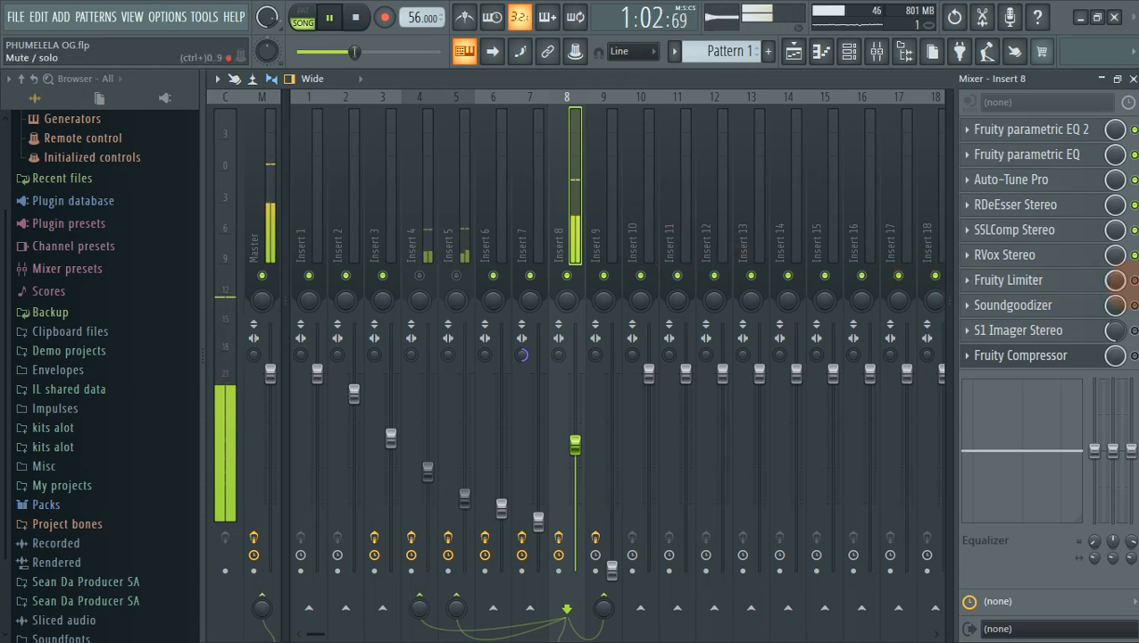
key("space")
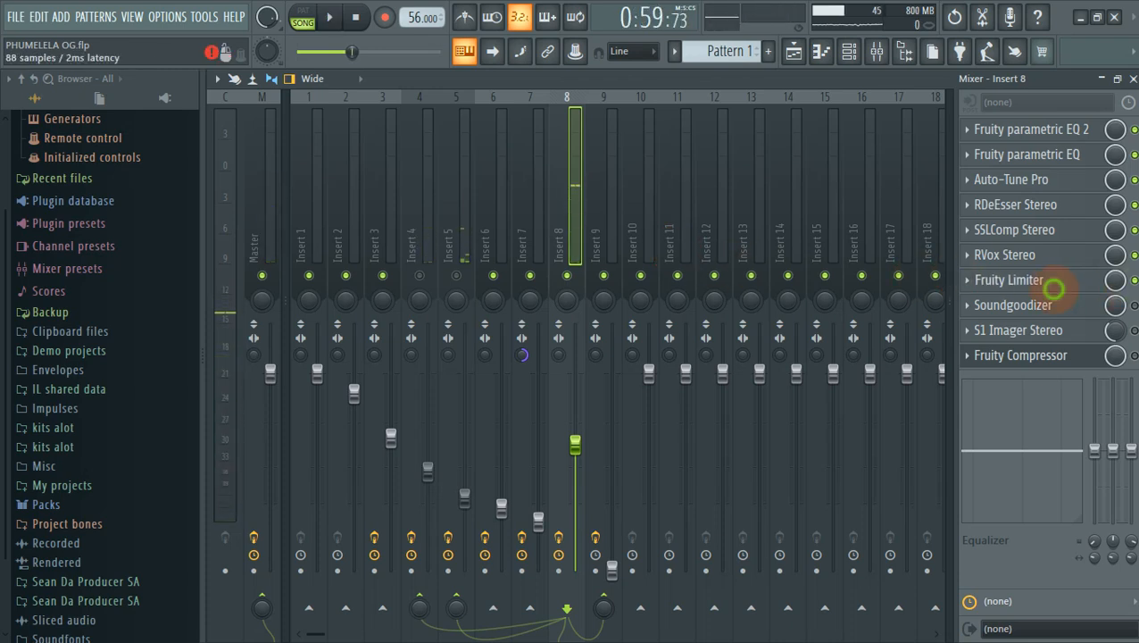
Enable Fruity Limiter on Insert 8 and look at its Limit and Comp settings, leaving it on Comp.
left_click(1053, 282)
left_click_drag(853, 264, 867, 262)
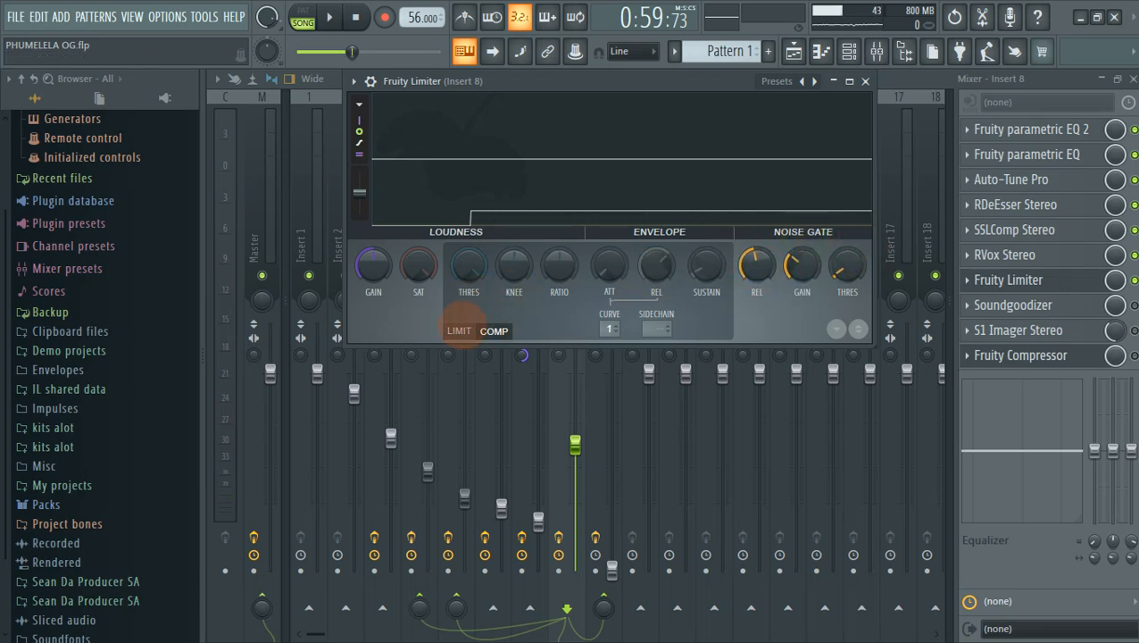
left_click(459, 331)
left_click(494, 330)
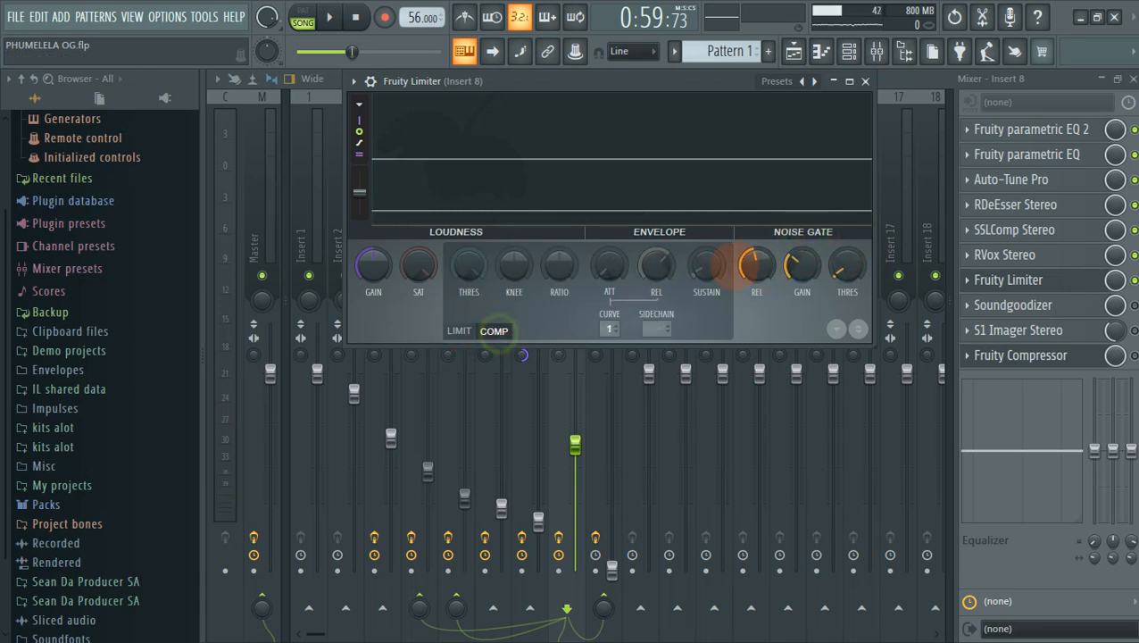
Fine-tune the Fruity Limiter's noise gate threshold during playback, then stop and close its editor.
key("space")
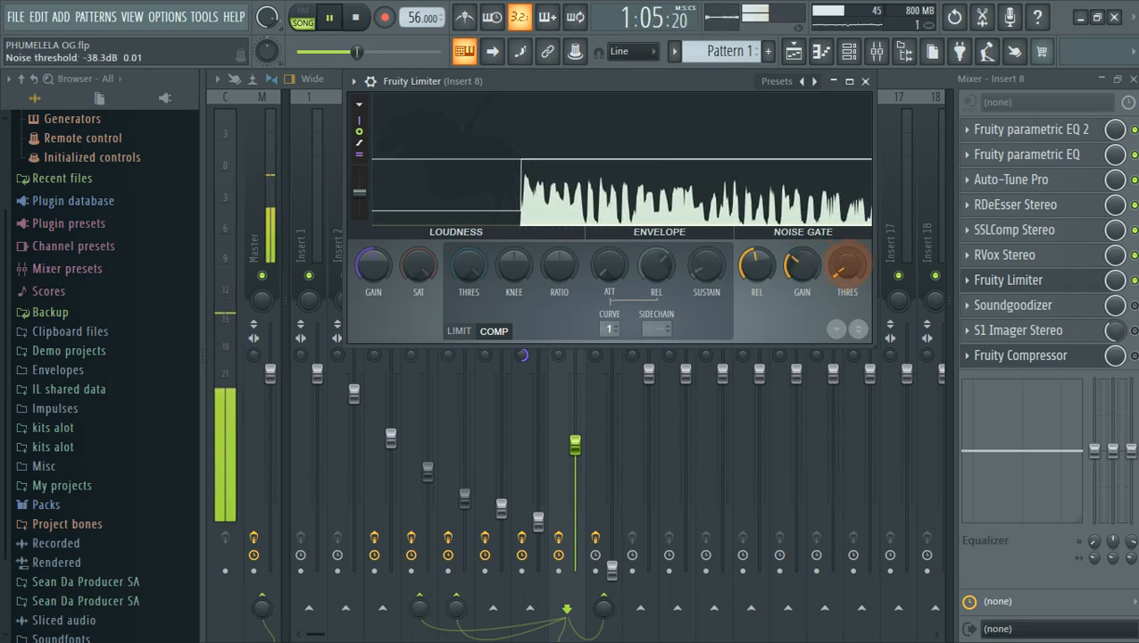
left_click_drag(847, 266, 848, 272)
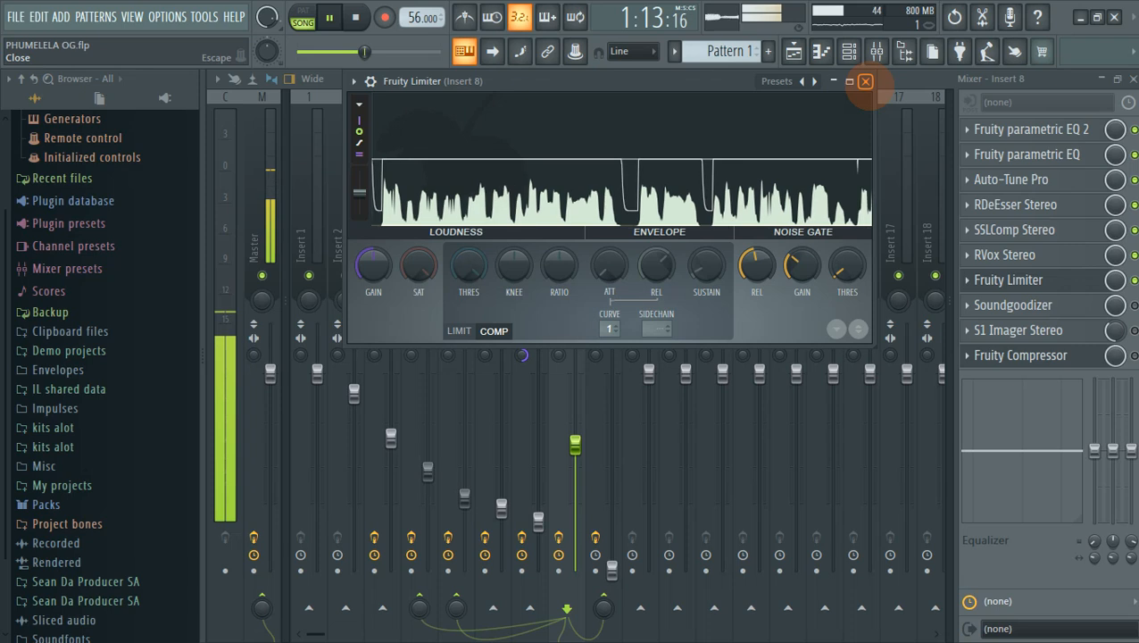
key("space")
left_click(865, 81)
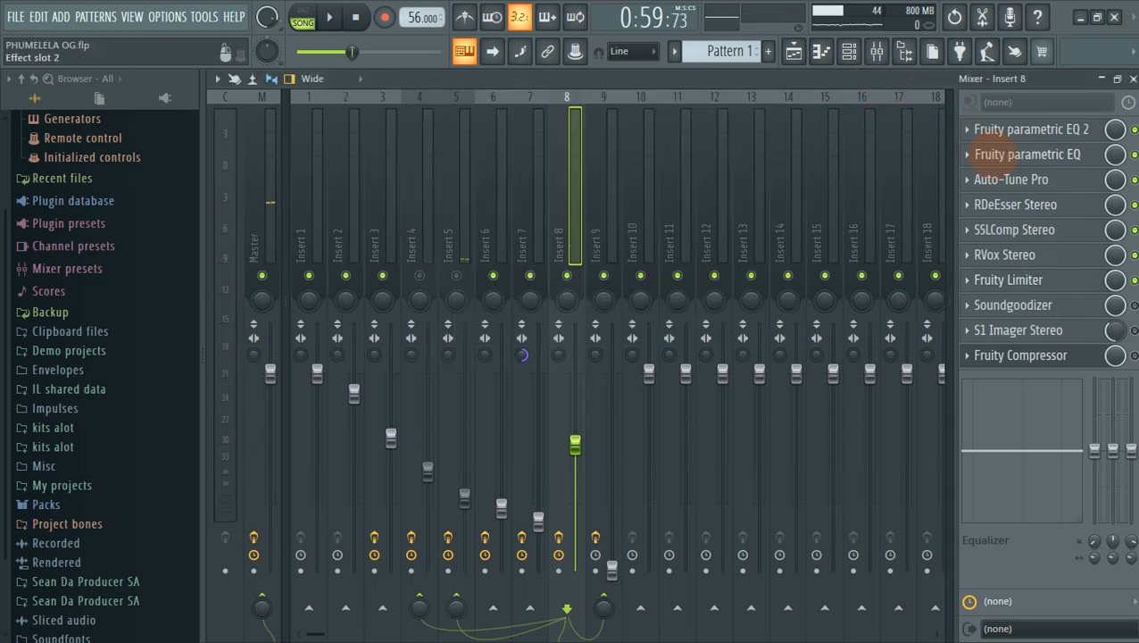
Enable Soundgoodizer on Insert 8 and try modes A, B and D before settling on mode C.
left_click(1027, 305)
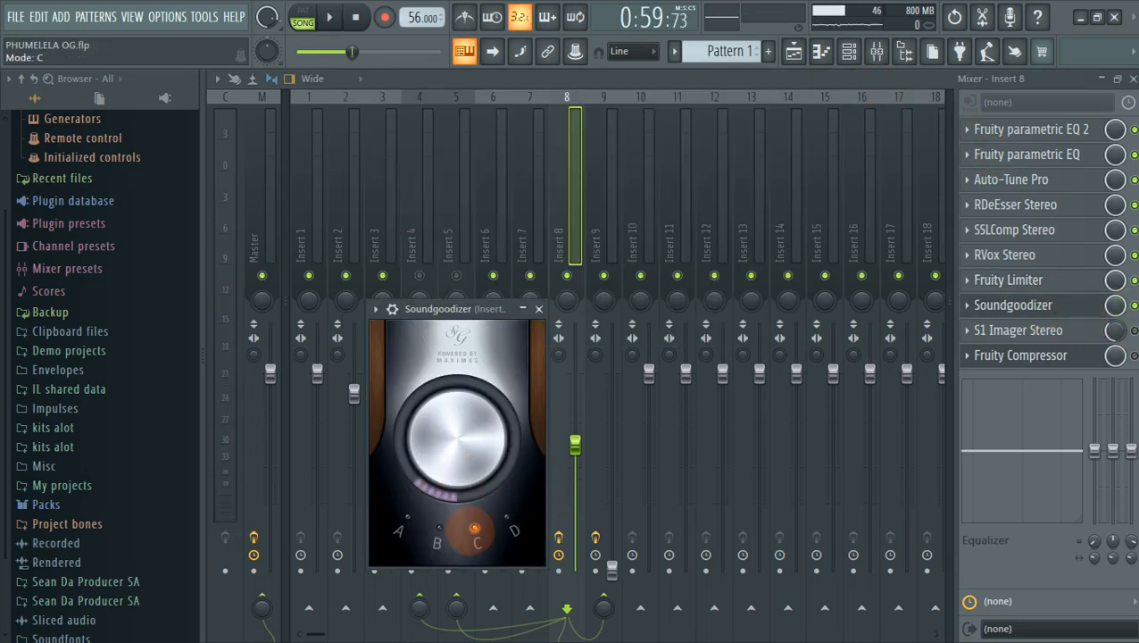
left_click(409, 523)
left_click(439, 526)
left_click(476, 526)
left_click(506, 521)
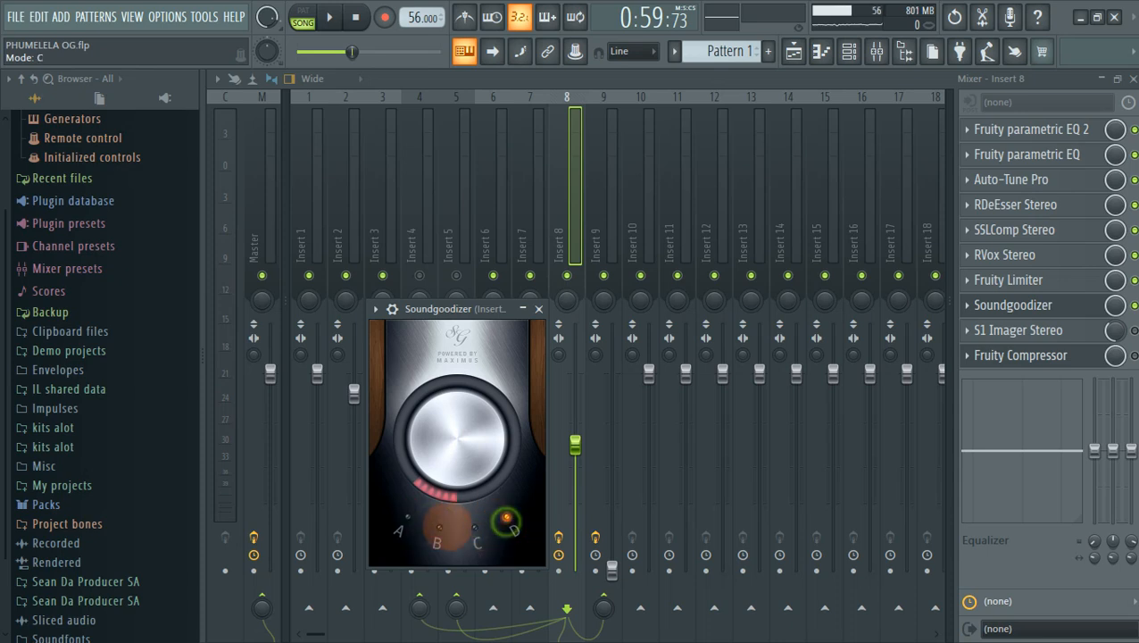
left_click(438, 528)
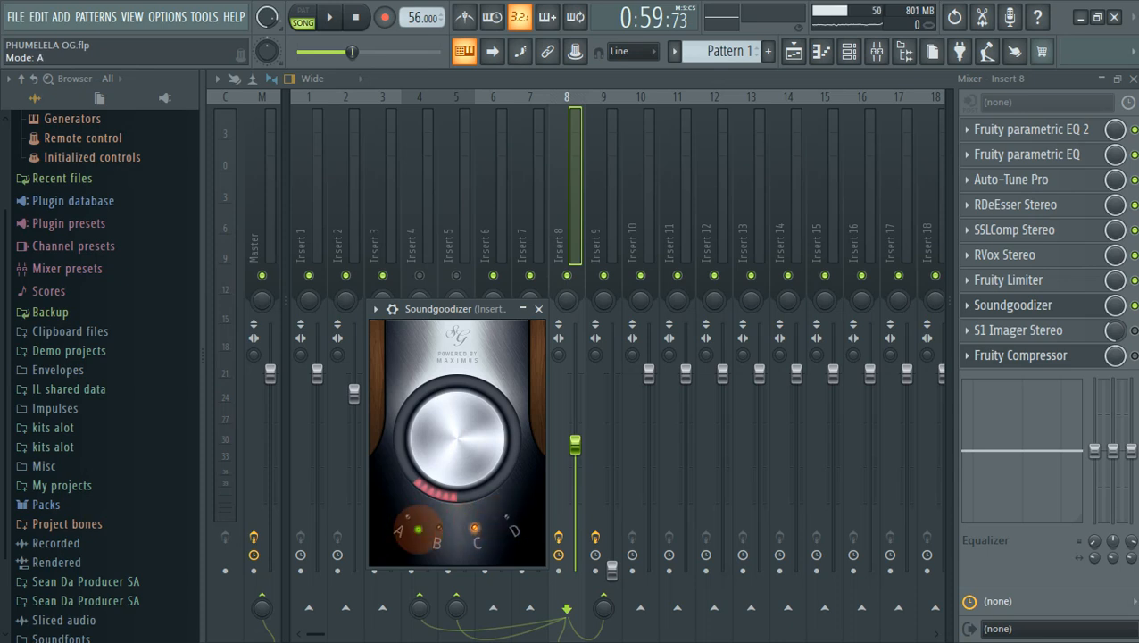
left_click(406, 520)
left_click(476, 528)
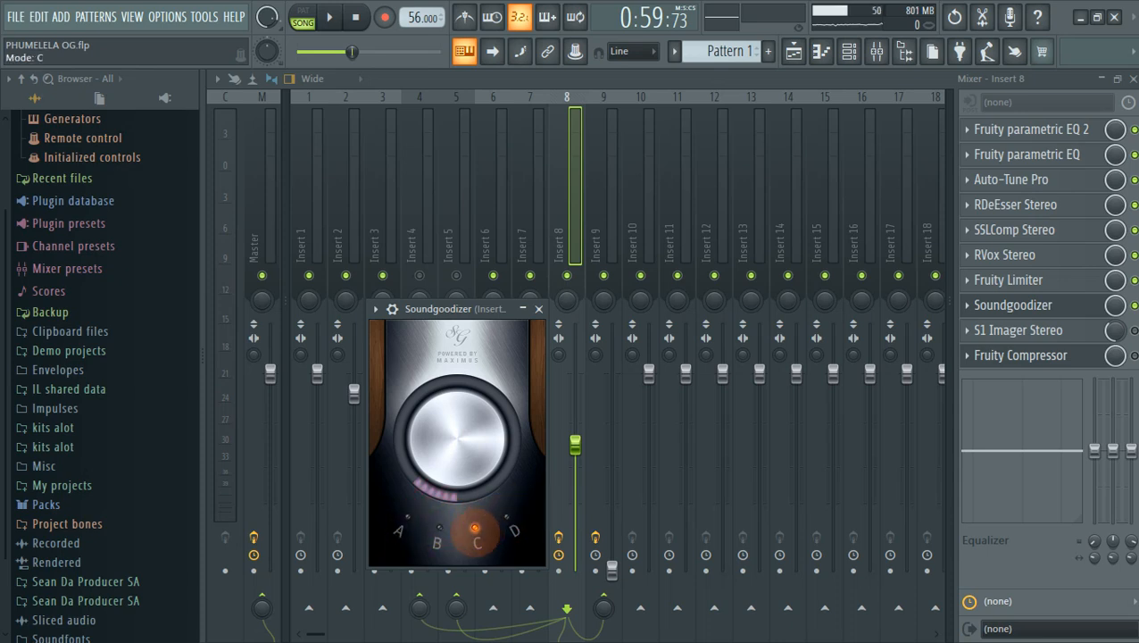
Reduce the Soundgoodizer amount slightly and audition the vocal with it.
left_click_drag(428, 482, 428, 457)
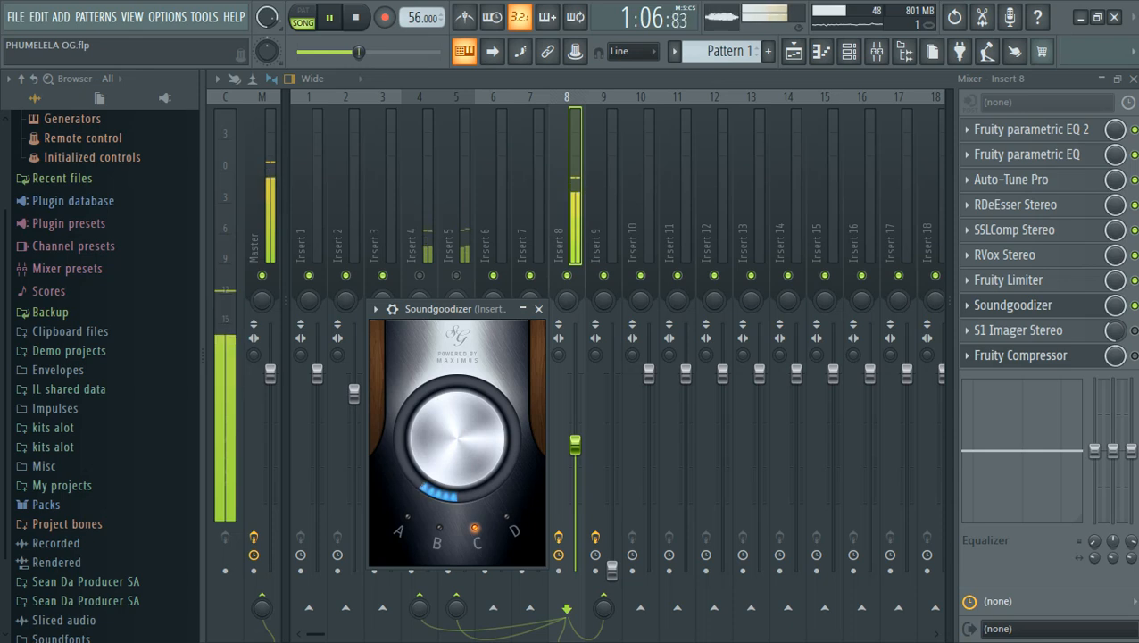
key("space")
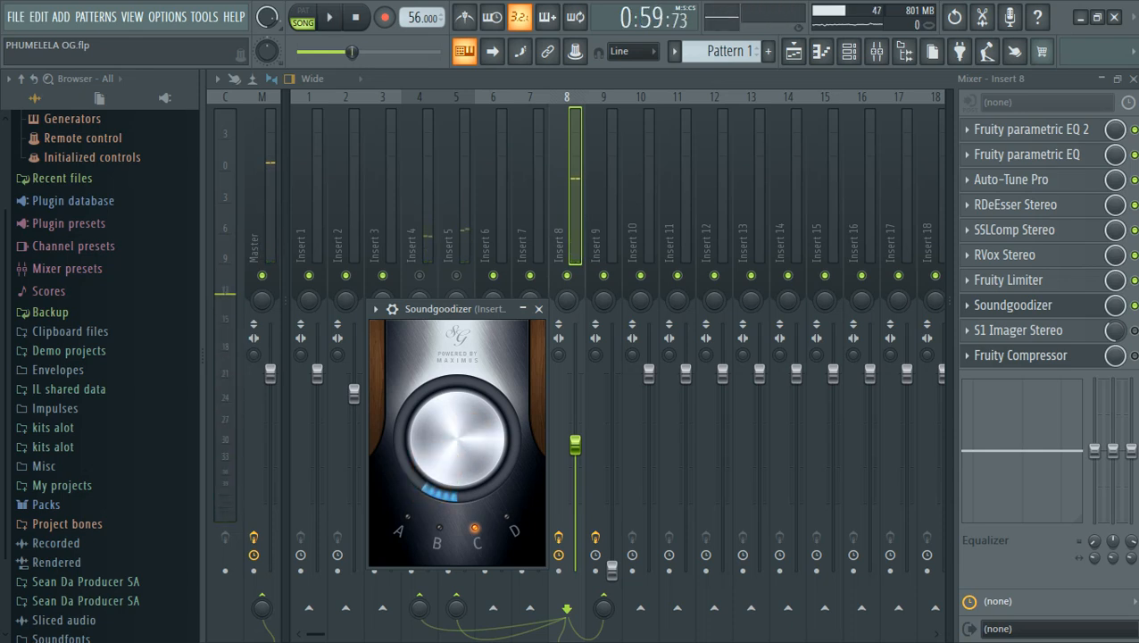
Audition the vocal with Soundgoodizer on, close its editor and stop playback.
key("space")
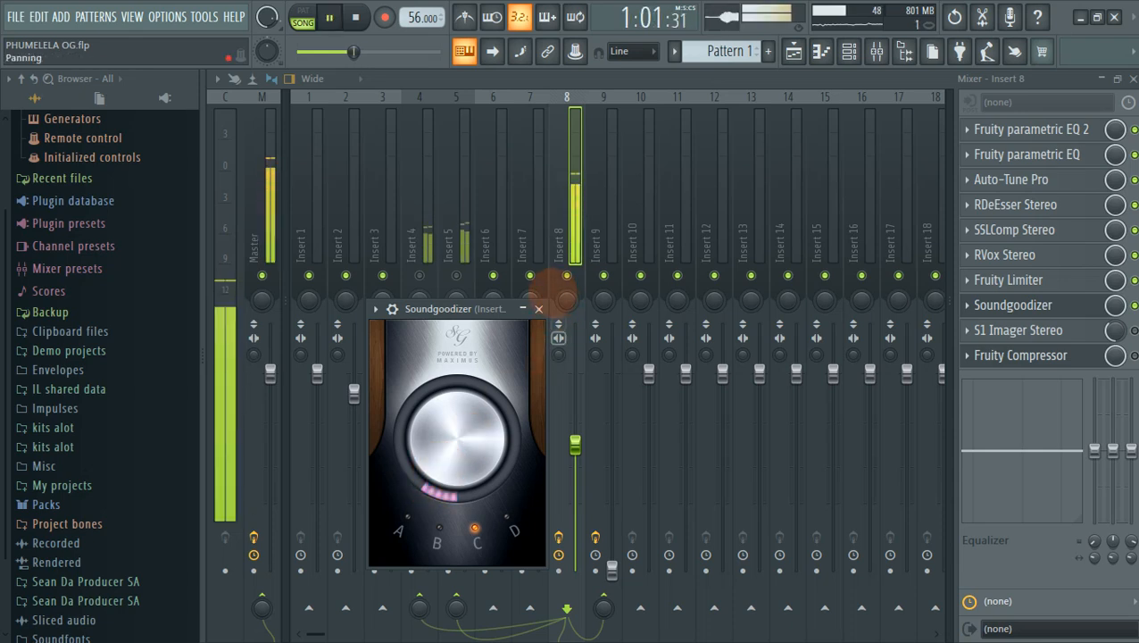
left_click(539, 308)
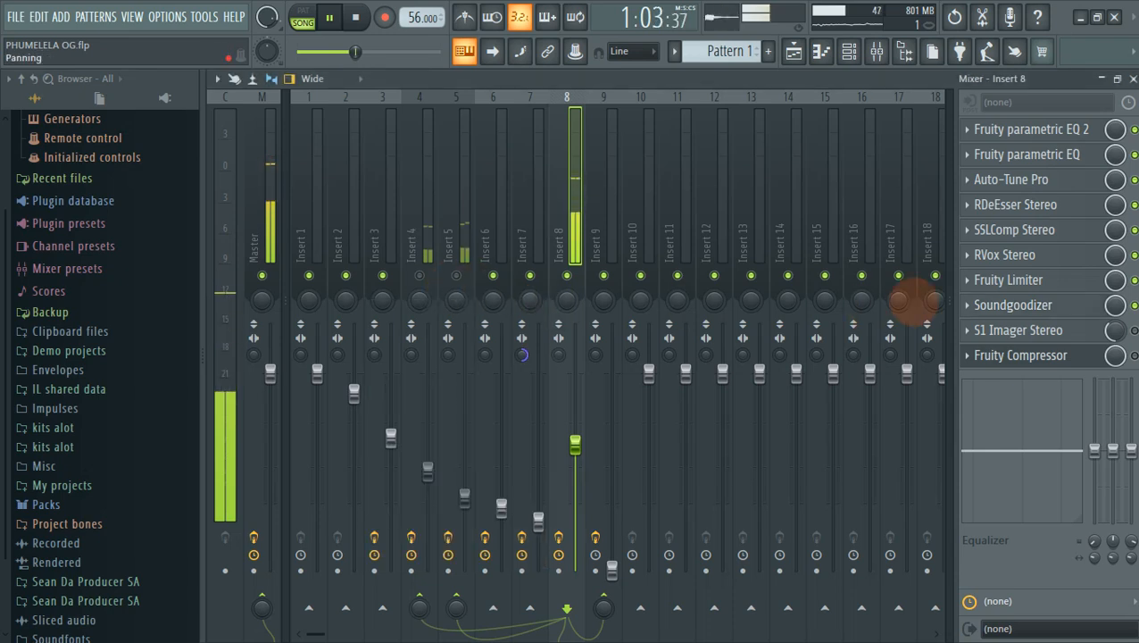
key("space")
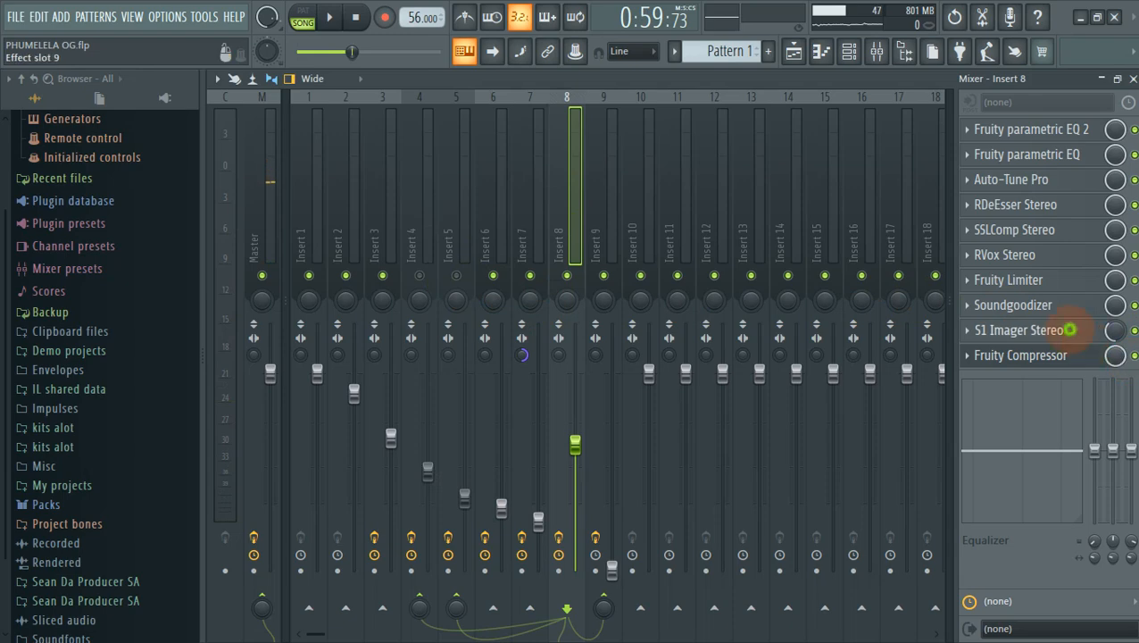
Enable S1 Imager Stereo and Fruity Compressor on Insert 8, test the imager's width slider and return it to 1.00.
left_click(1070, 329)
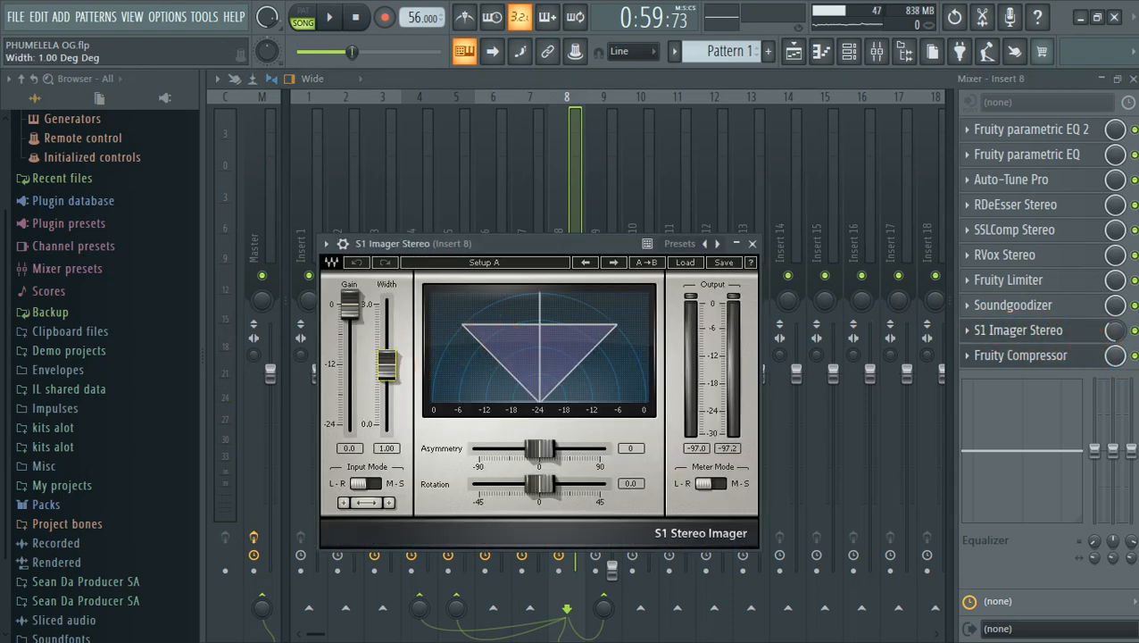
left_click_drag(387, 366, 386, 364)
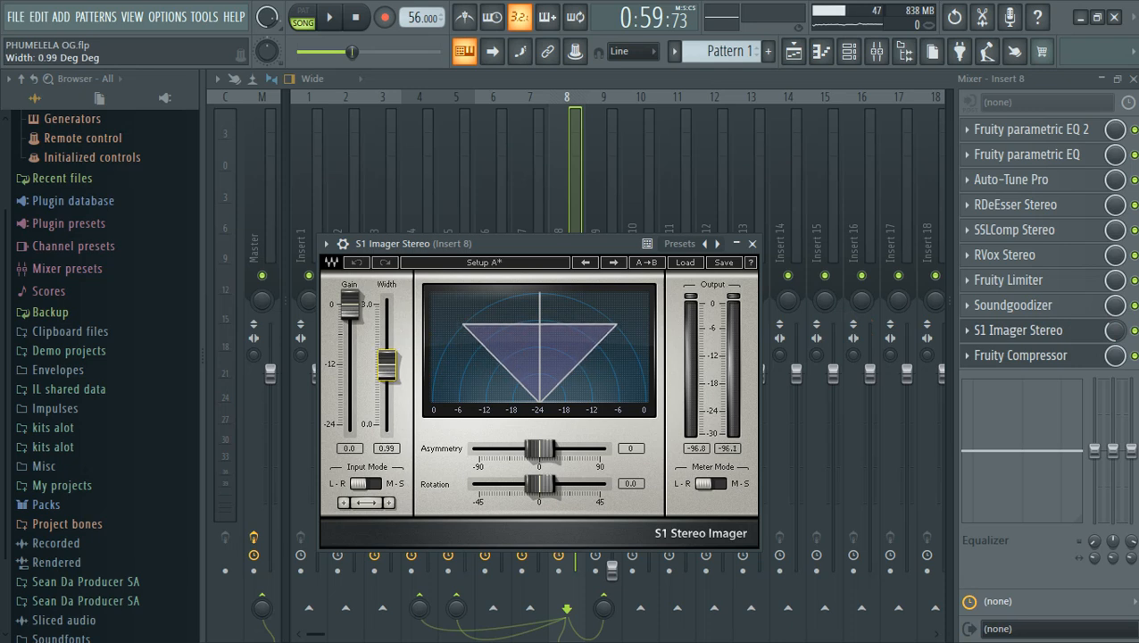
left_click(386, 366)
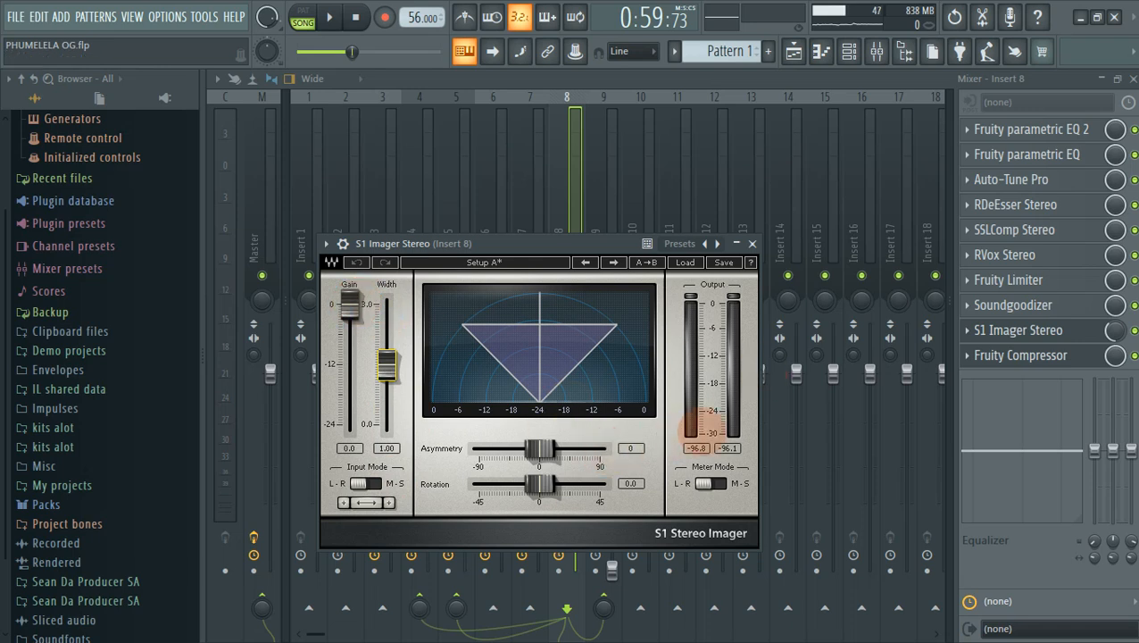
left_click(752, 243)
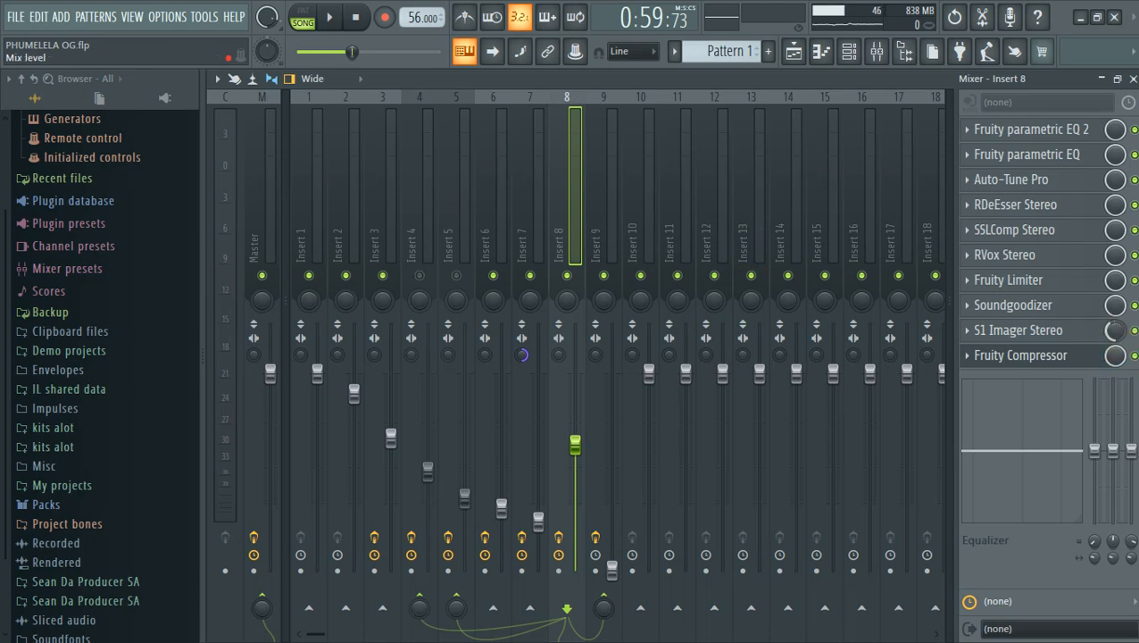
Audition the vocal and review Fruity Compressor's threshold, ratio, gain, attack, release and type settings on Insert 8.
key("space")
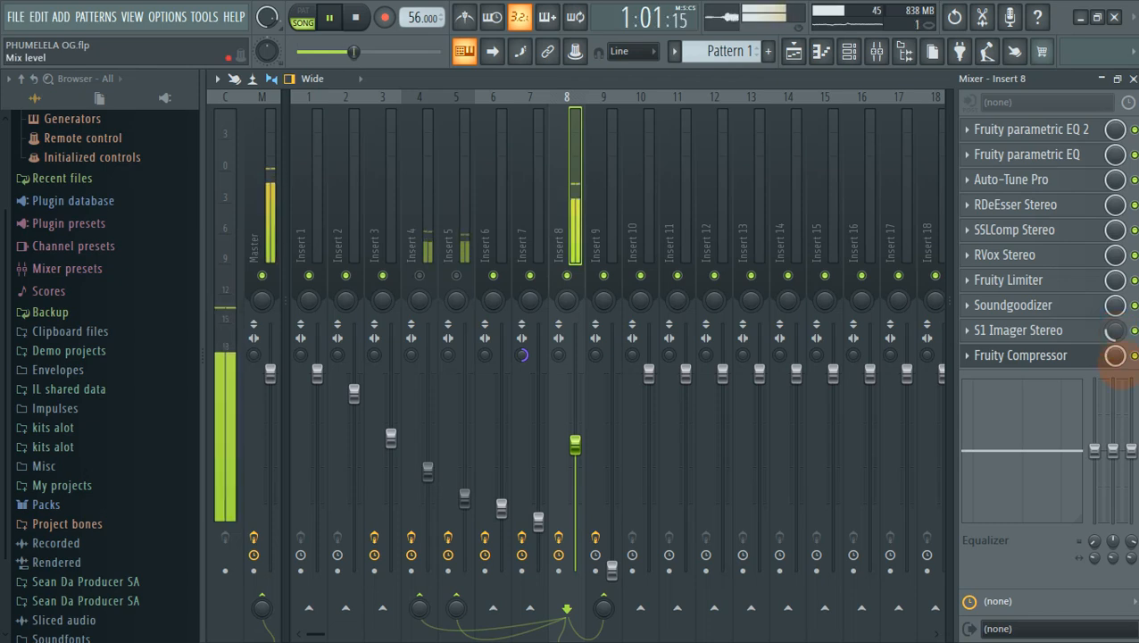
key("space")
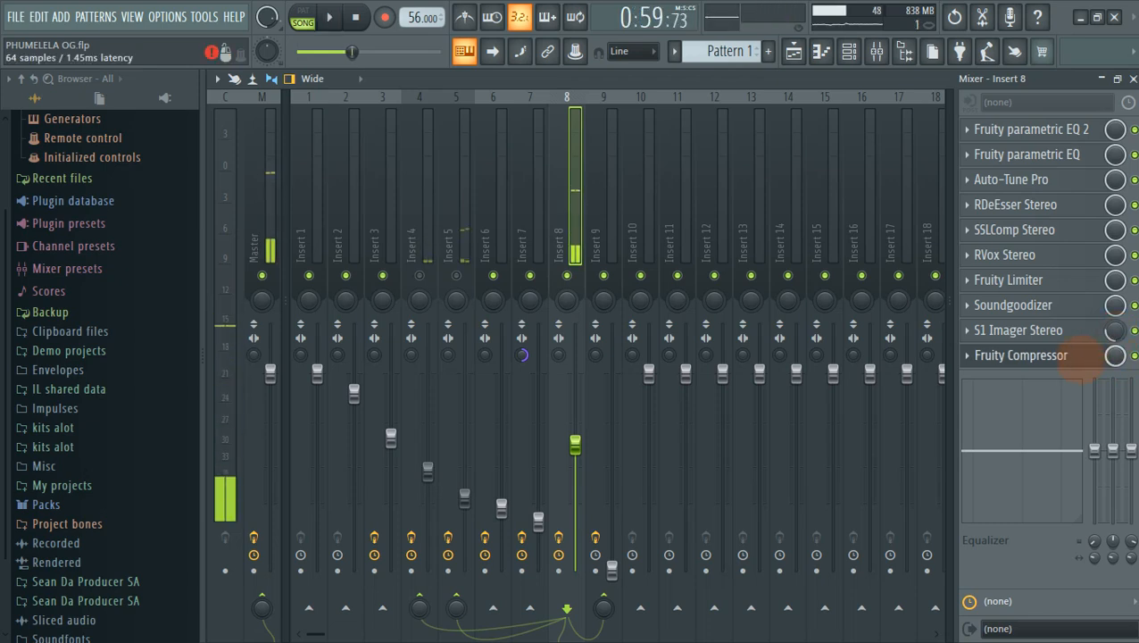
left_click(1080, 358)
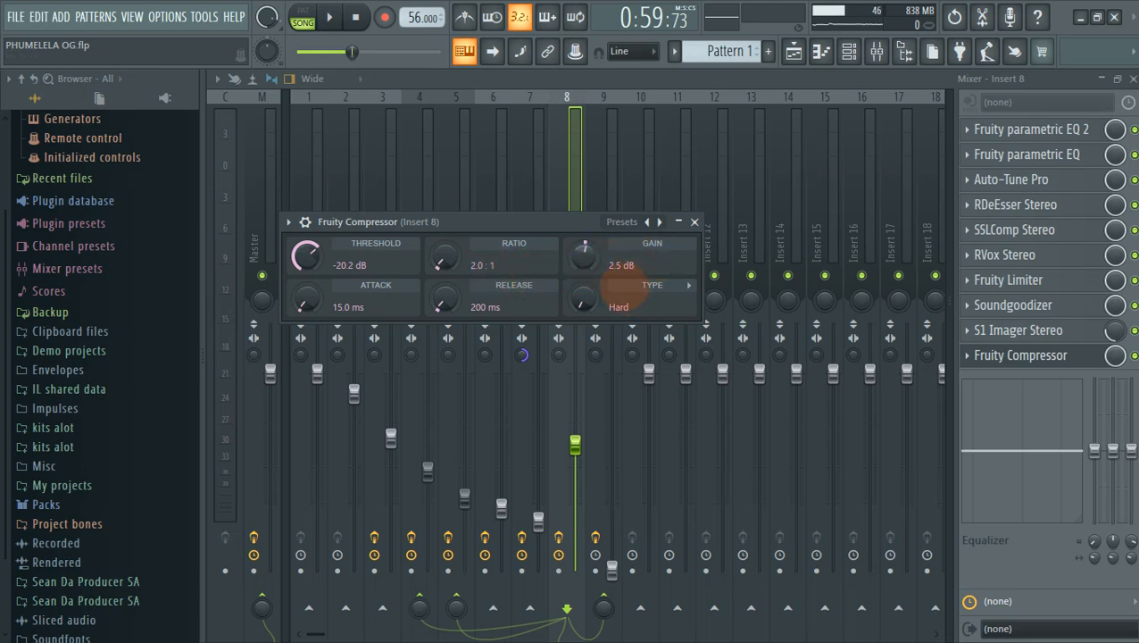
left_click(695, 223)
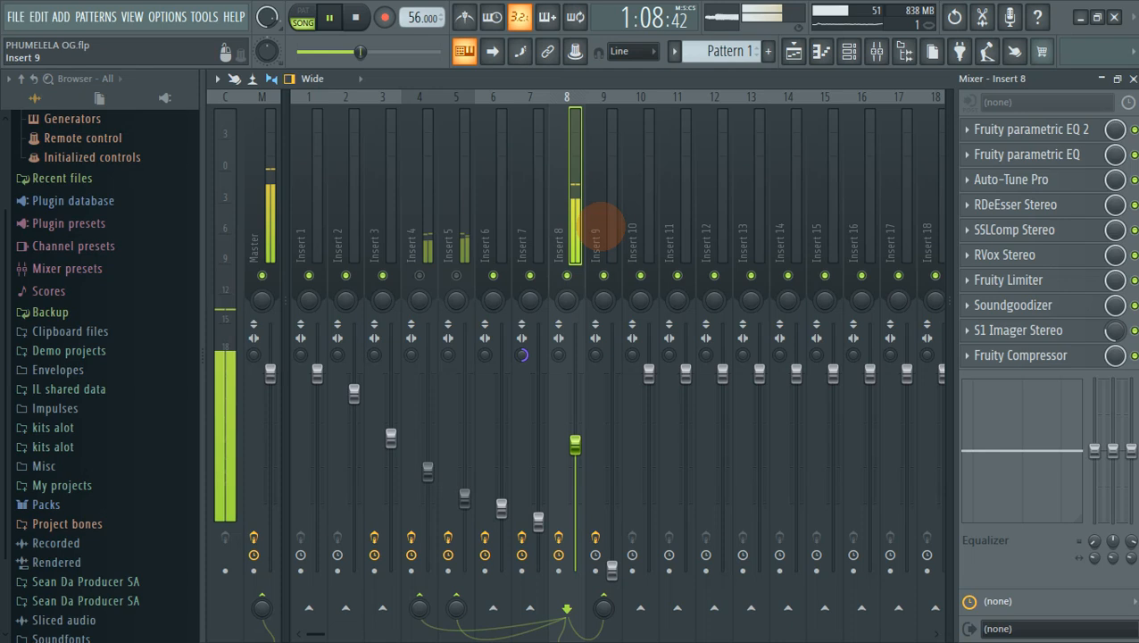
key("space")
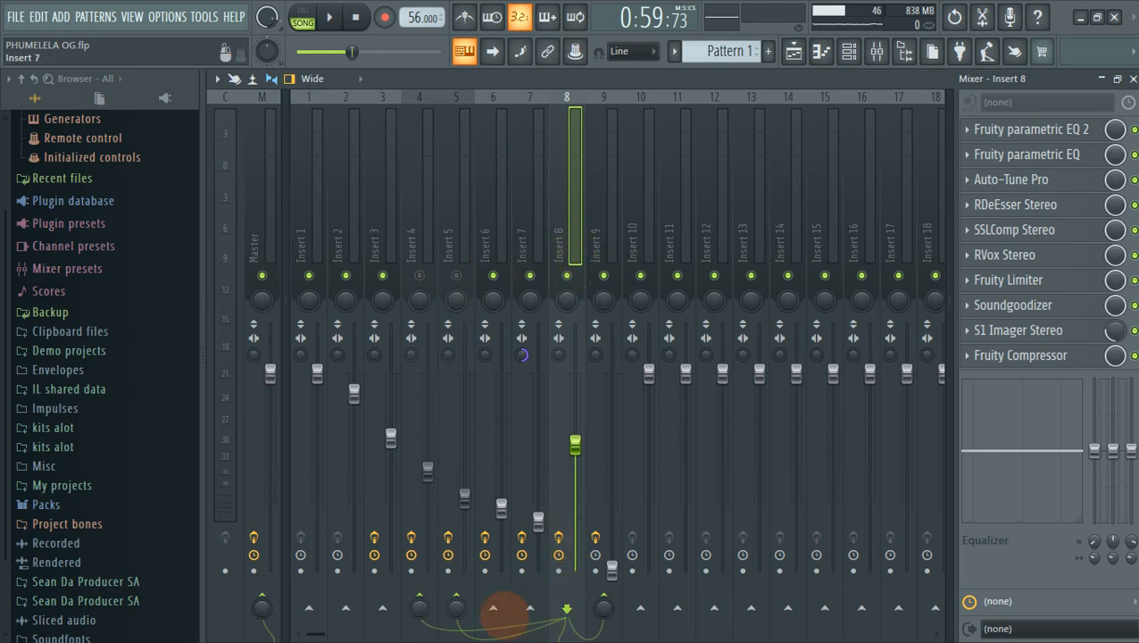
Unmute Inserts 4 and 5, audition the vocal with both sends, and mute the reverb on Insert 4 again.
left_click(465, 253)
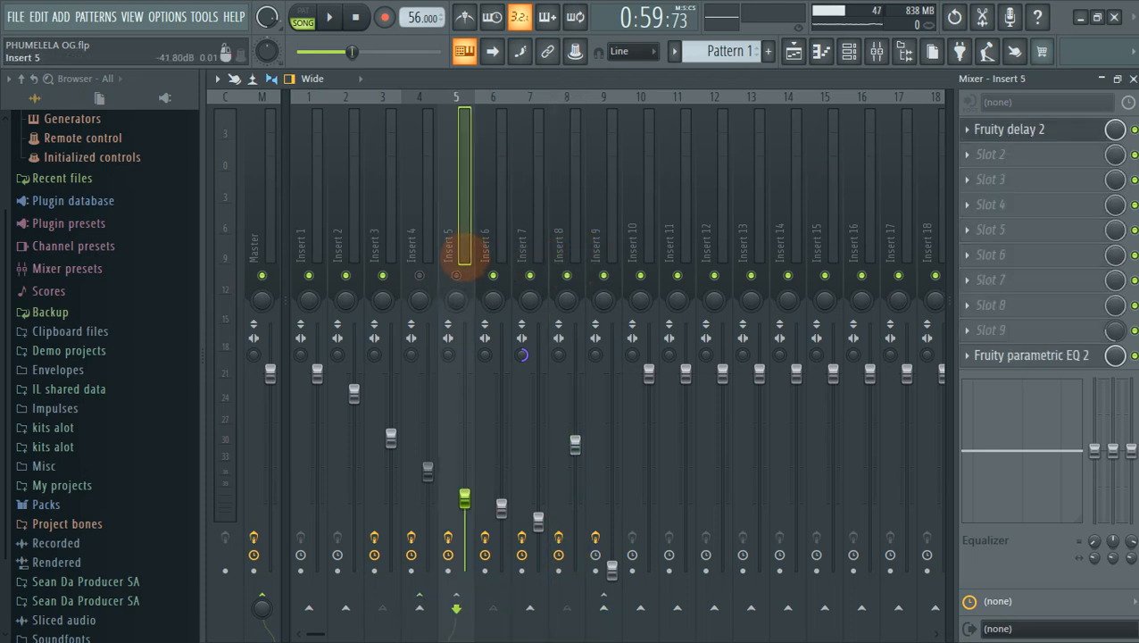
left_click(419, 275)
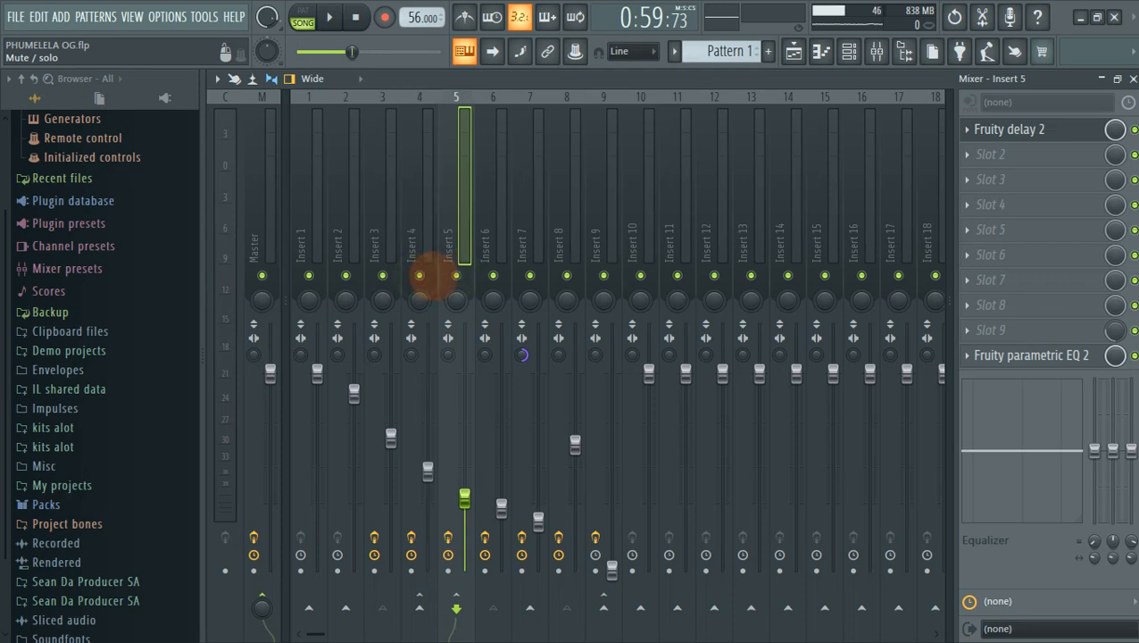
left_click(414, 243)
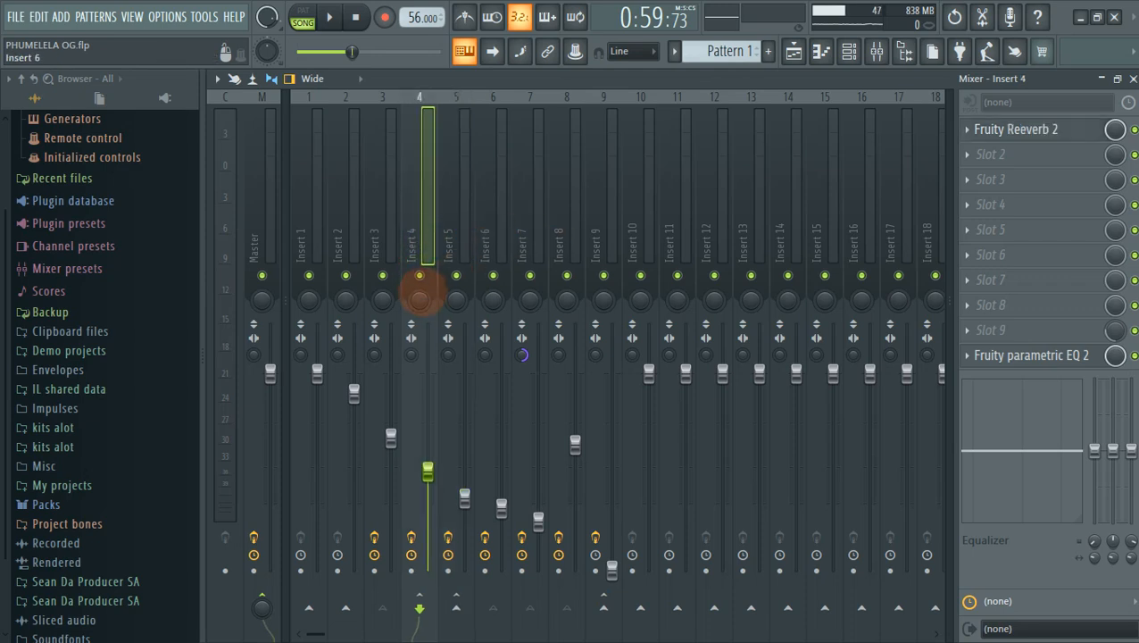
key("space")
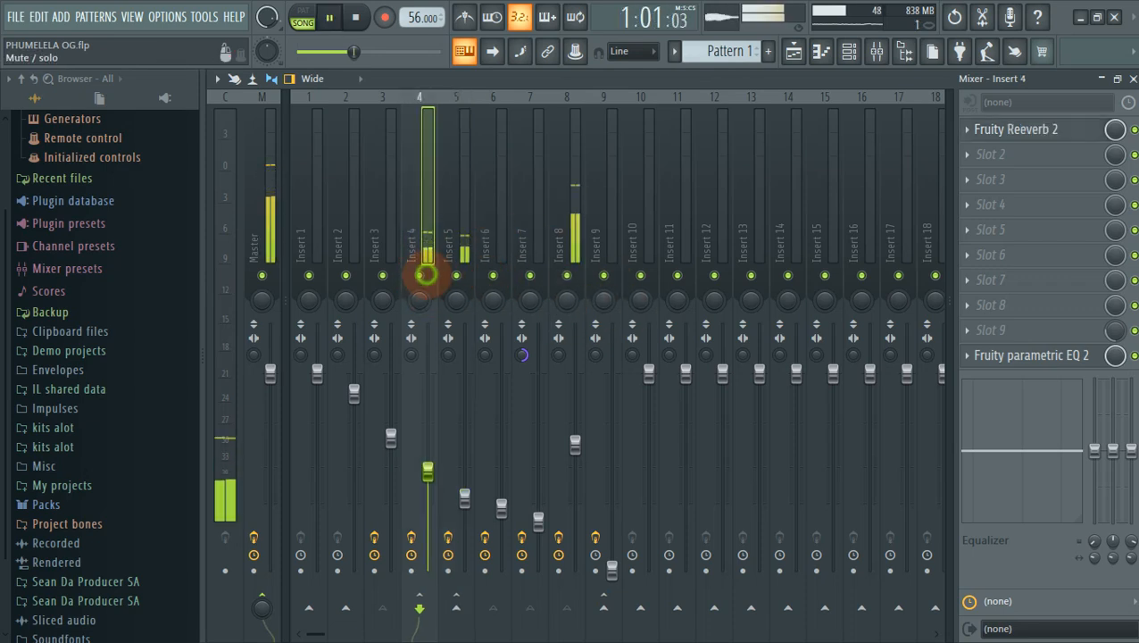
left_click(419, 275)
key("space")
Compare Insert 8 with the delay send on Insert 5, audition it and examine Fruity delay 2's settings.
left_click(570, 257)
left_click(465, 257)
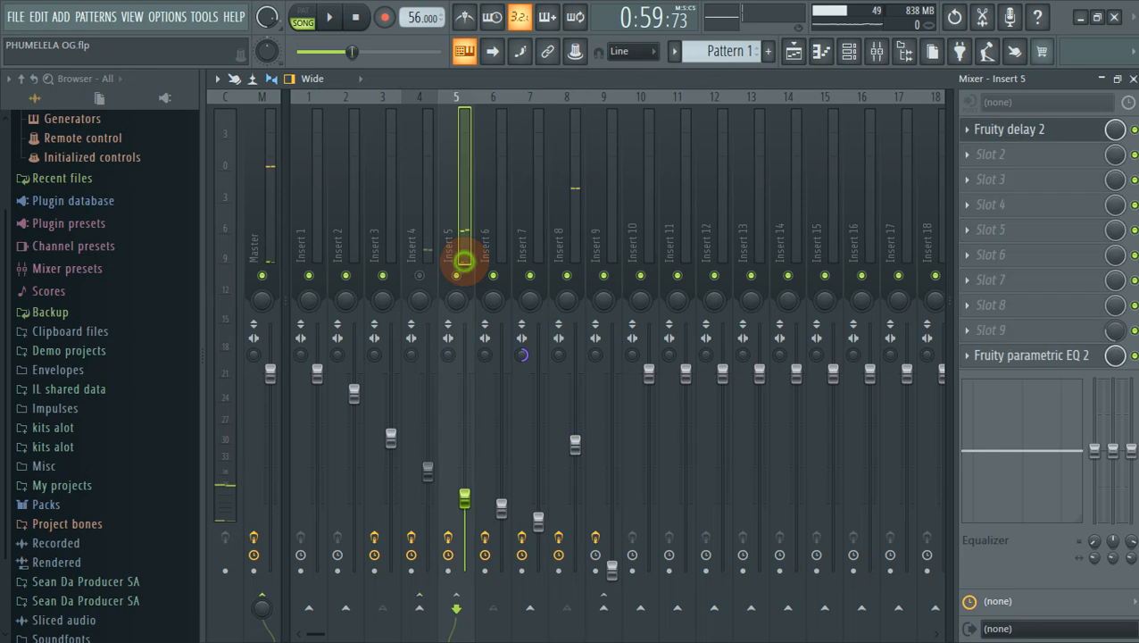
left_click(570, 254)
left_click(465, 255)
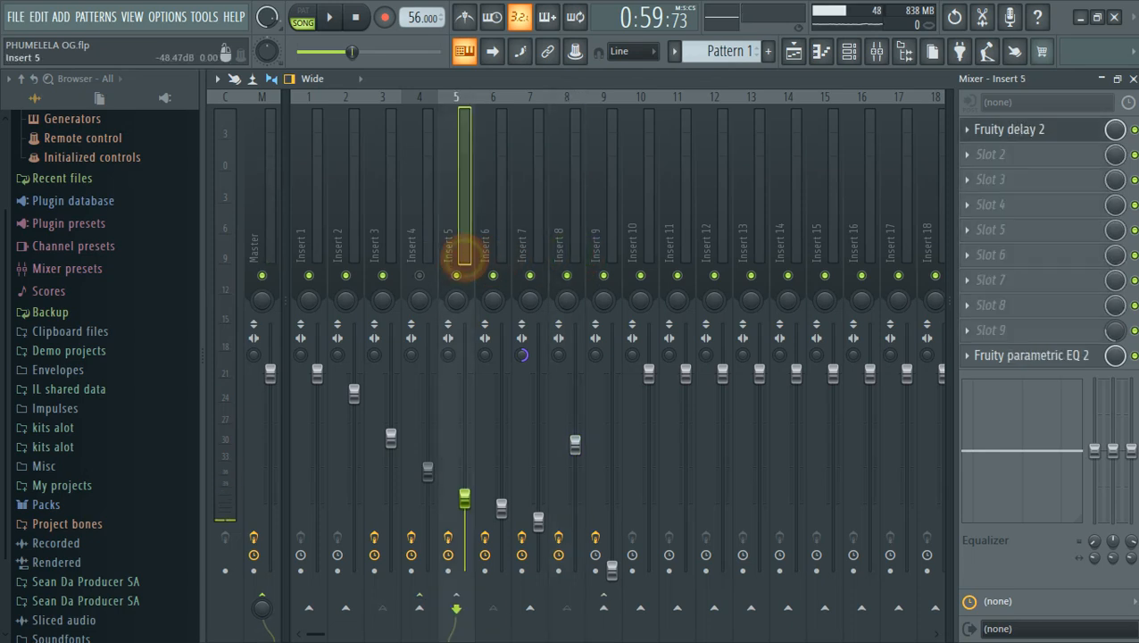
left_click(576, 256)
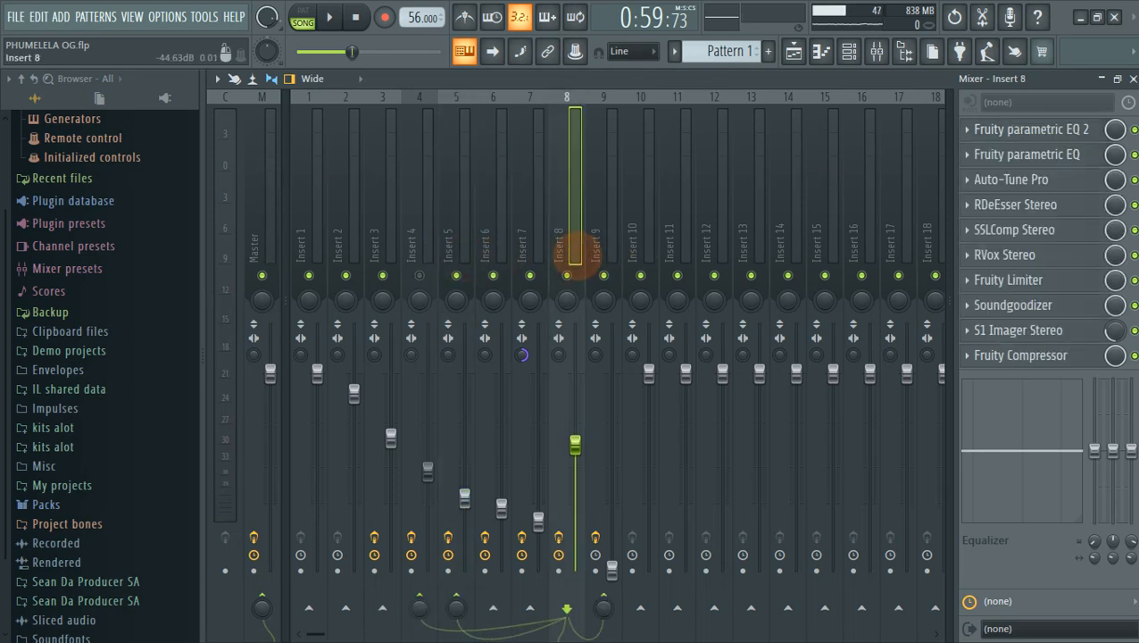
left_click(463, 255)
key("space")
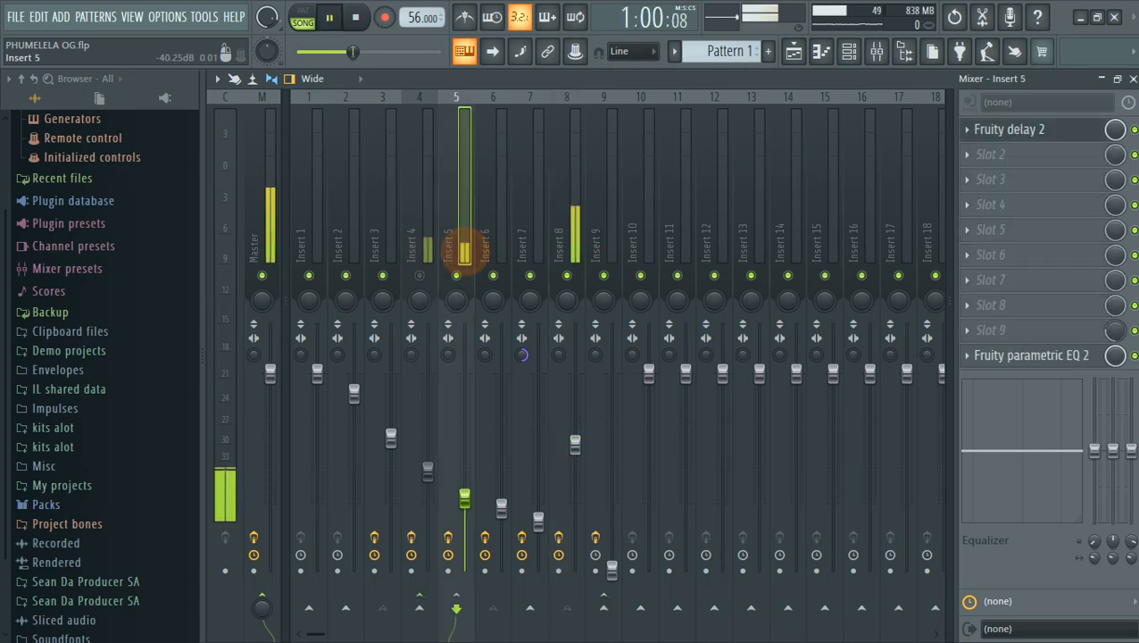
key("space")
left_click(1035, 129)
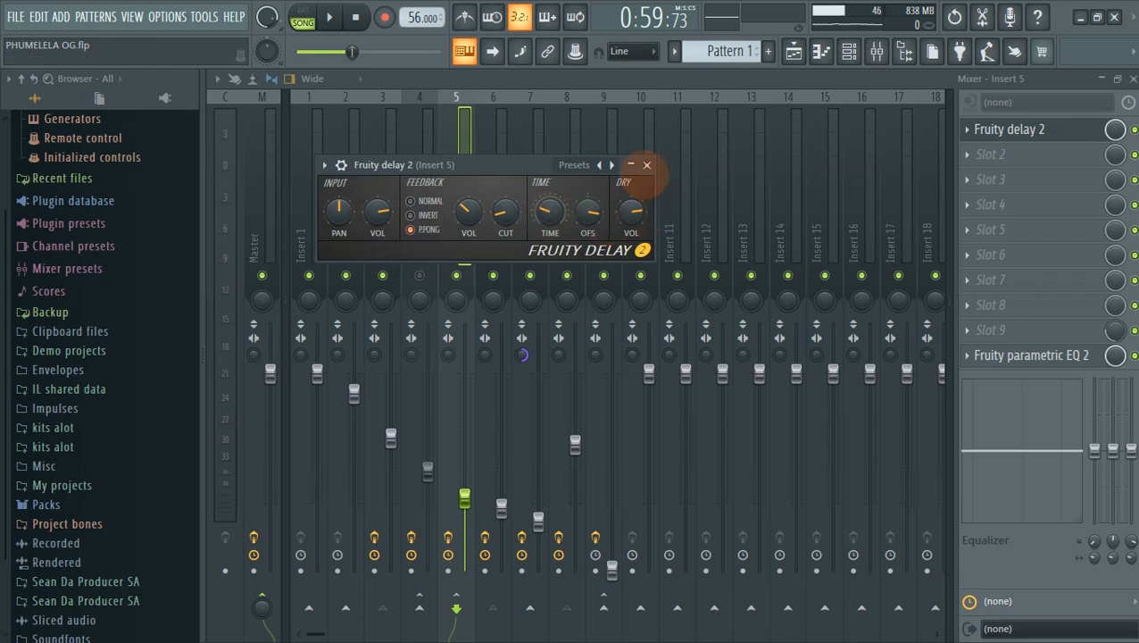
left_click(646, 167)
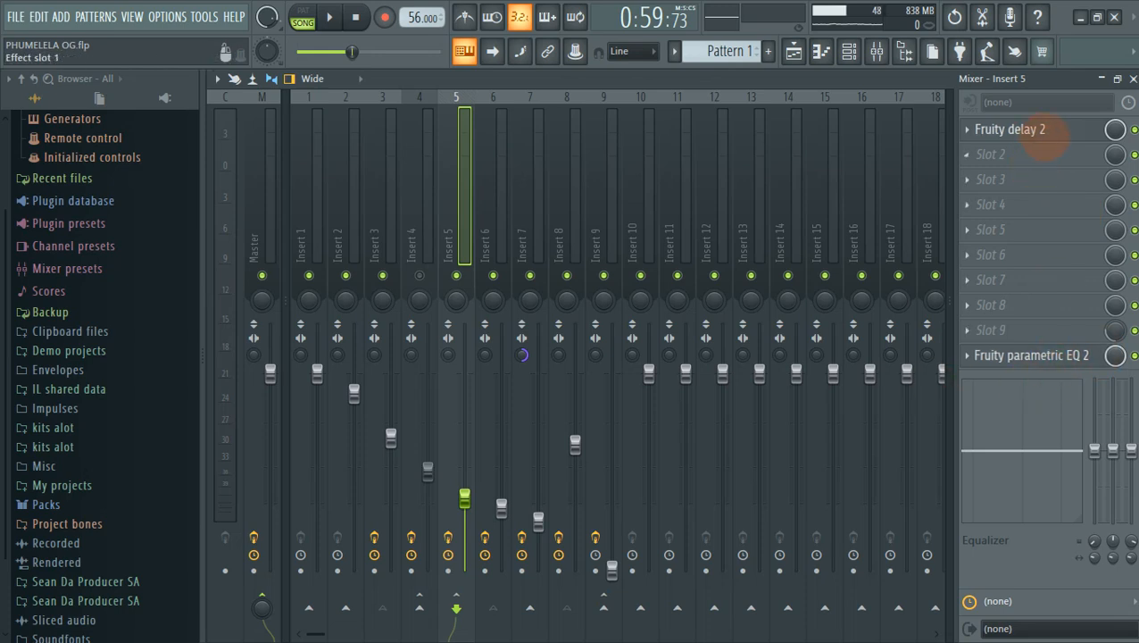
Bypass Fruity parametric EQ 2 on Insert 5 while auditioning the delay, and load the EQ's Radio preset.
key("space")
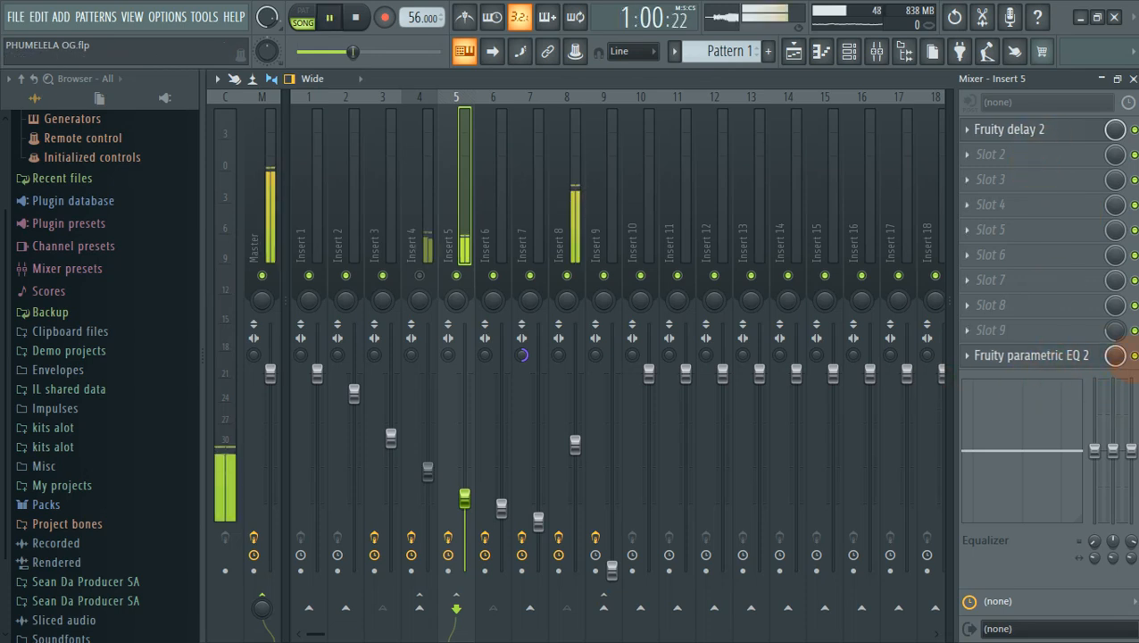
key("space")
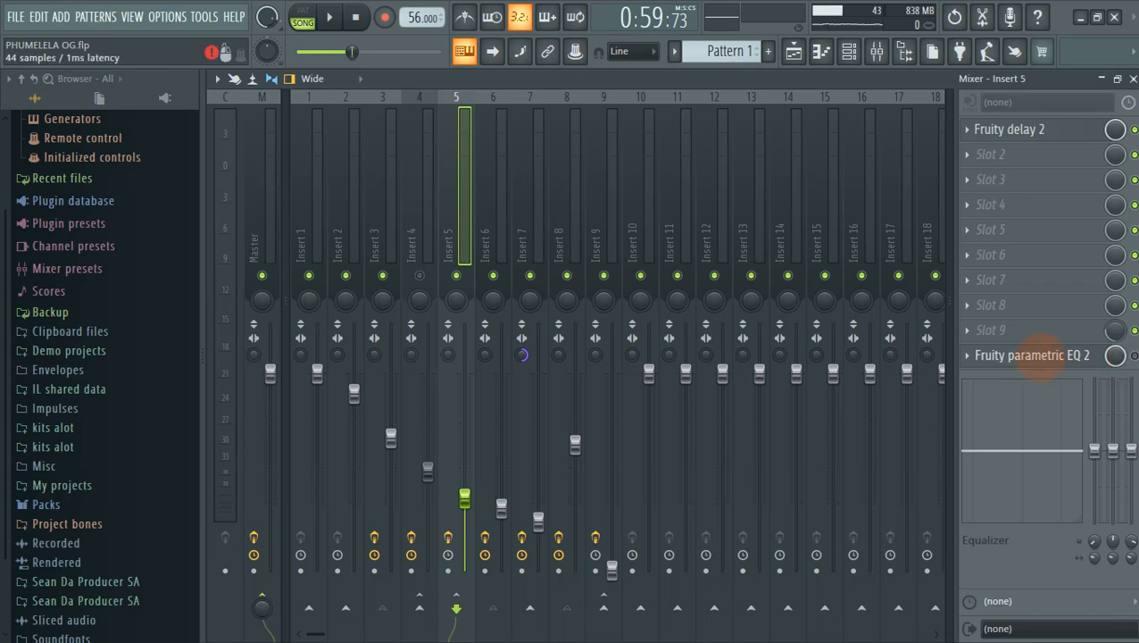
left_click(1036, 356)
left_click(781, 122)
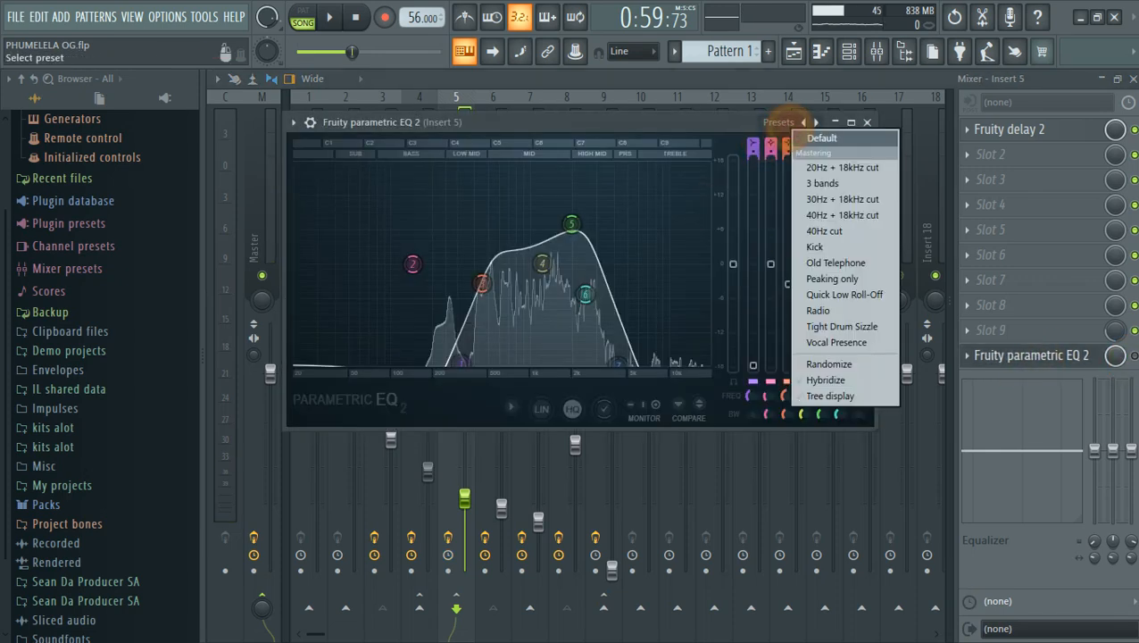
left_click(727, 128)
left_click(771, 125)
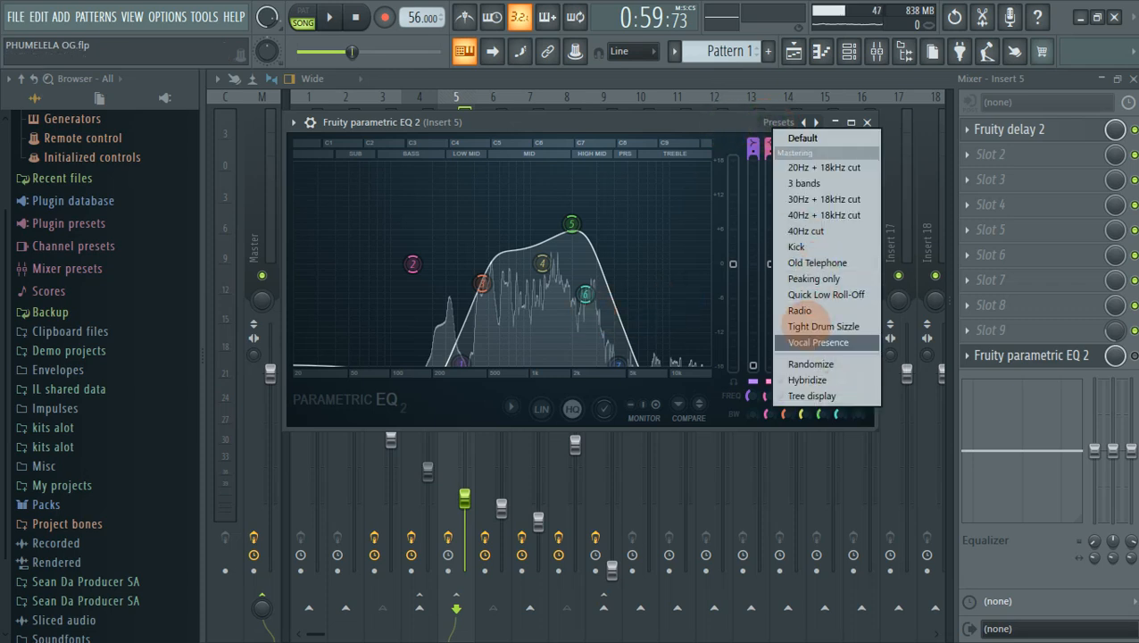
left_click(800, 311)
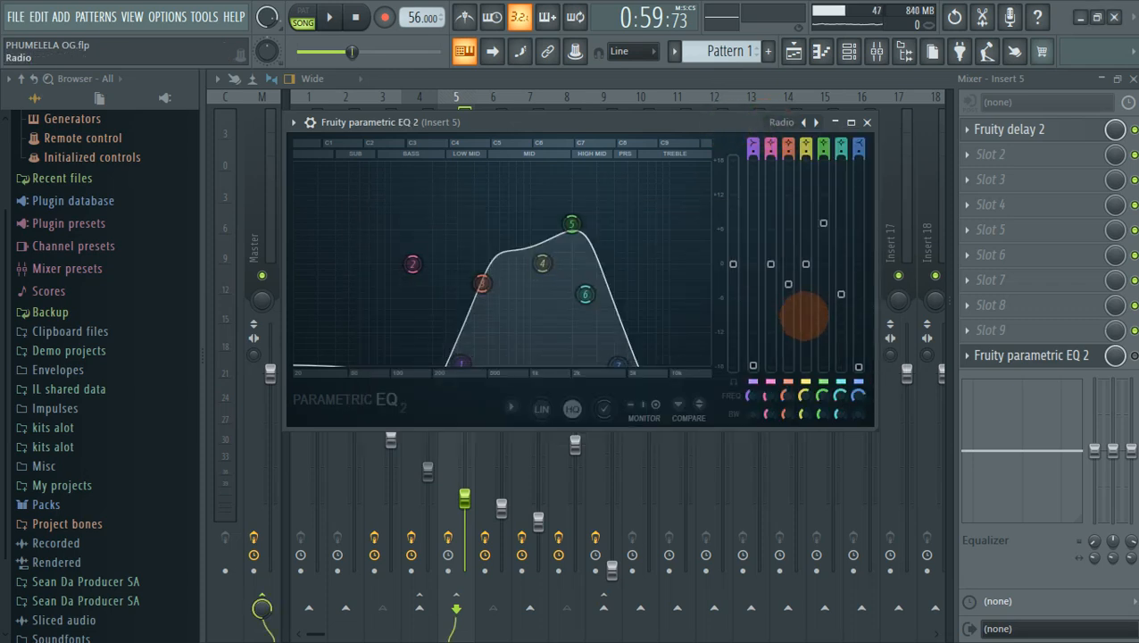
Re-enable Fruity parametric EQ 2 on Insert 5 during playback, close its editor and audition the filtered delay.
key("space")
left_click(1133, 356)
key("Escape")
key("space")
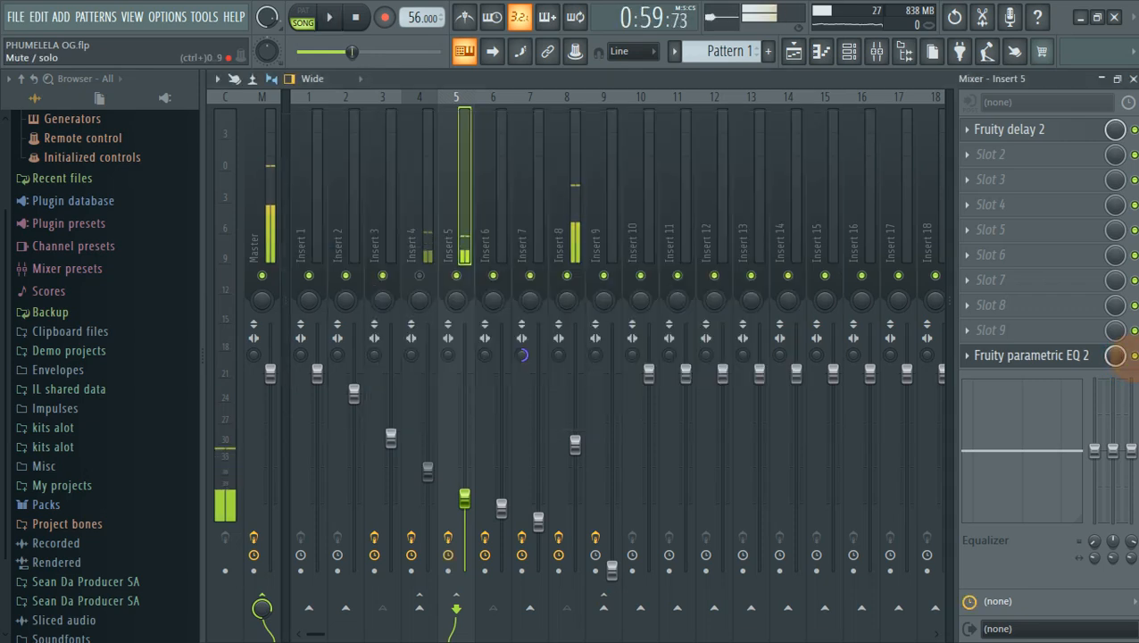
key("space")
key("space")
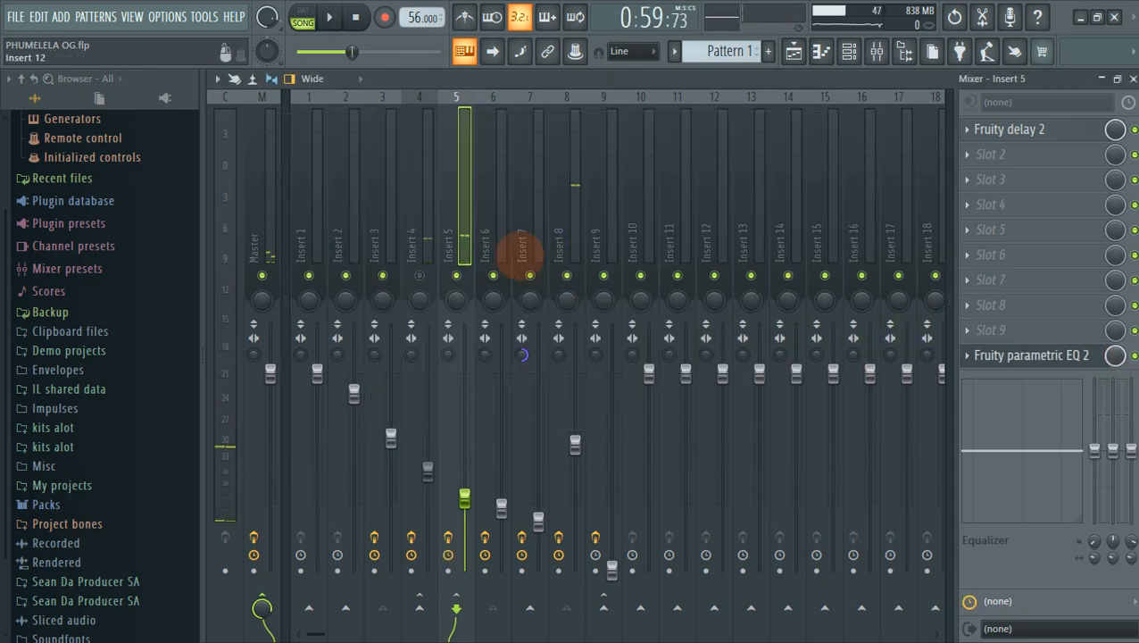
Unmute Insert 4 and open its Fruity Reeverb 2 editor.
left_click(421, 272)
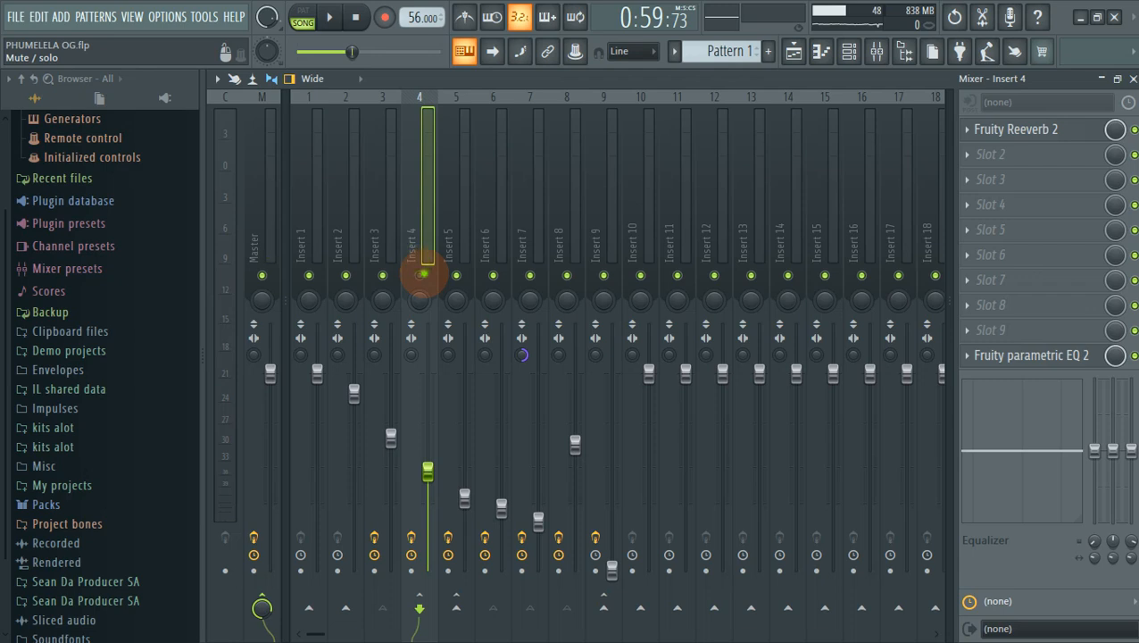
left_click(1057, 134)
left_click(1057, 134)
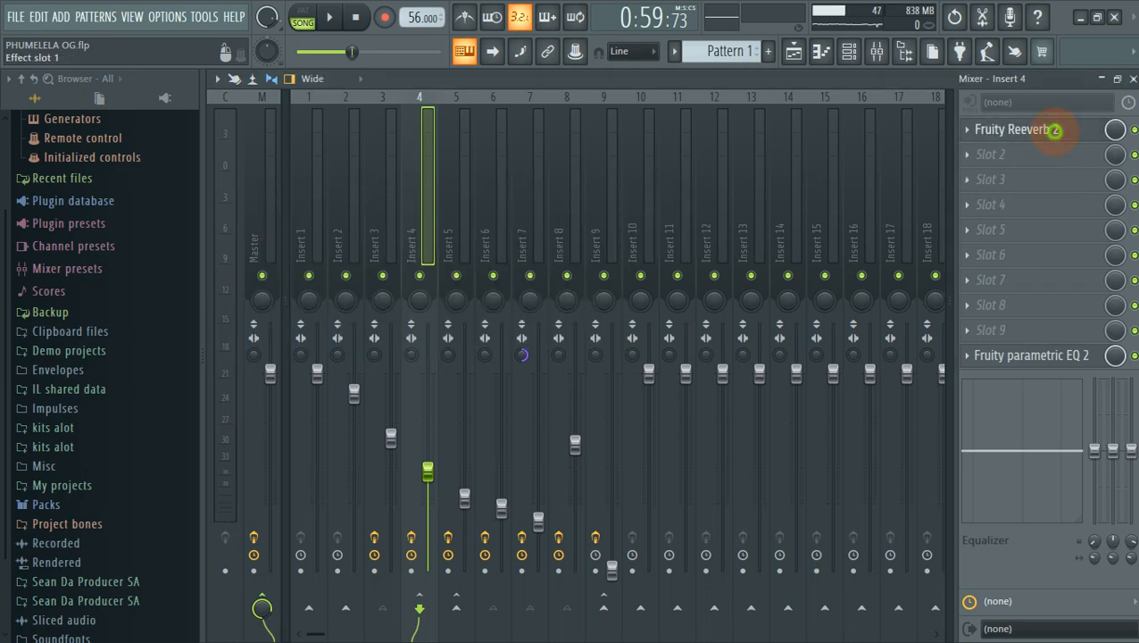
left_click(1053, 132)
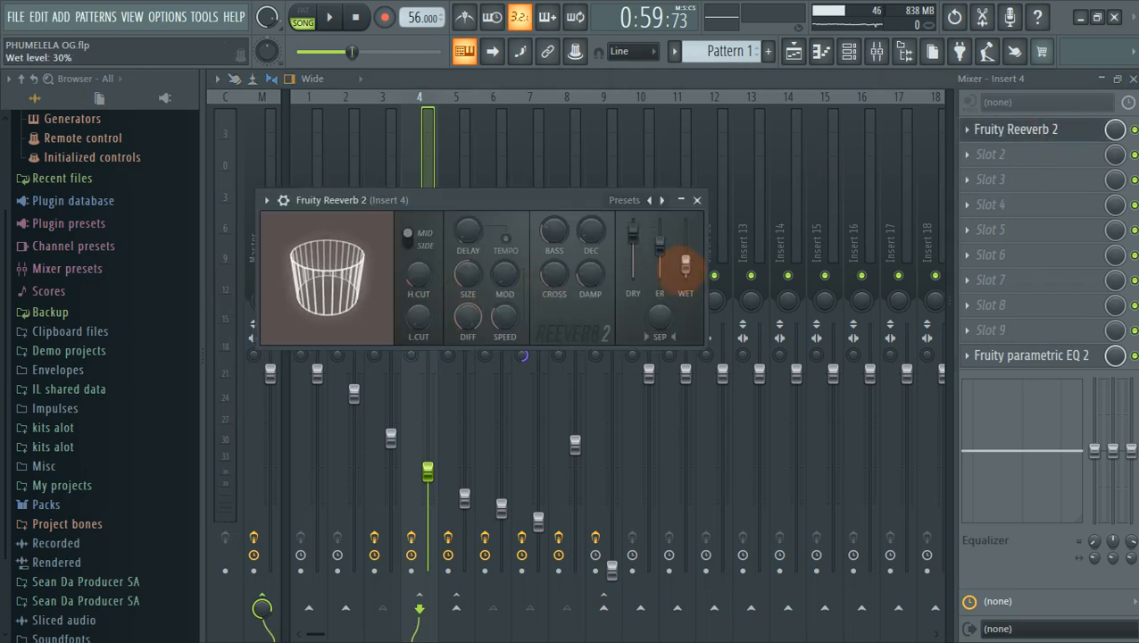
Examine Fruity Reeverb 2's wet level, room size and decay settings on Insert 4.
left_click_drag(681, 268, 685, 264)
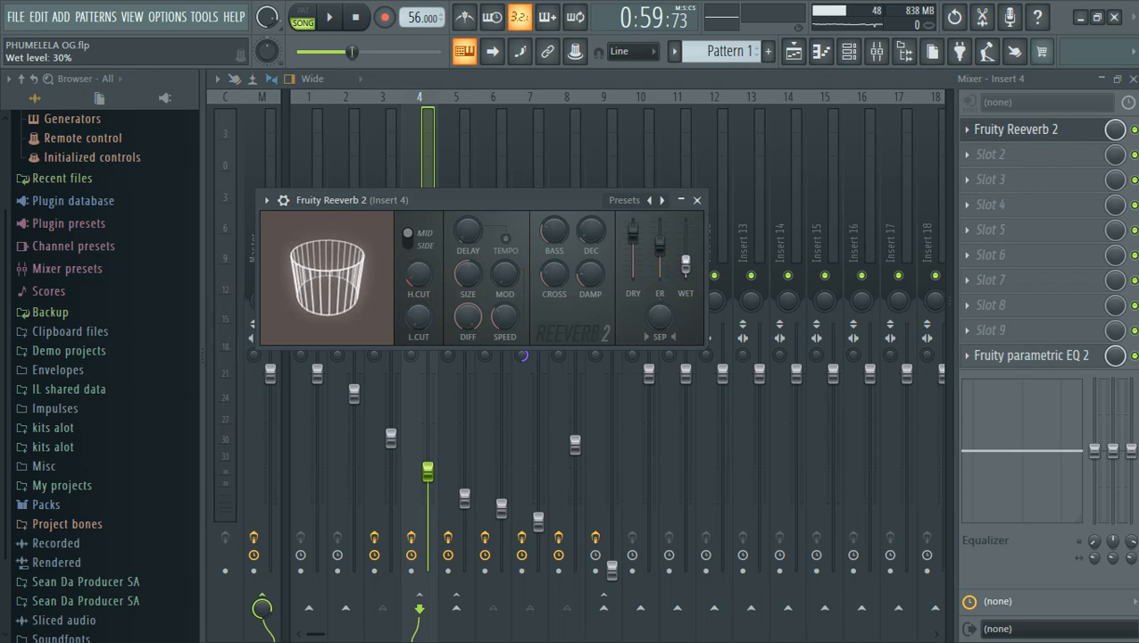
left_click(685, 263)
left_click_drag(468, 275, 468, 275)
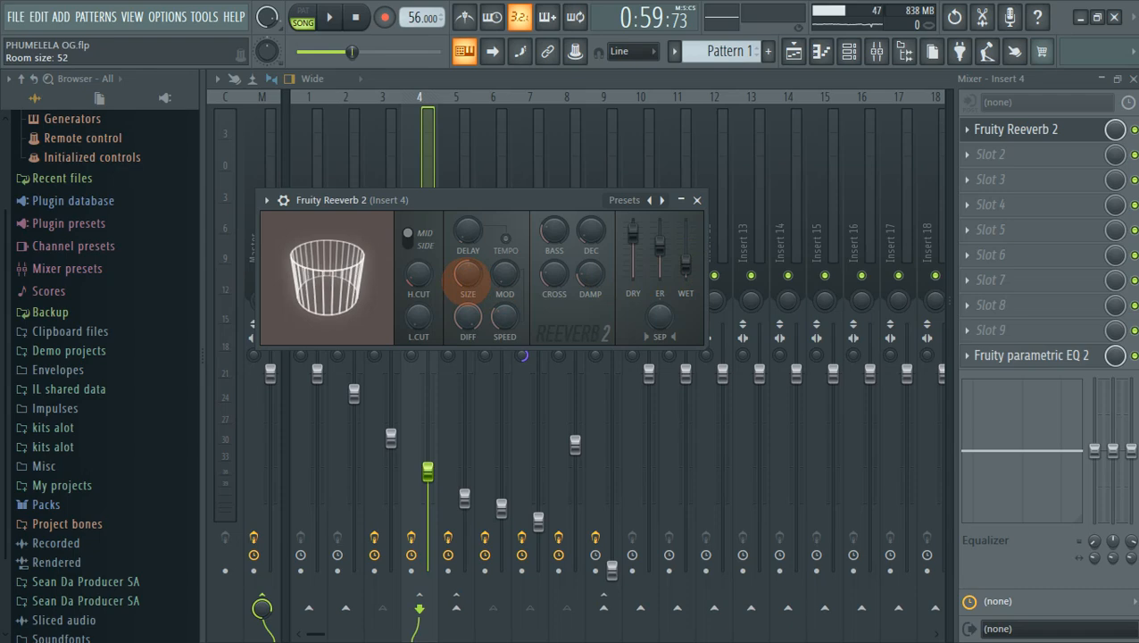
left_click(591, 230)
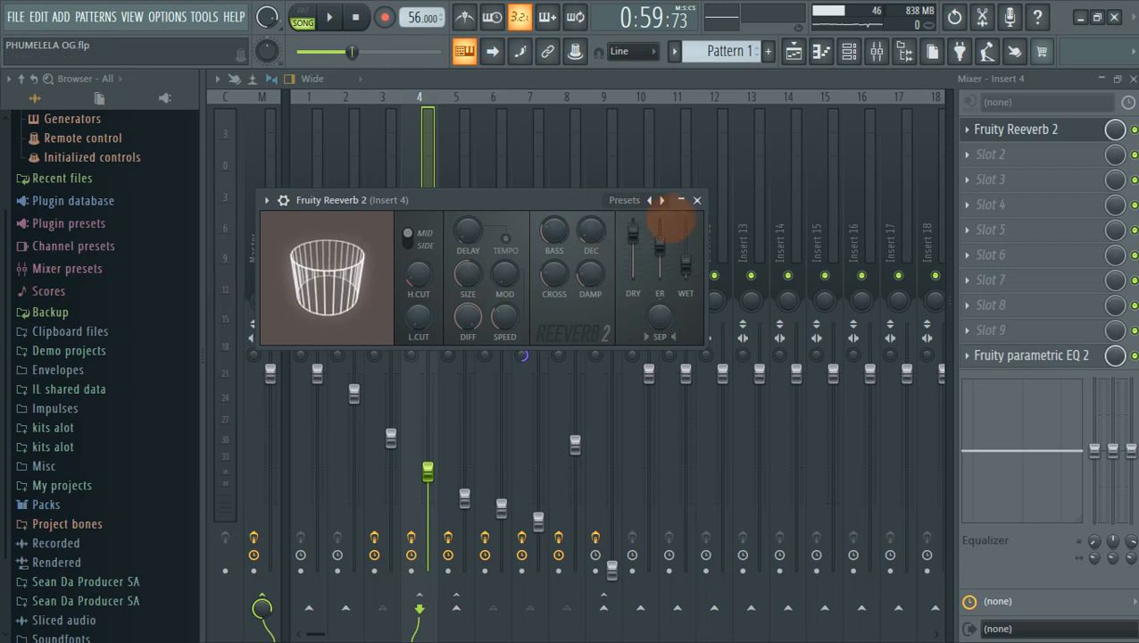
Examine Fruity parametric EQ 2's filter curve on Insert 4, close its editor and audition the vocal with the reverb send.
left_click(697, 200)
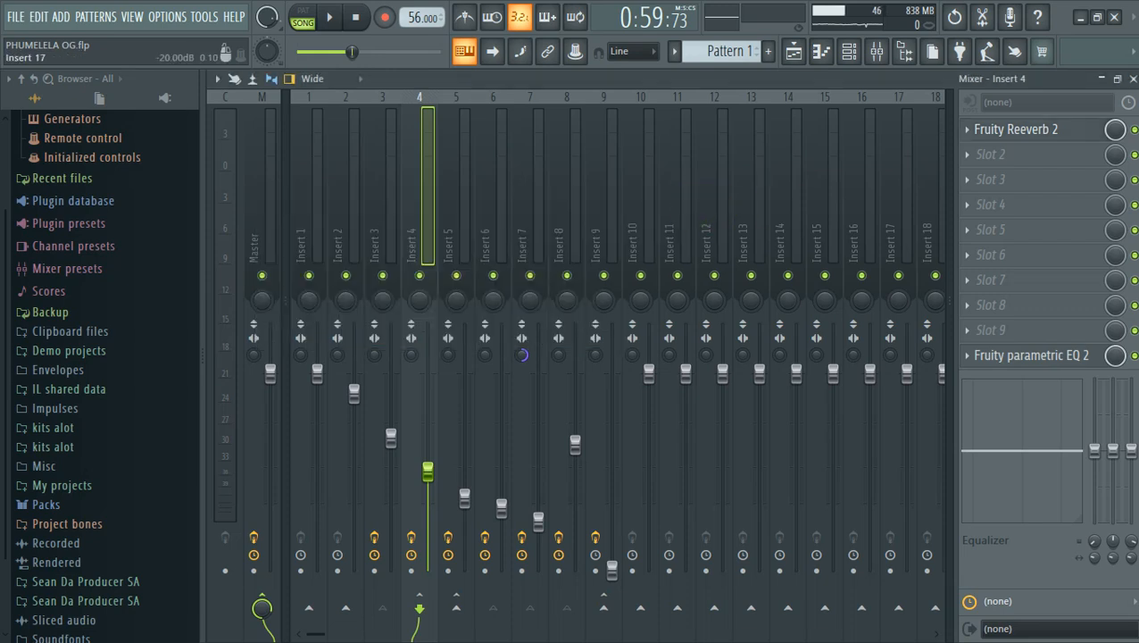
left_click(1074, 356)
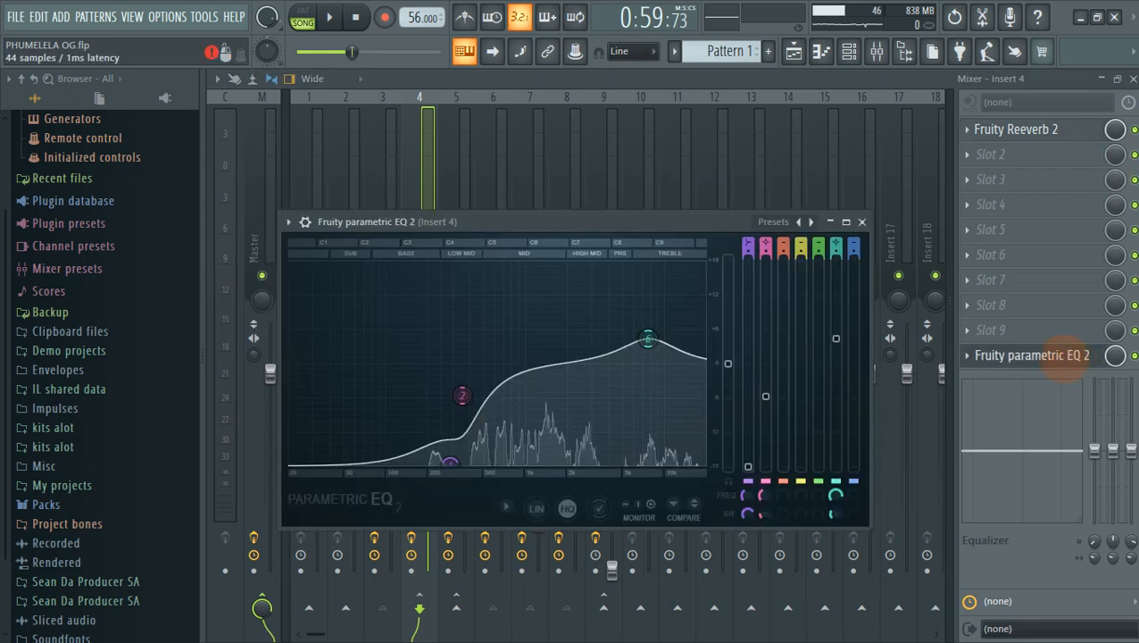
left_click_drag(547, 445, 450, 466)
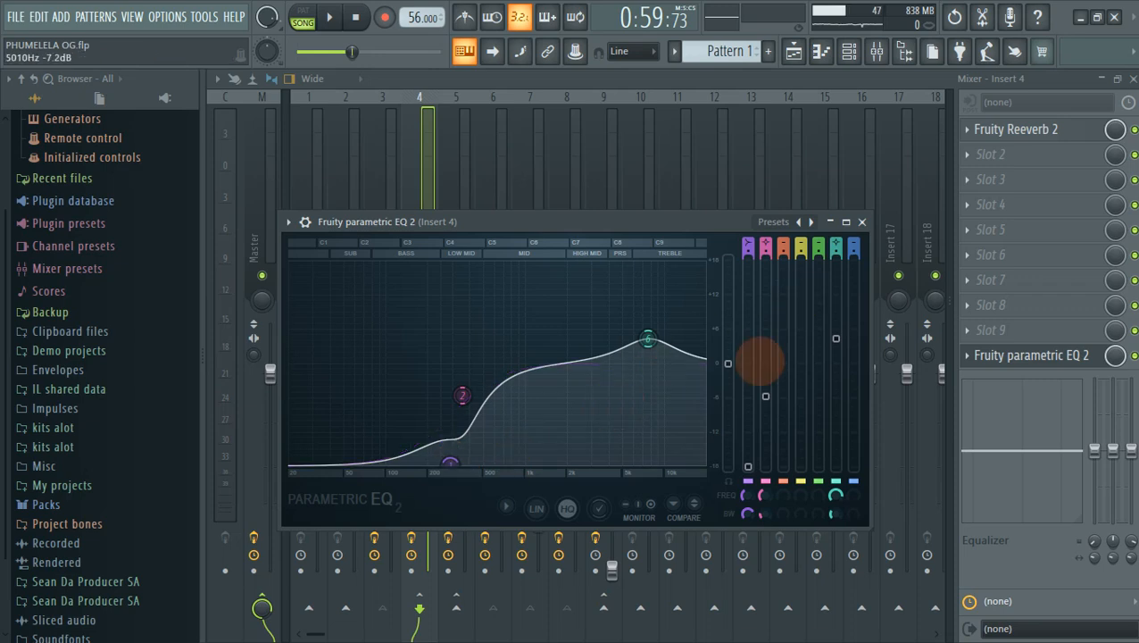
left_click(862, 223)
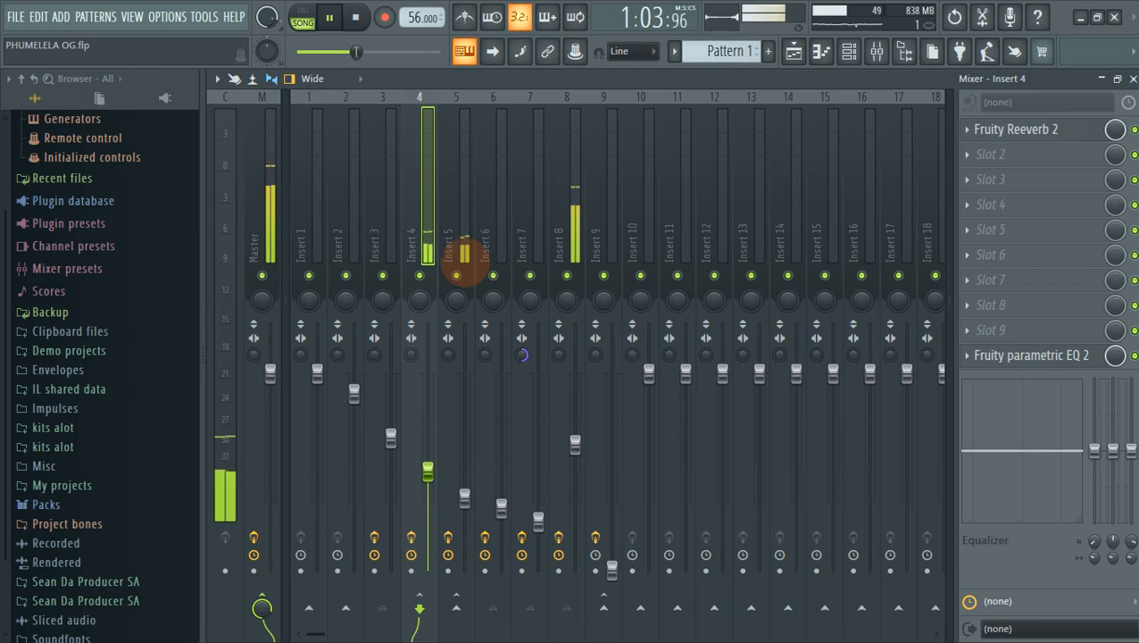
key("space")
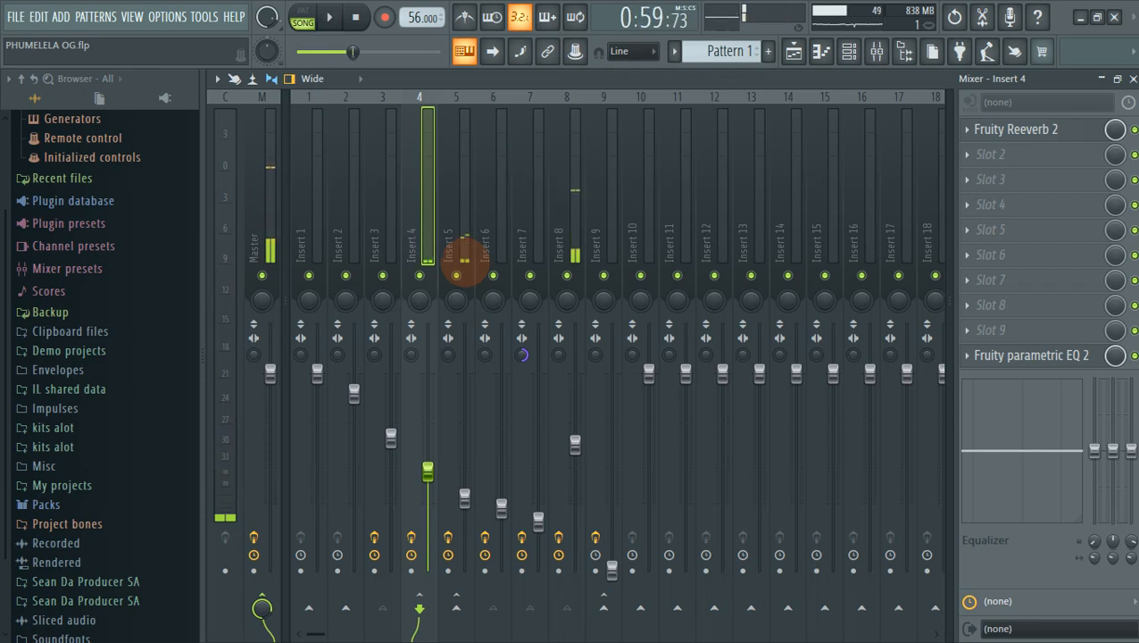
Check Insert 8's send routing, and examine the Fruity delay 2 editor on Insert 9.
left_click(573, 240)
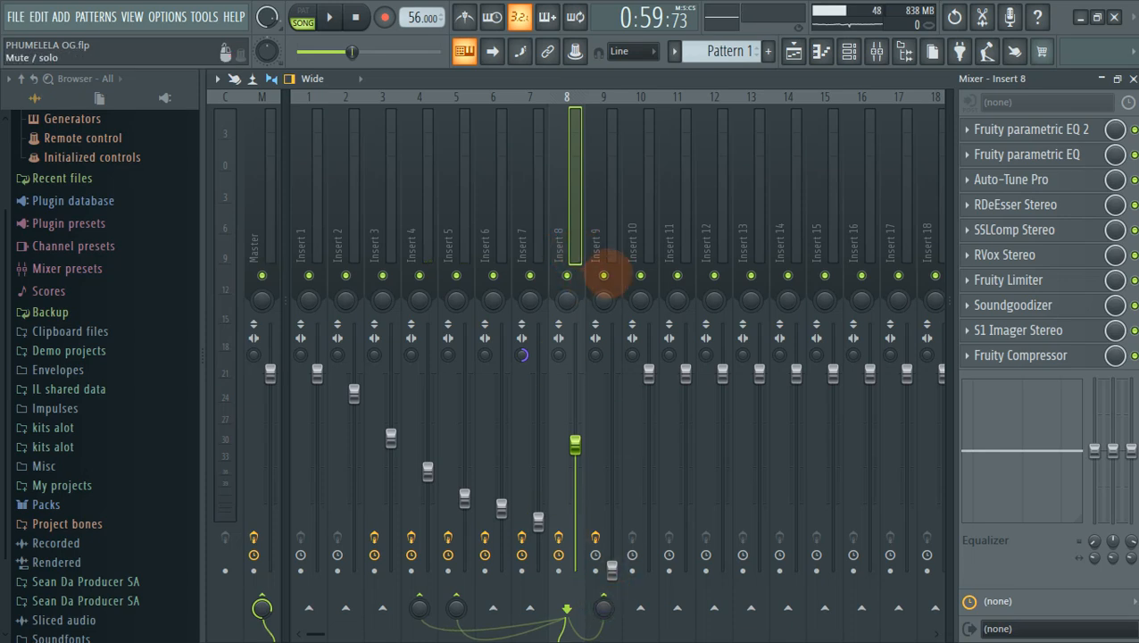
left_click(610, 244)
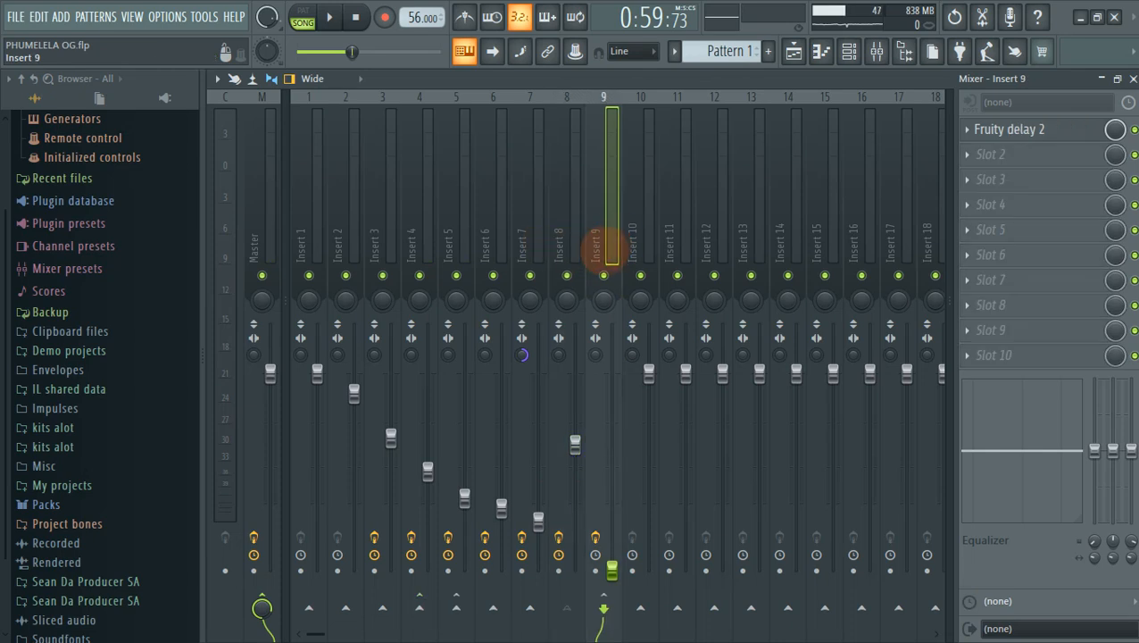
left_click(1052, 131)
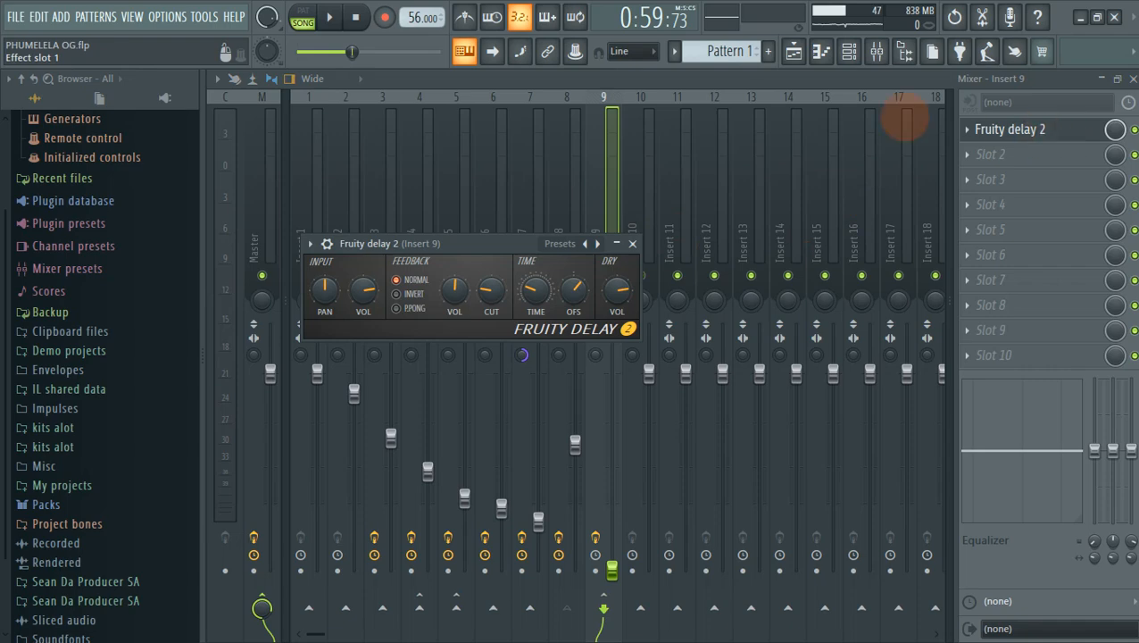
left_click(794, 51)
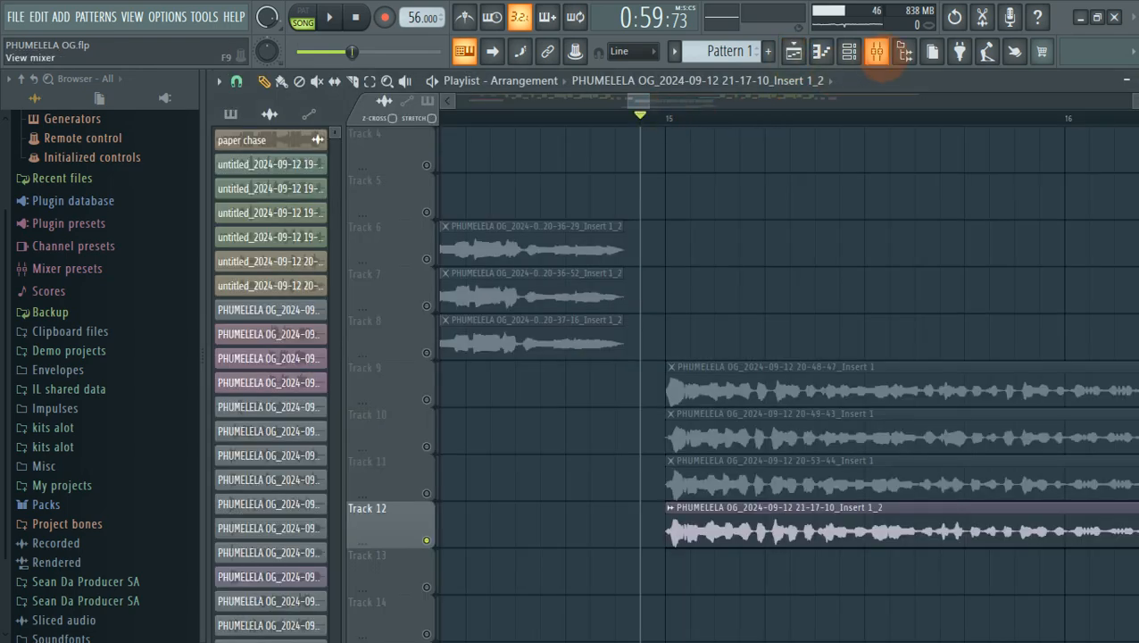
left_click(877, 51)
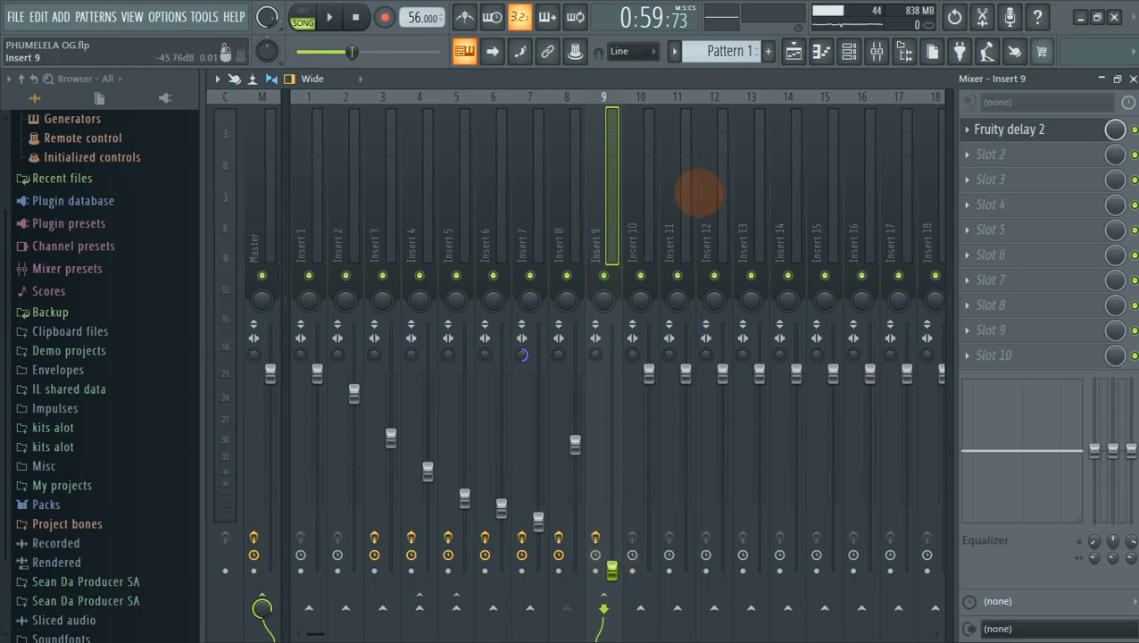
Unsolo Track 12 to reactivate all playlist tracks, and mute the paper chase beat on Track 1.
left_click(794, 51)
left_click_drag(650, 103, 846, 130)
scroll(708, 255, "up", 3)
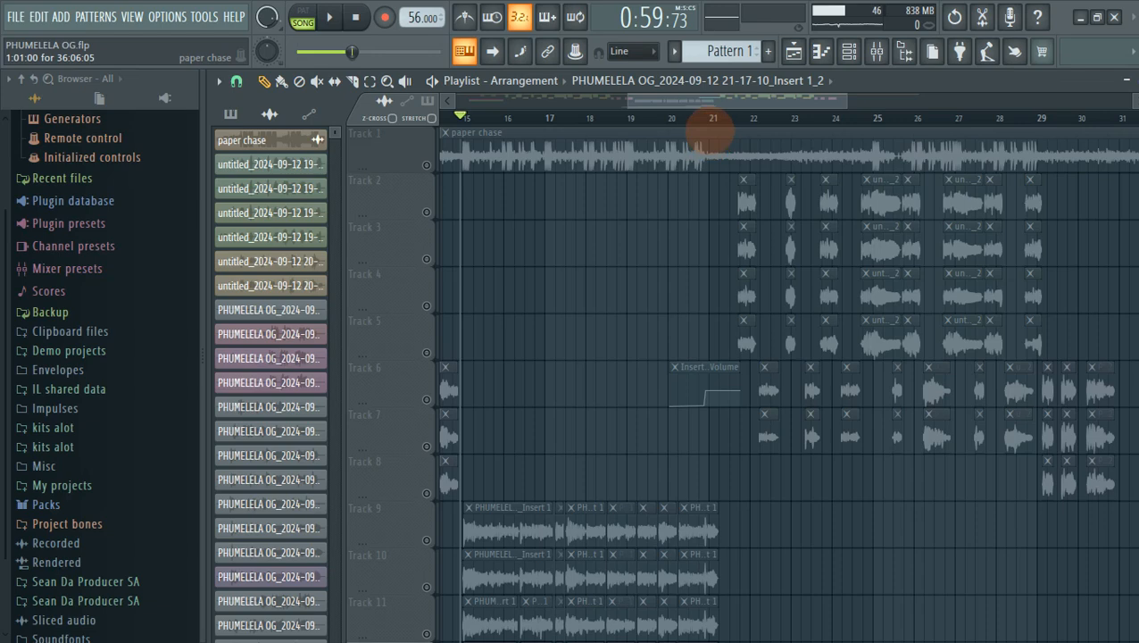
left_click(710, 117)
right_click(428, 400)
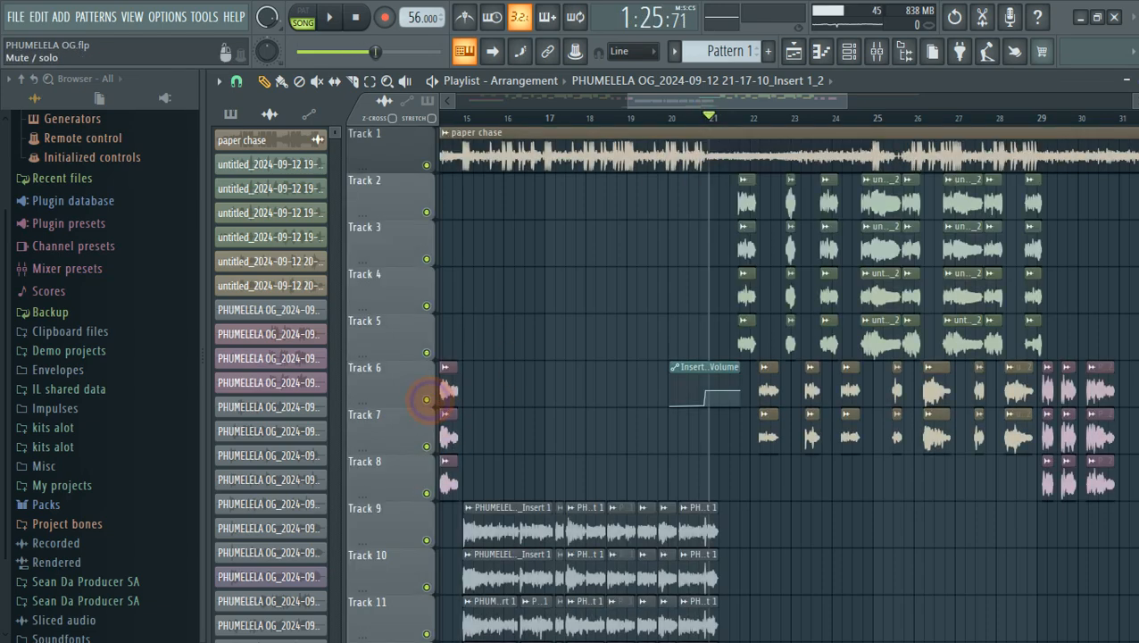
left_click(426, 165)
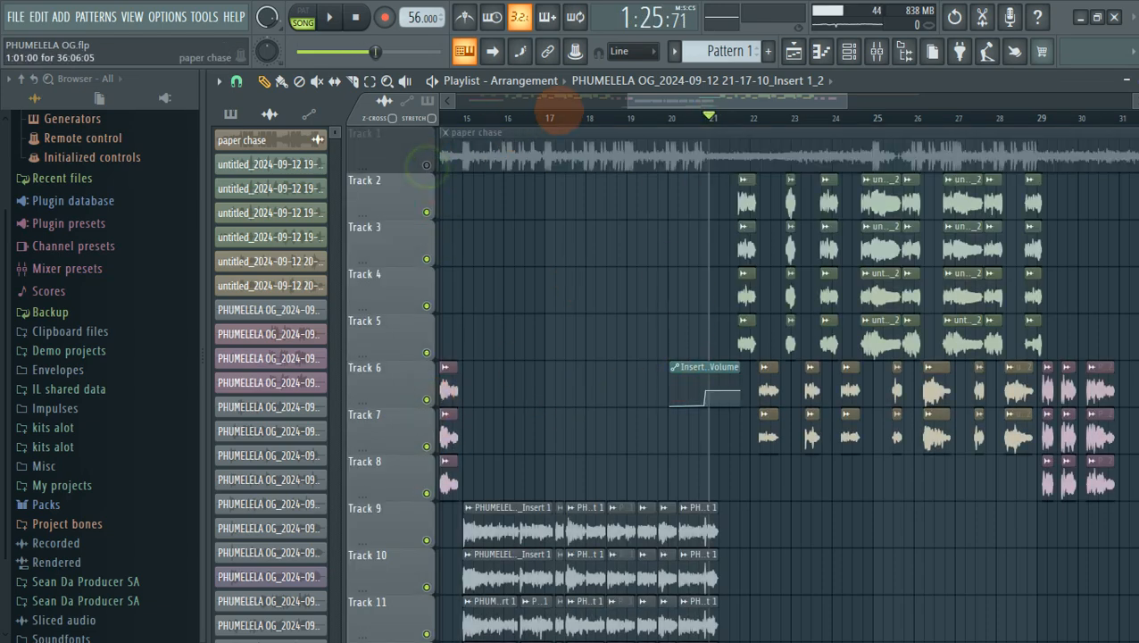
Play the vocals from just before bar 18 through the Insert 9 volume automation clip on Track 6.
left_click(577, 114)
key("space")
scroll(670, 330, "down", 3)
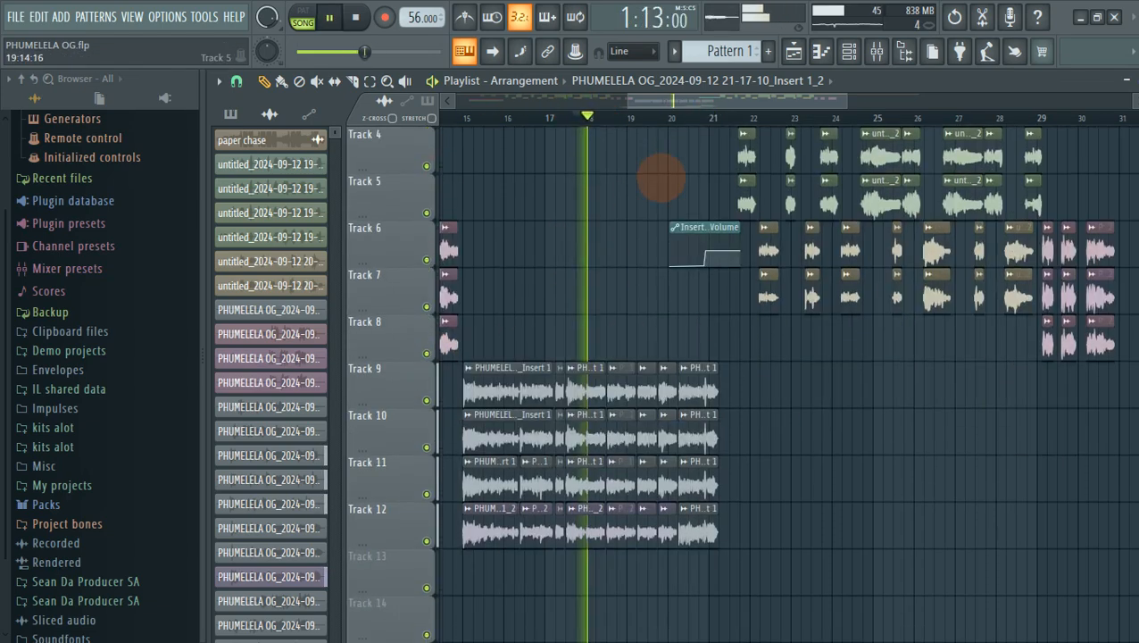
scroll(670, 125, "down", 2)
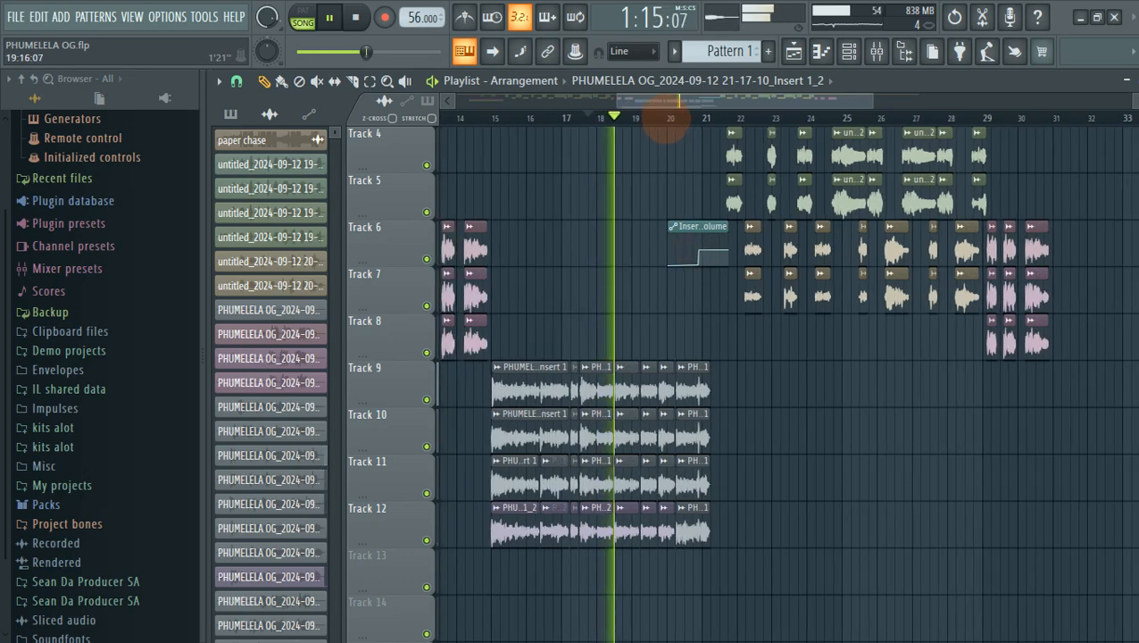
left_click_drag(619, 102, 407, 102)
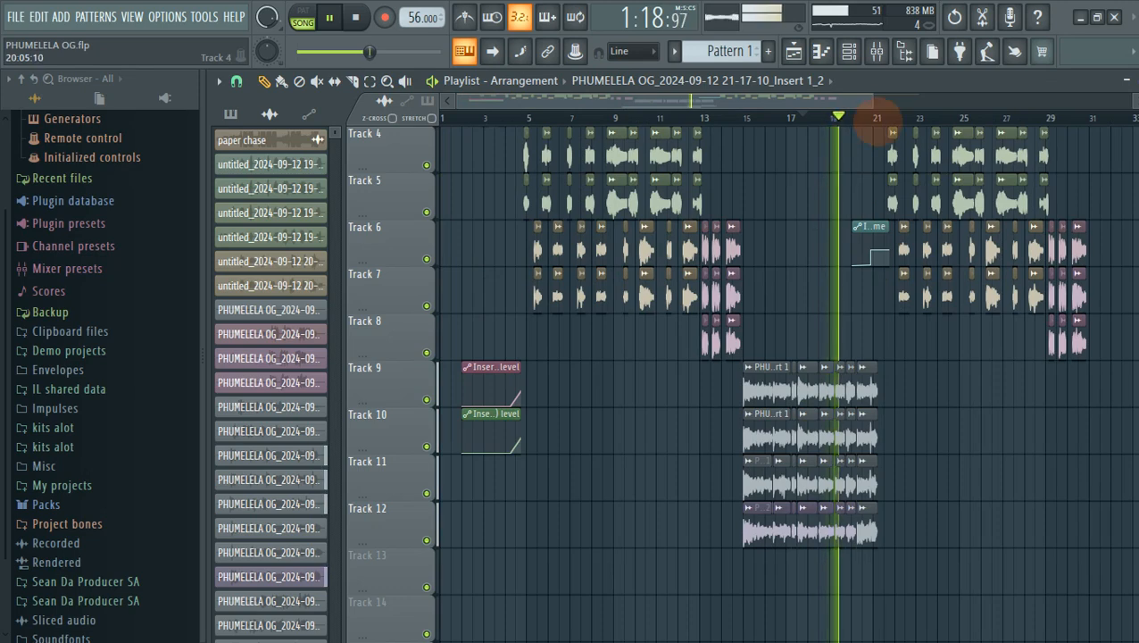
scroll(878, 120, "up", 6)
scroll(878, 119, "up", 1)
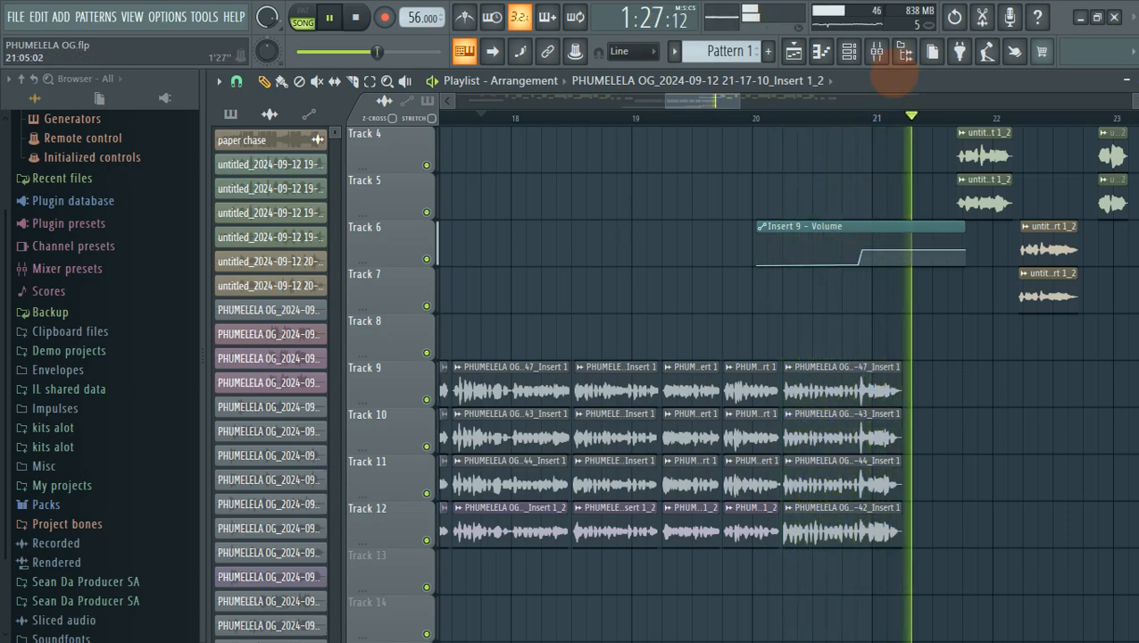
Check Insert 9's automated fader in the mixer during playback, stop, and inspect its Fruity delay 2 time settings.
left_click(877, 51)
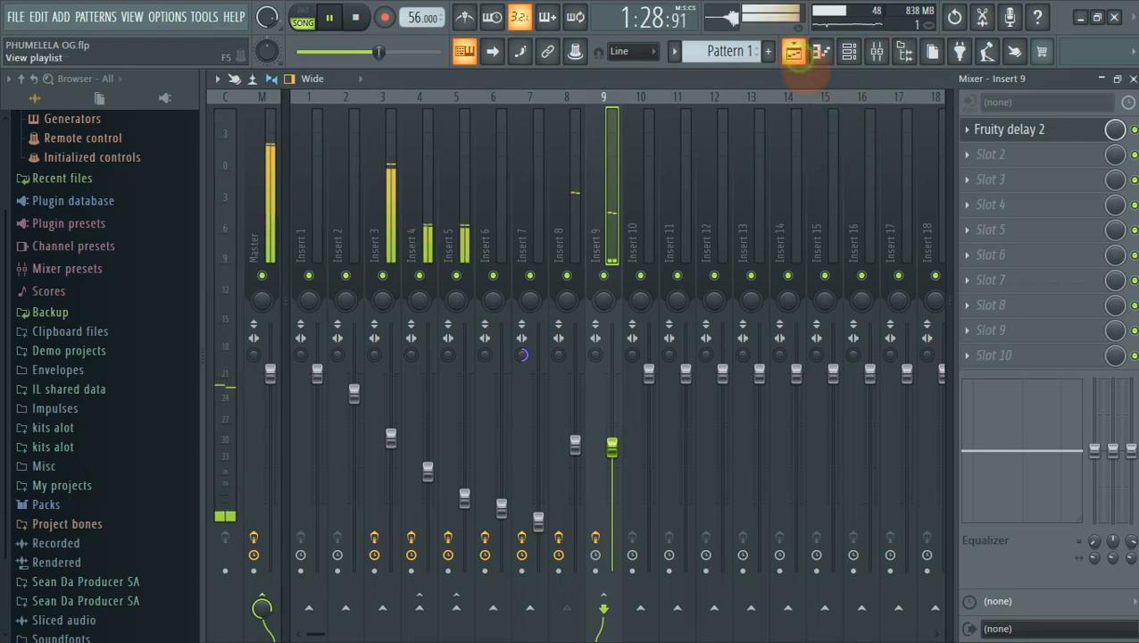
left_click(794, 51)
left_click(877, 50)
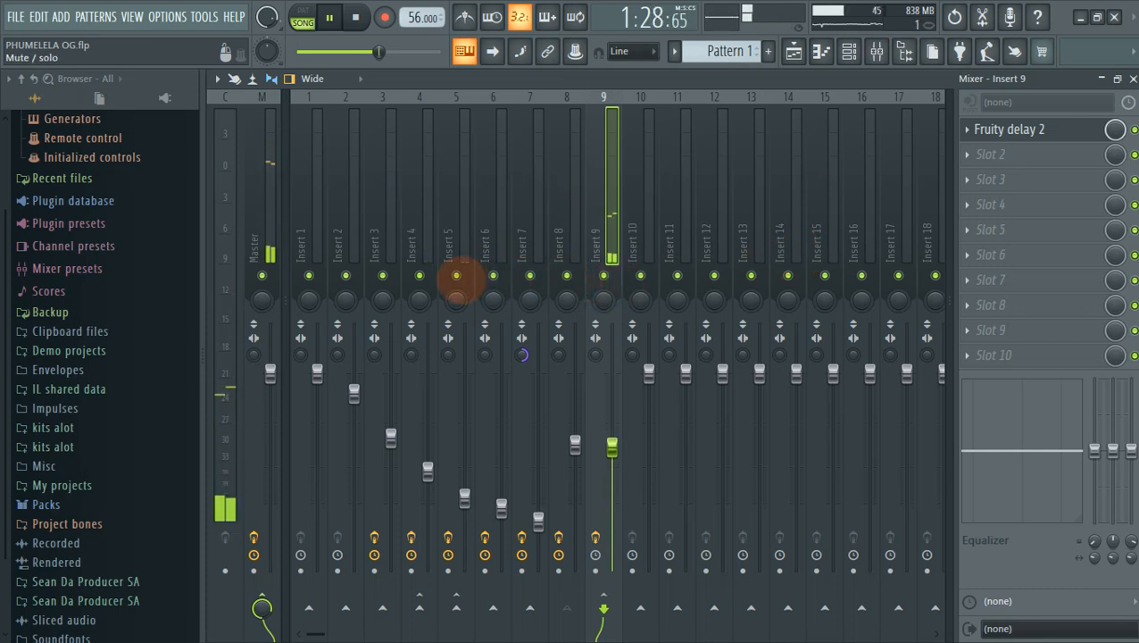
key("space")
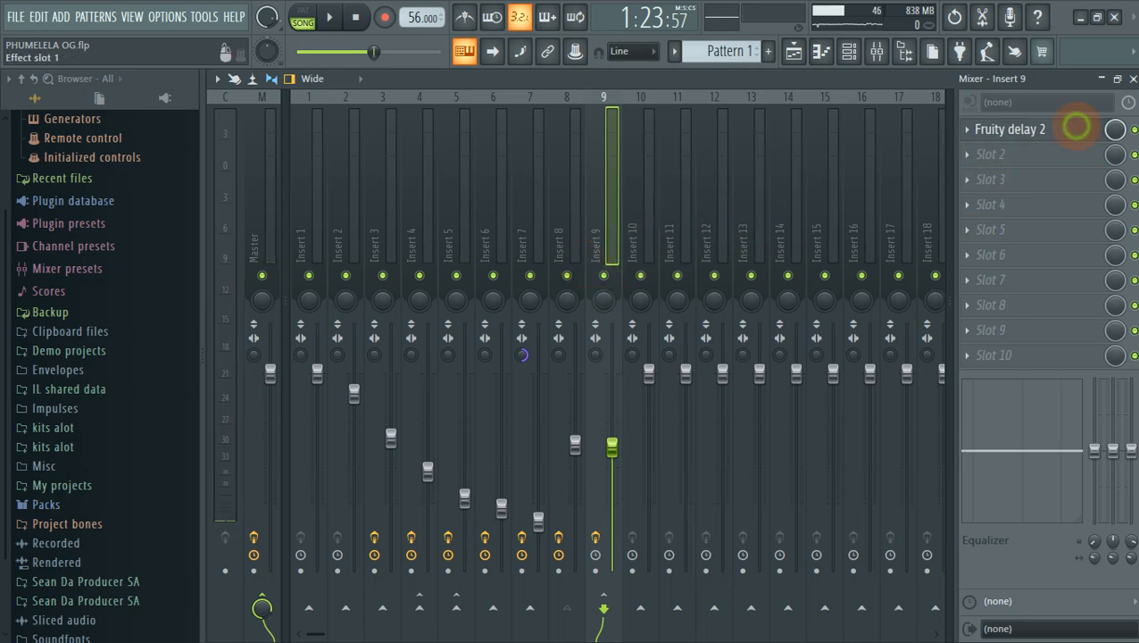
left_click(1076, 127)
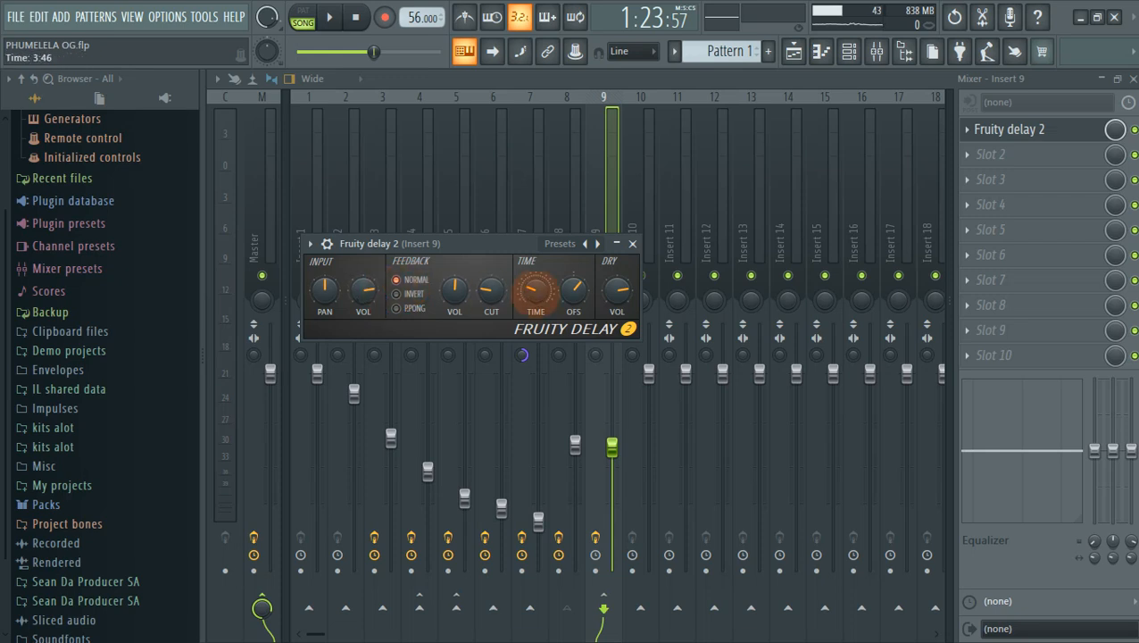
left_click(631, 243)
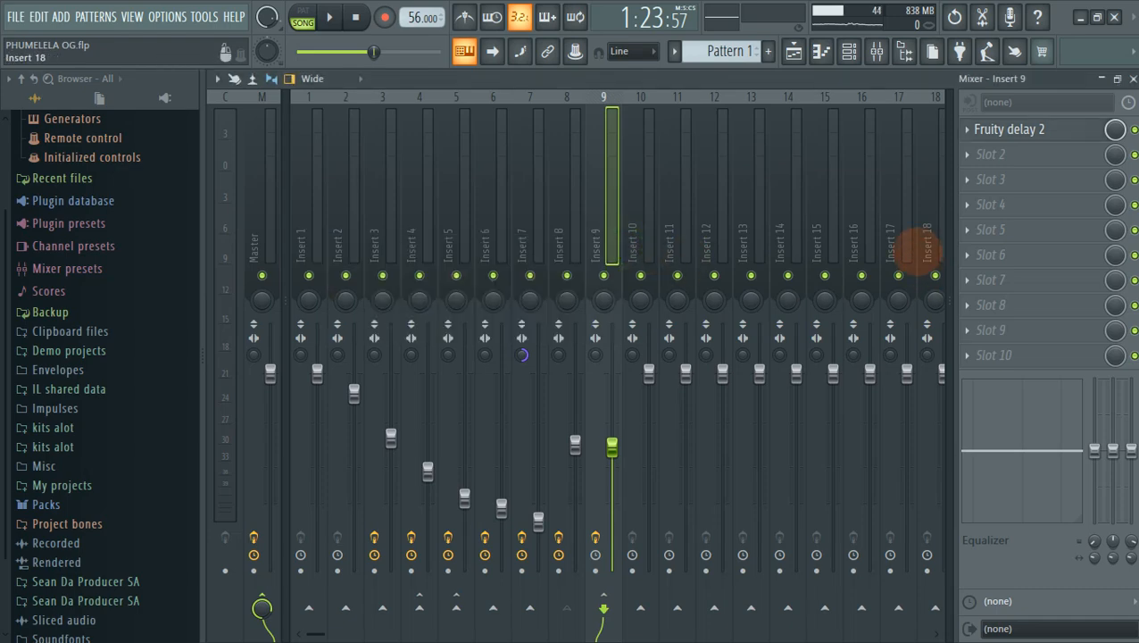
Review the Insert 9 volume automation clip in the playlist, and briefly play the vocals from about bar 15.
left_click(792, 51)
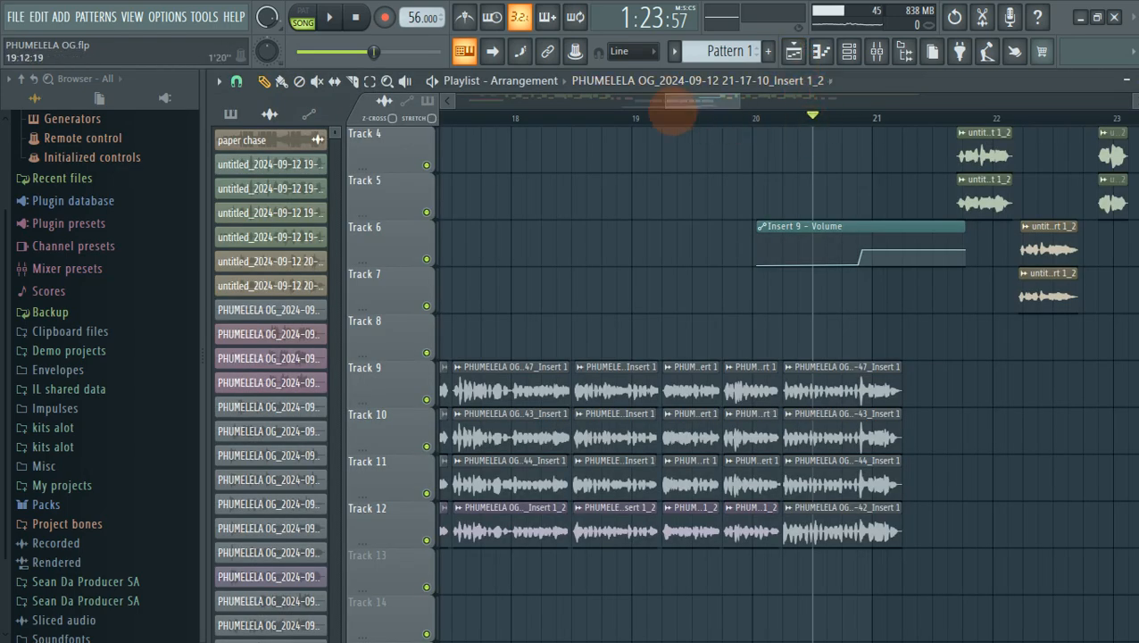
left_click_drag(664, 102, 655, 101)
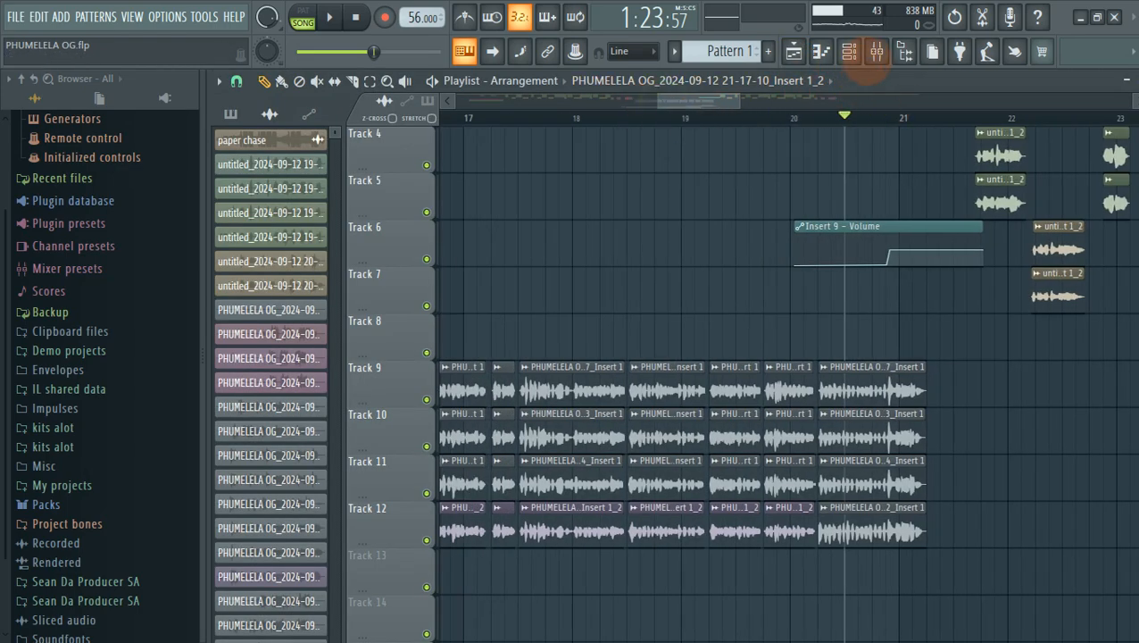
left_click(877, 52)
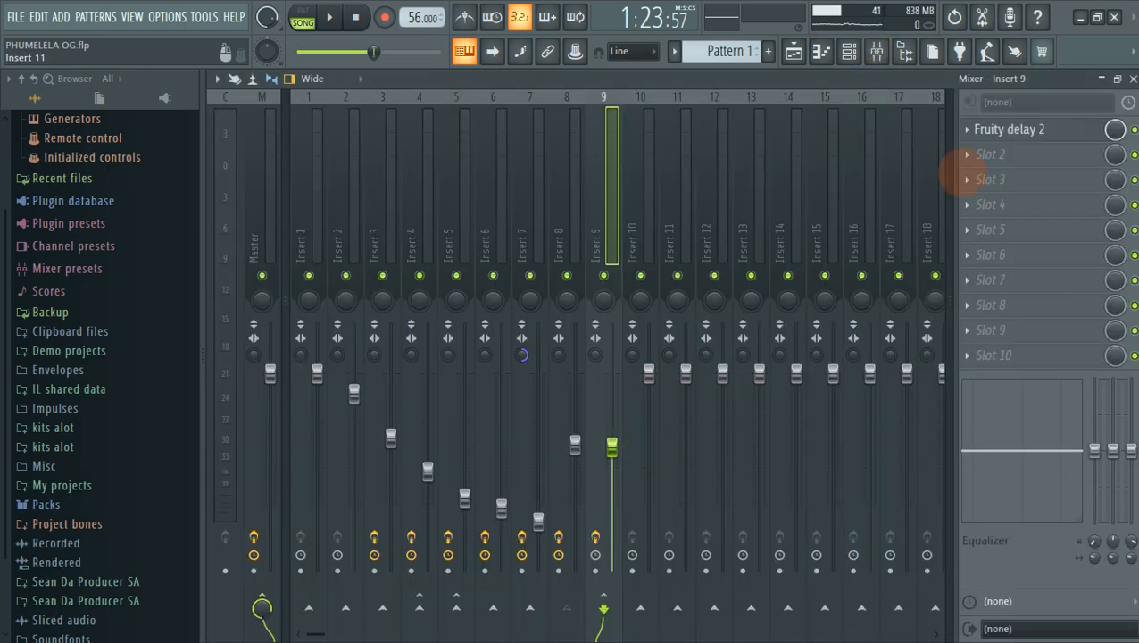
left_click(792, 51)
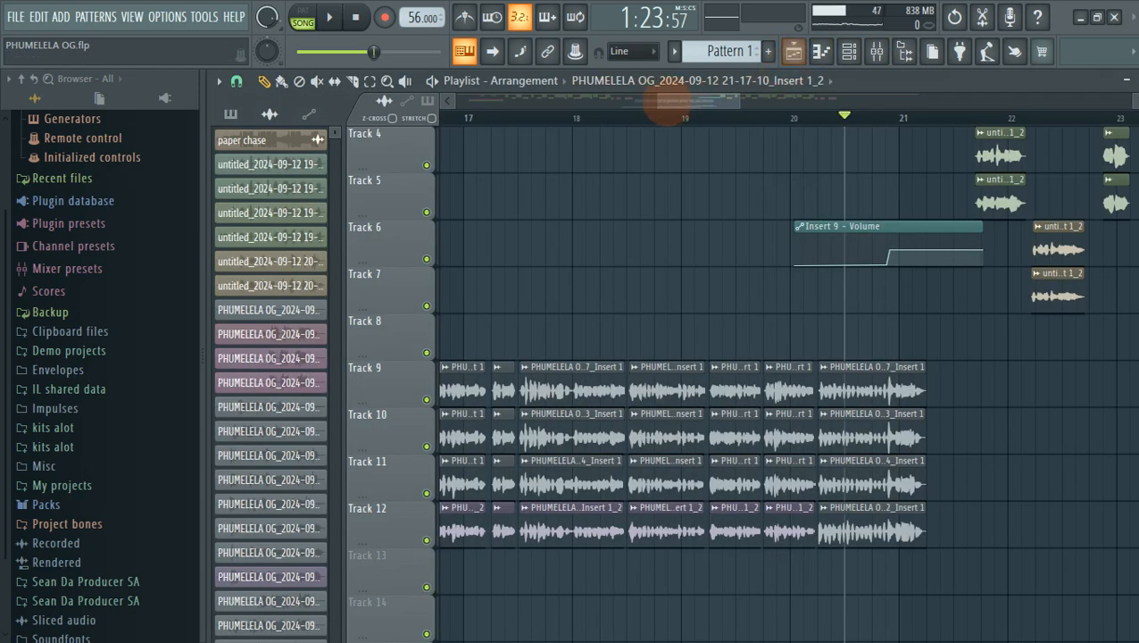
left_click_drag(661, 107, 590, 107)
left_click(682, 114)
key("space")
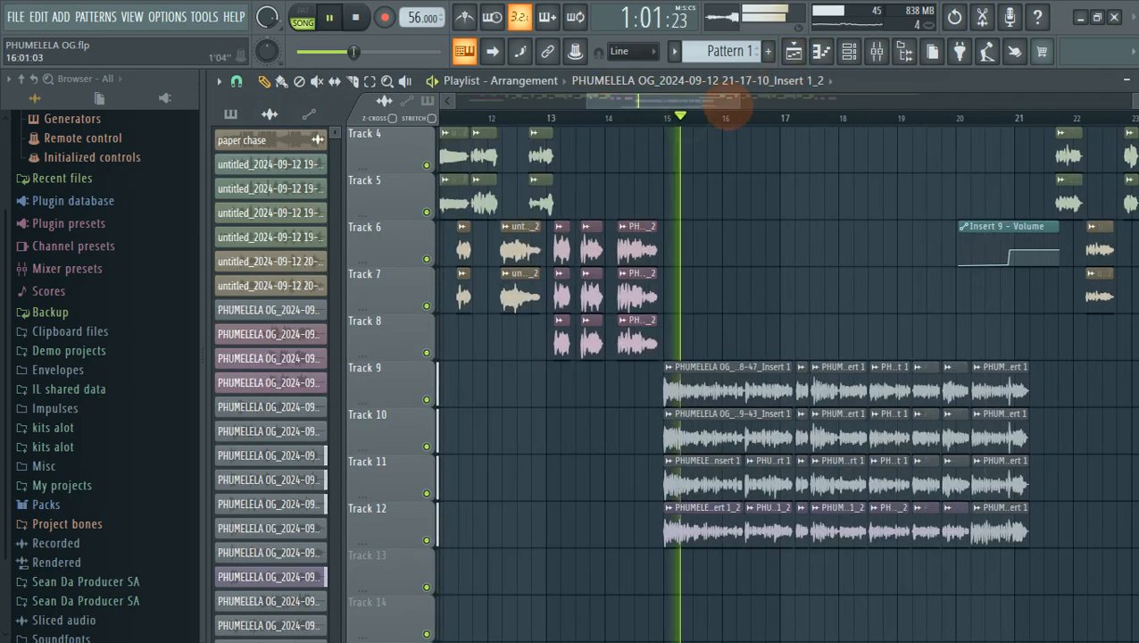
left_click_drag(726, 106, 759, 106)
key("space")
Audition the automated delay throw by playing from just before bar 21, and stop playback.
left_click(847, 117)
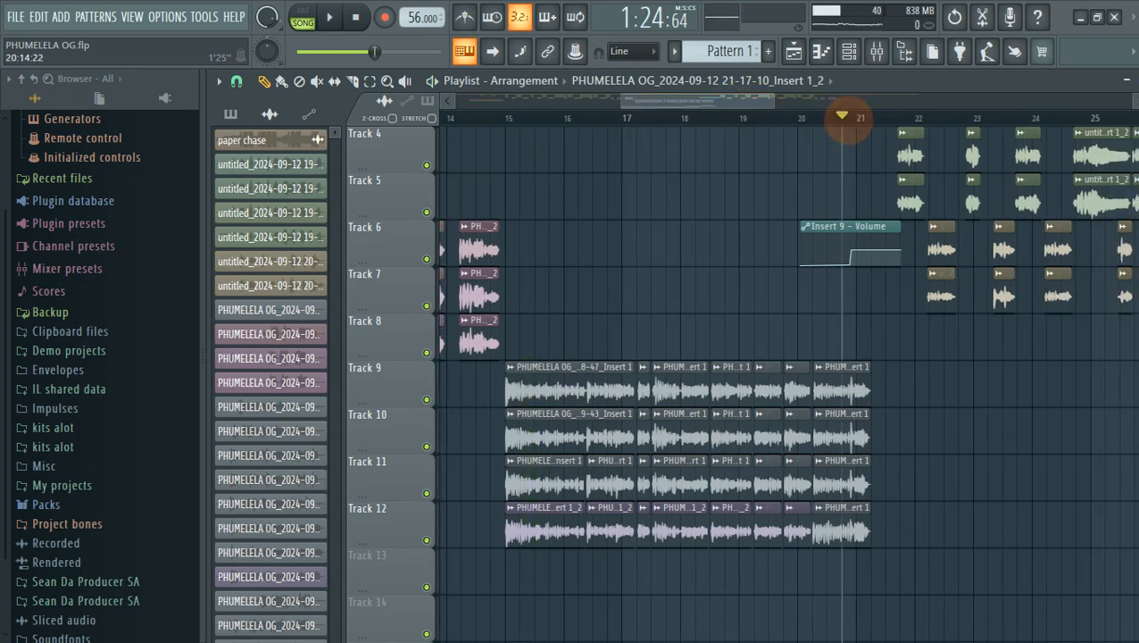
key("space")
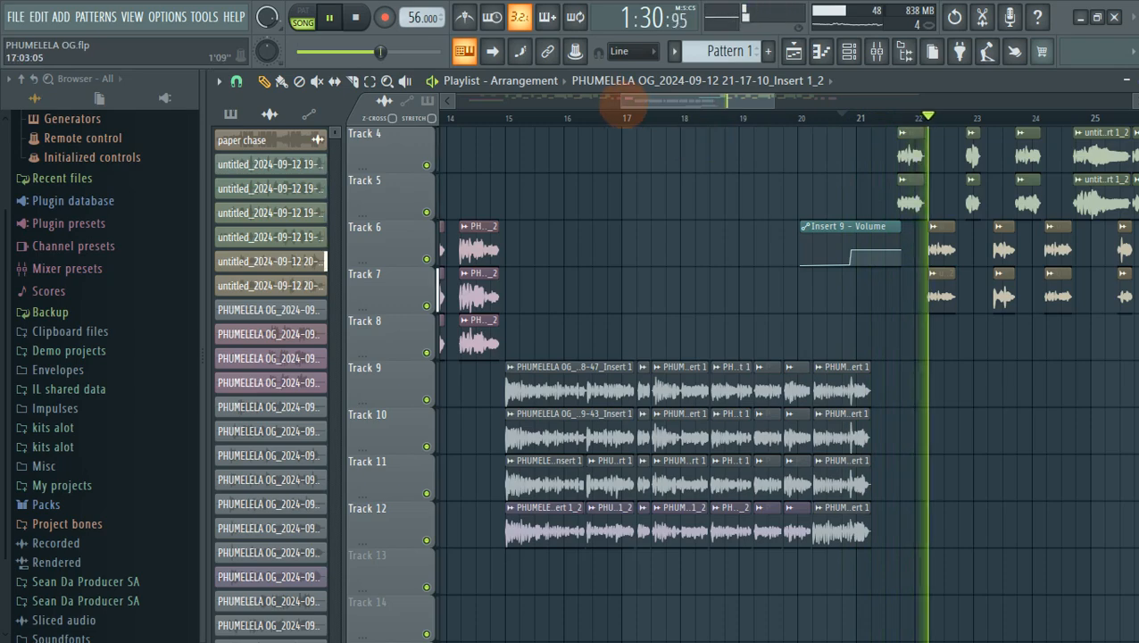
key("space")
Solo the vocal take on Track 9 and play it from just before bar 15.
left_click_drag(624, 103, 584, 109)
scroll(642, 191, "up", 3)
scroll(631, 255, "down", 5)
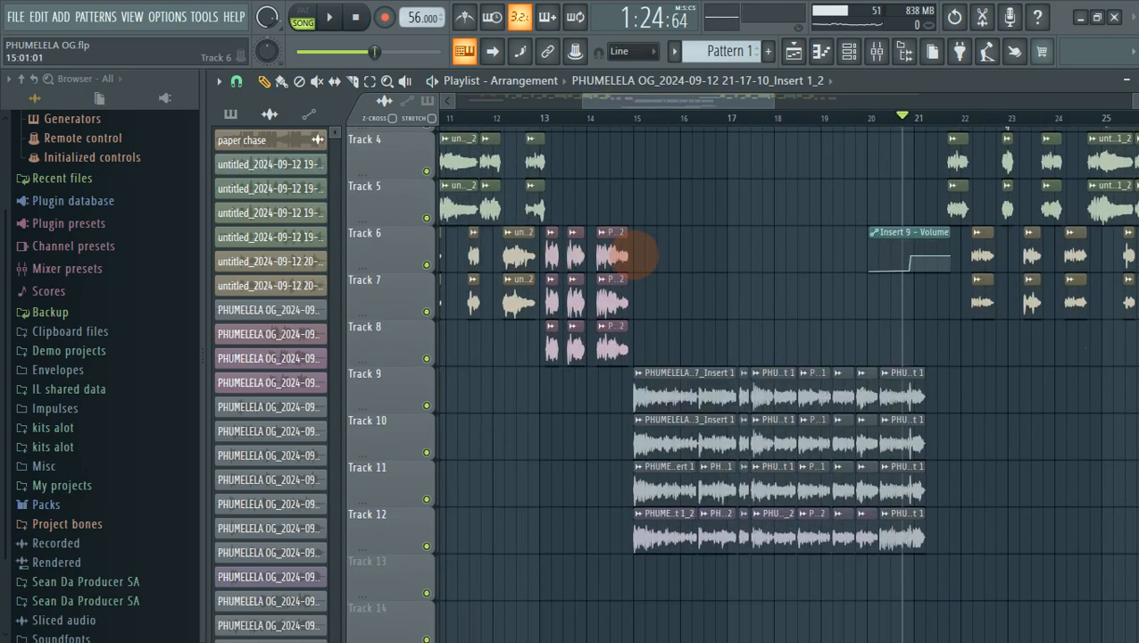
scroll(639, 125, "up", 3)
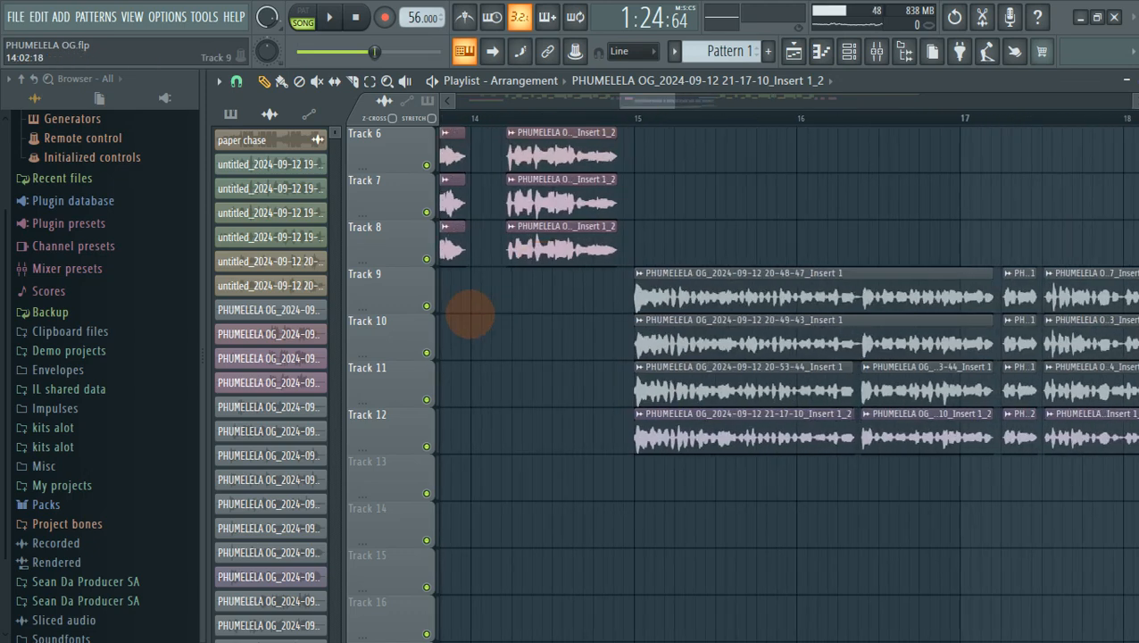
left_click(426, 305, "ctrl")
scroll(636, 120, "up", 2)
key("space")
left_click(623, 115)
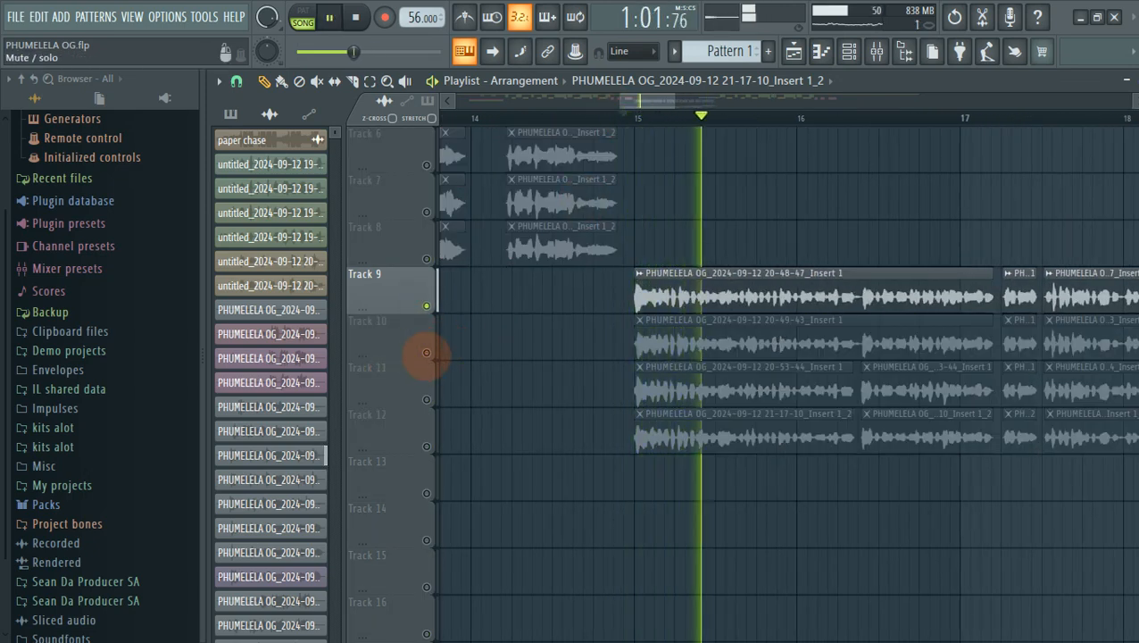
Add the vocal layers on Tracks 10 and 11 to the playback, and mute Track 10 again.
left_click(426, 353)
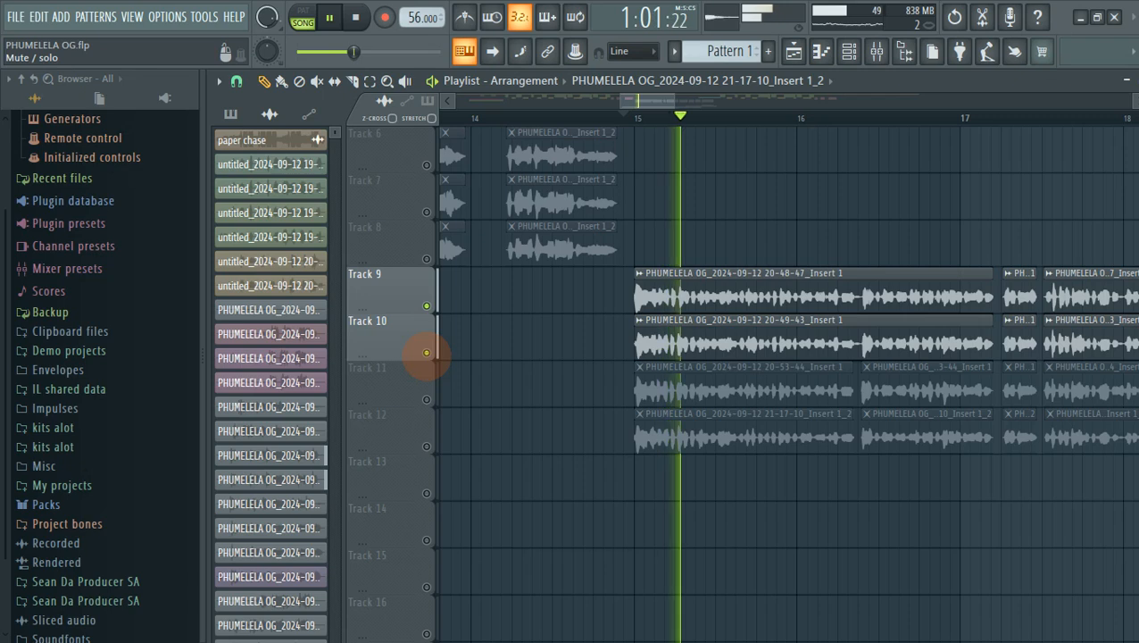
left_click(426, 399)
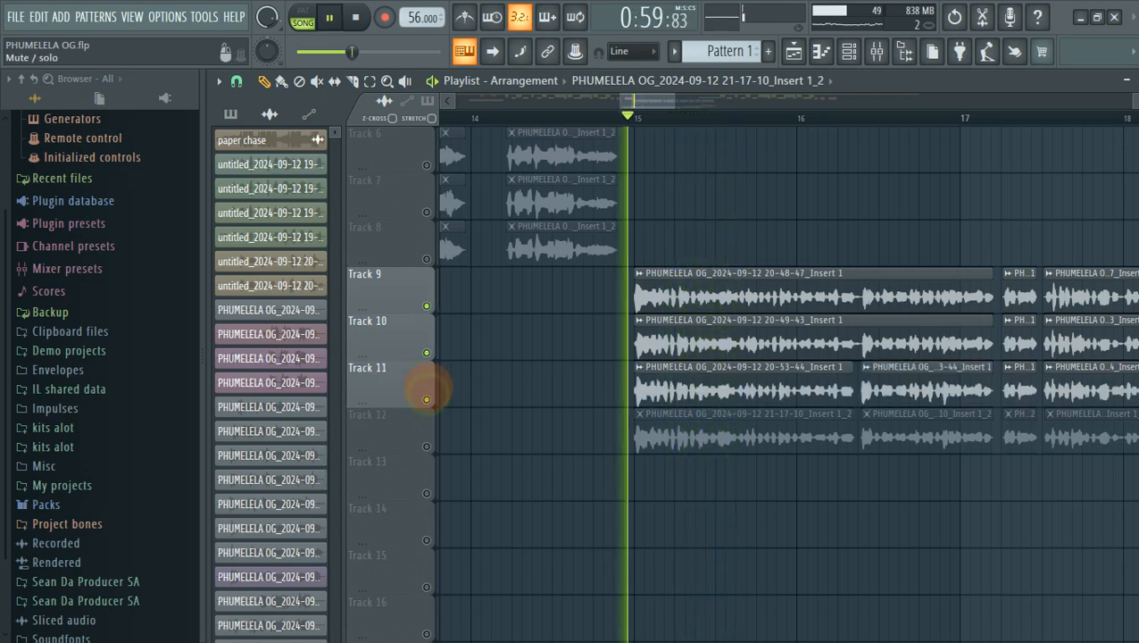
left_click(426, 352)
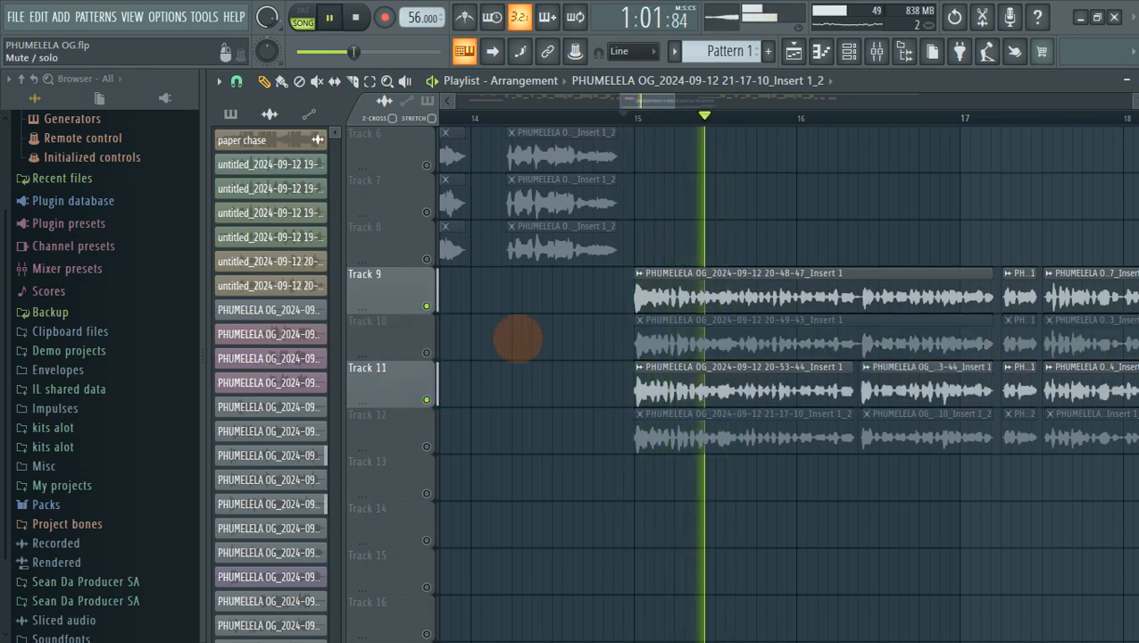
Stop playback, unmute Track 10, and check the volume in the channel settings of the vocal take on Track 9.
key("space")
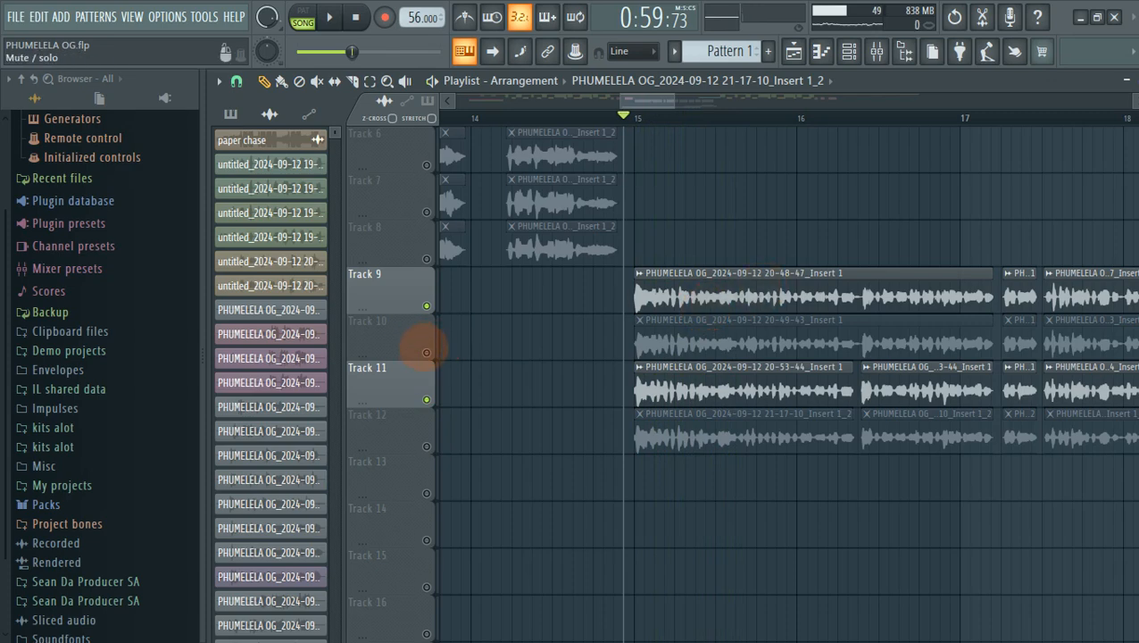
left_click(426, 352)
left_click(748, 279)
double_click(748, 279)
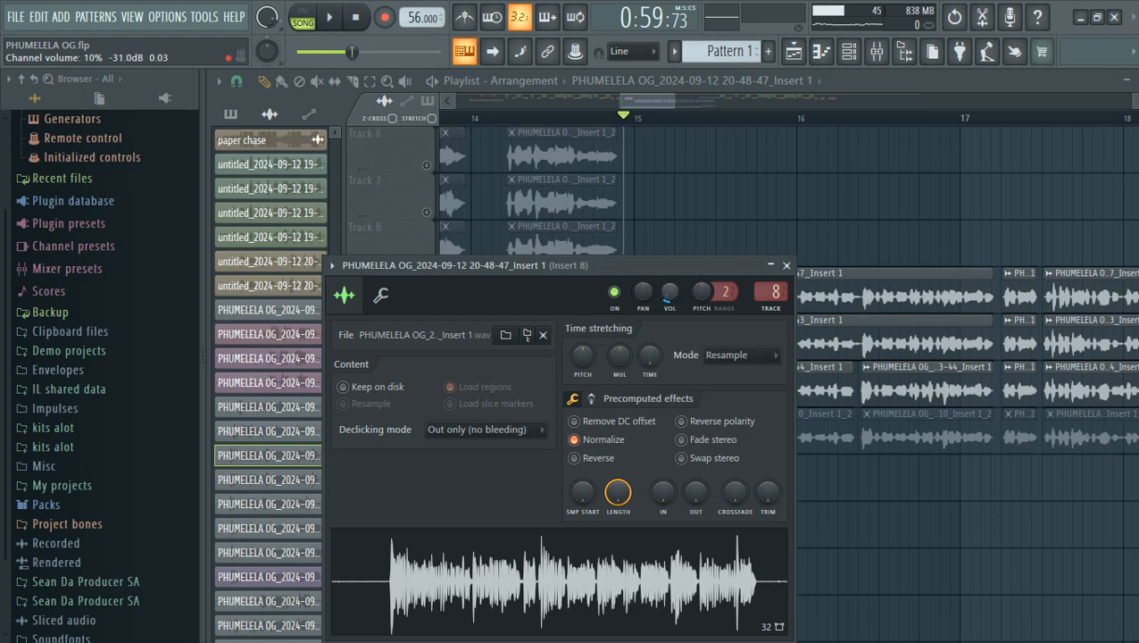
Check the panning and volume in the channel settings of the vocal take on Track 10, and close them.
left_click(893, 343)
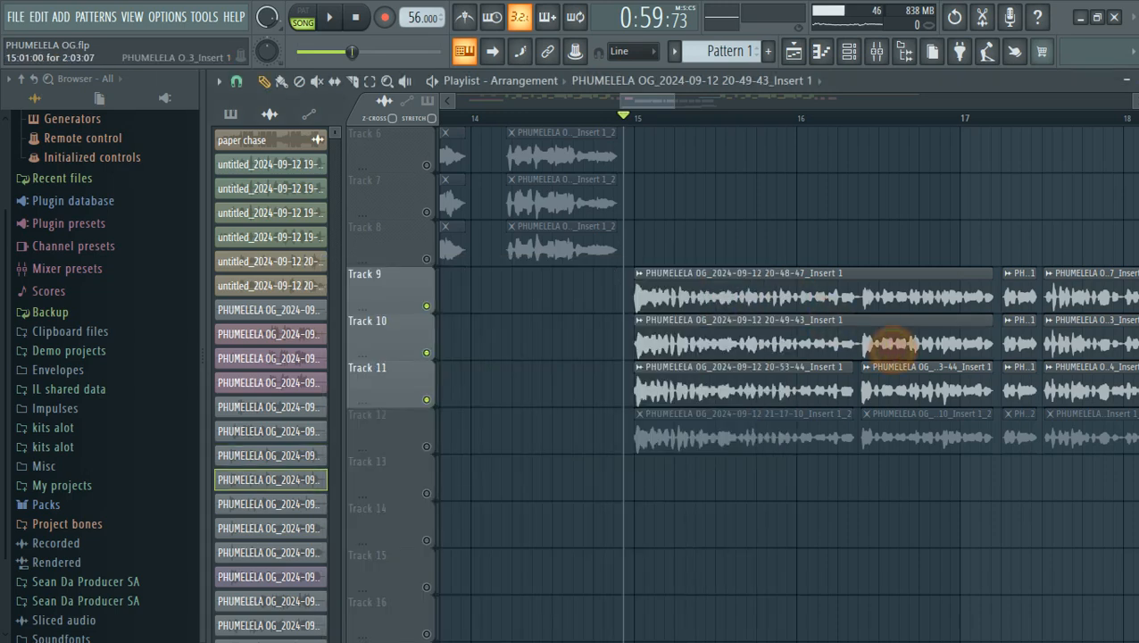
double_click(892, 343)
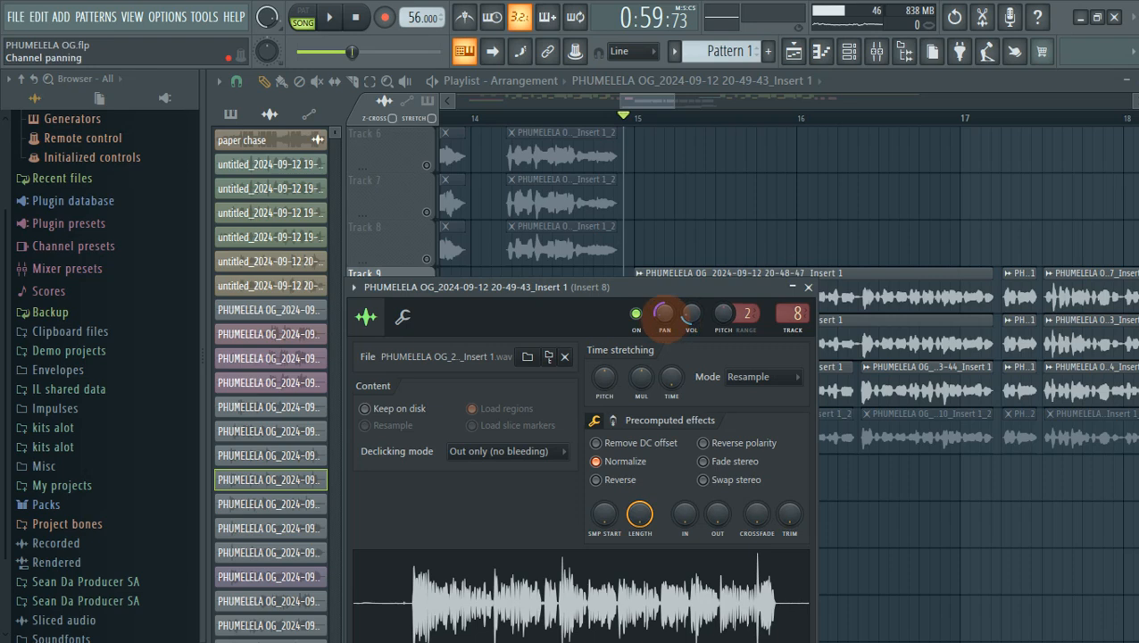
left_click_drag(664, 313, 665, 353)
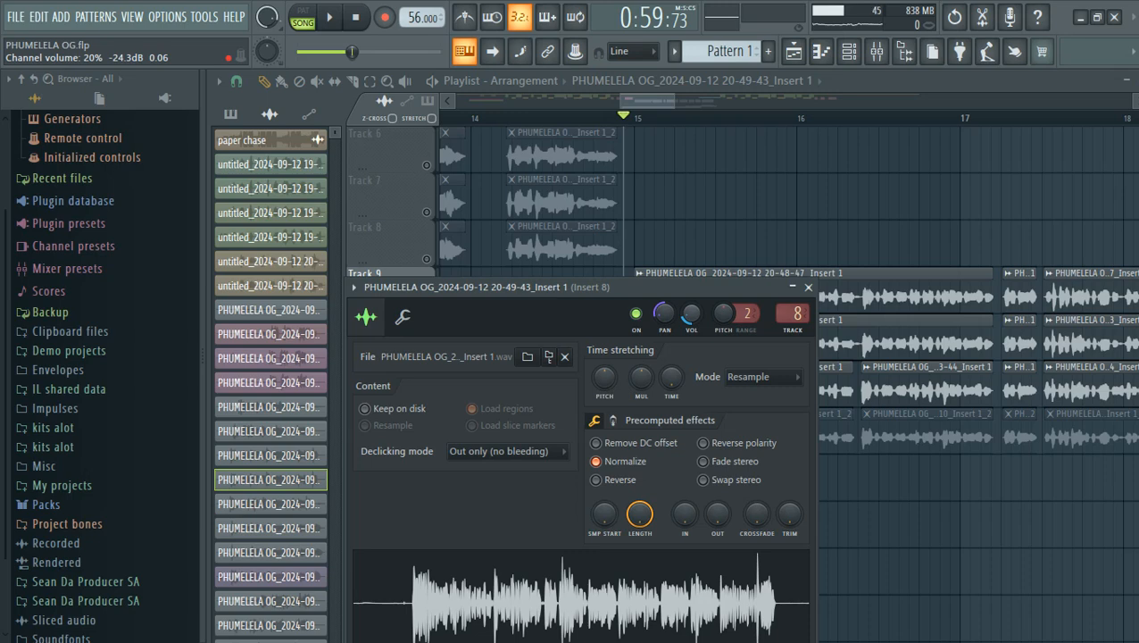
left_click(808, 287)
Examine the channel settings of the Track 11 vocal take, and compare them with those of the Track 9 take.
left_click(897, 375)
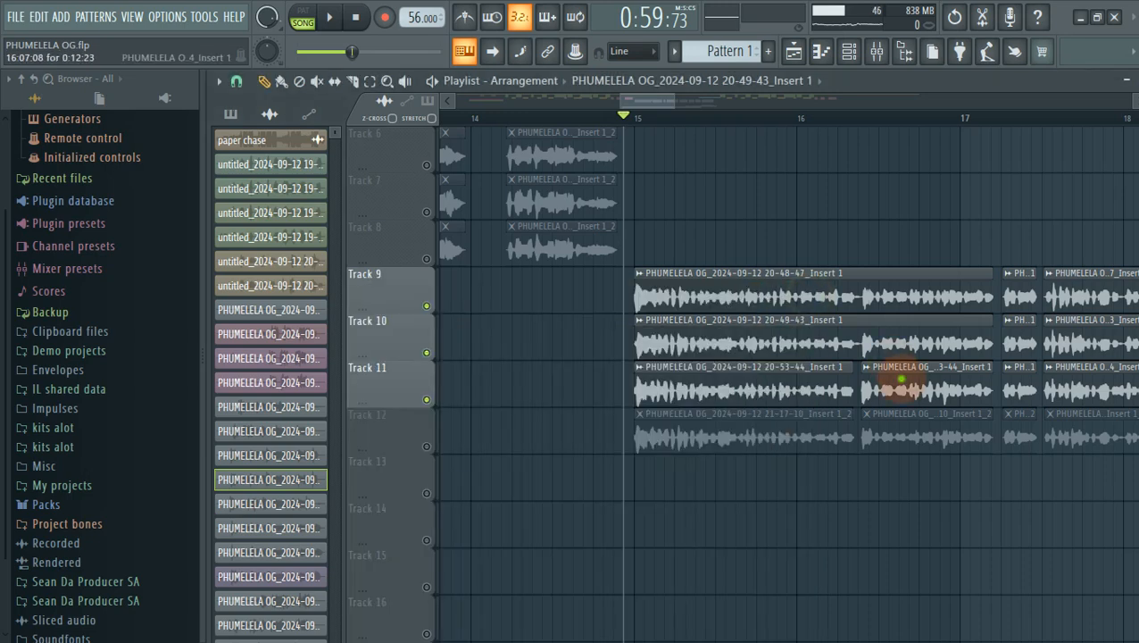
double_click(901, 380)
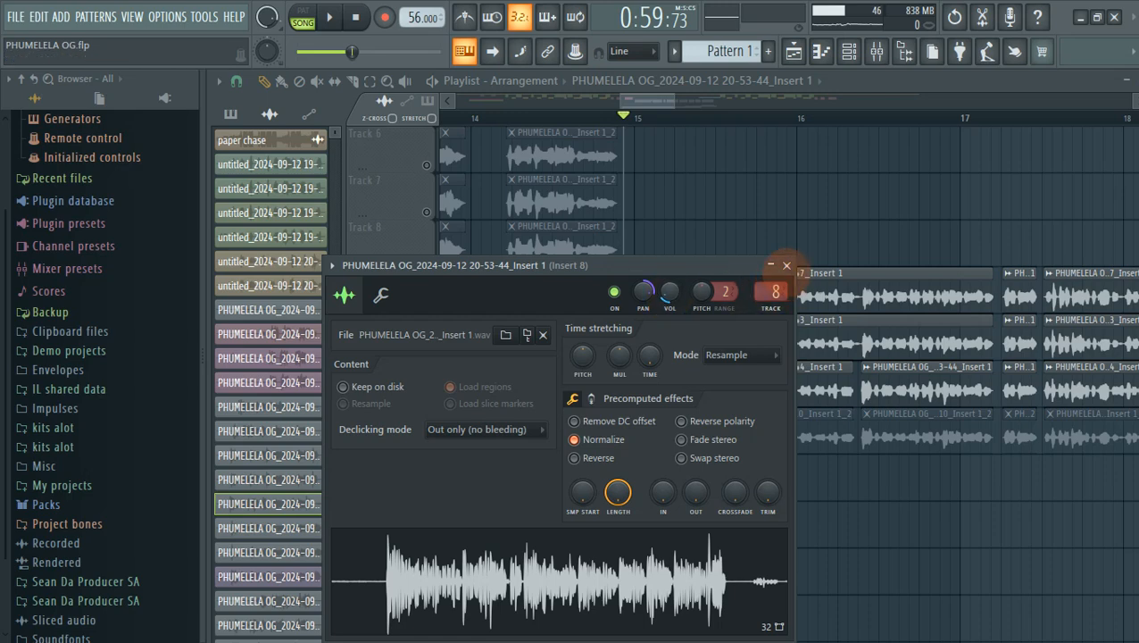
left_click(786, 265)
double_click(795, 295)
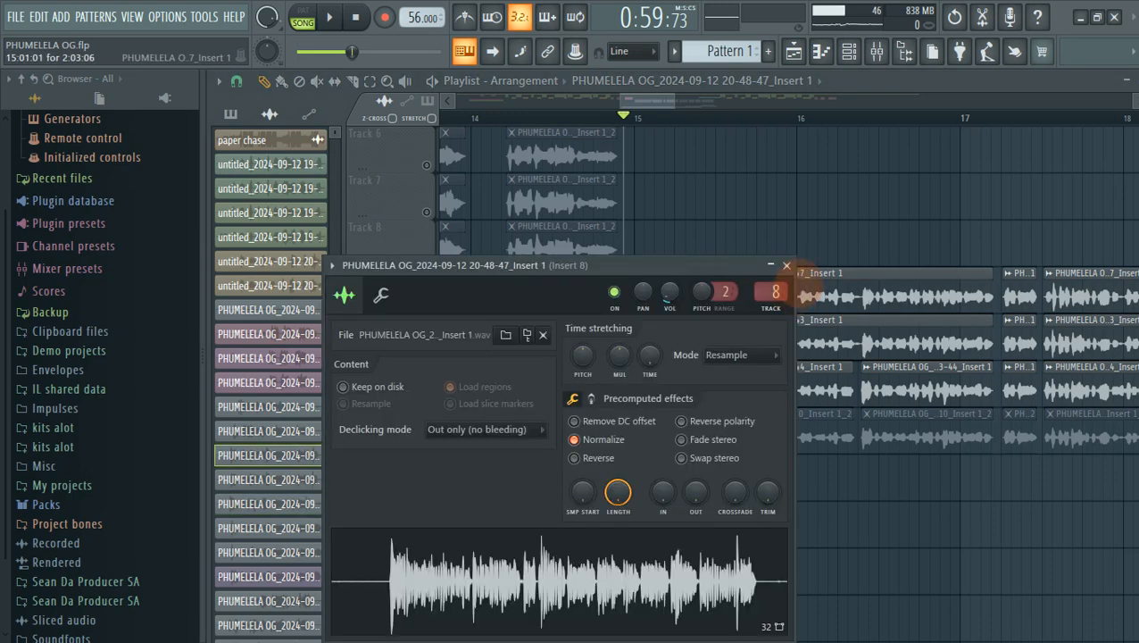
right_click(710, 165)
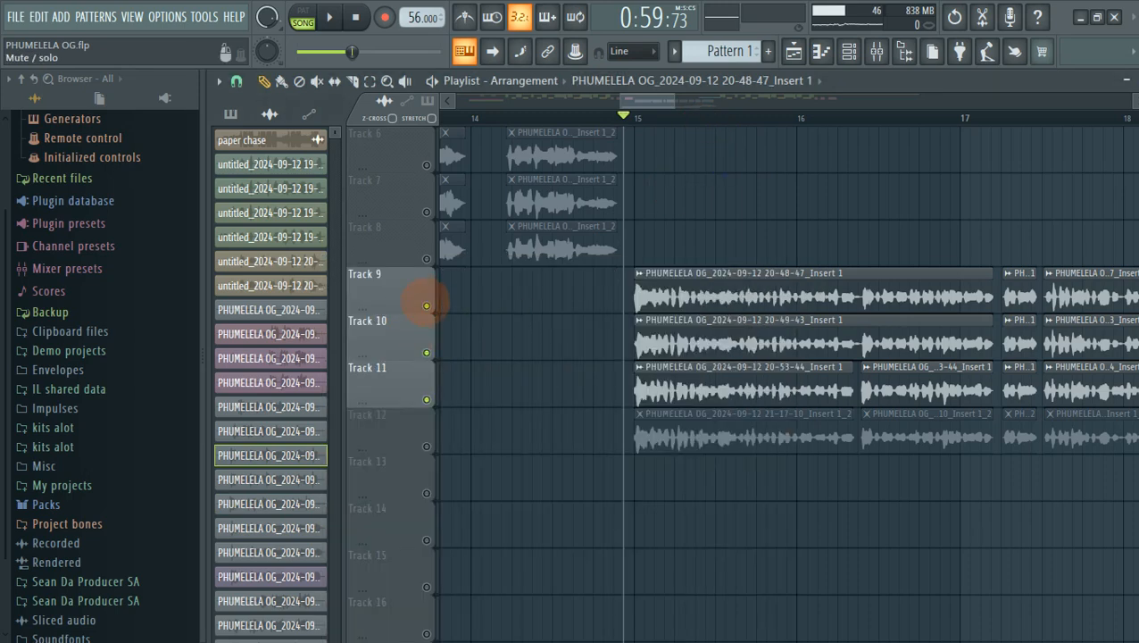
Solo the vocal take on Track 9 and play it from just before bar 15.
right_click(426, 305)
key("space")
key("space")
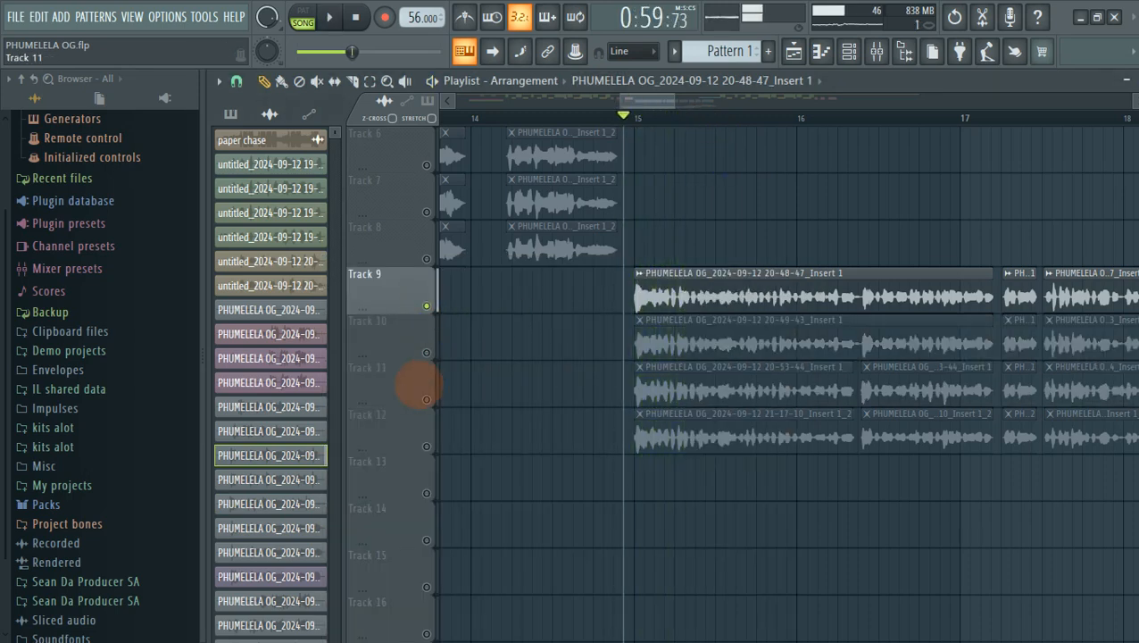
key("space")
Solo Track 10 during playback, and add the vocal takes on Tracks 11 and 9 to it.
right_click(427, 354)
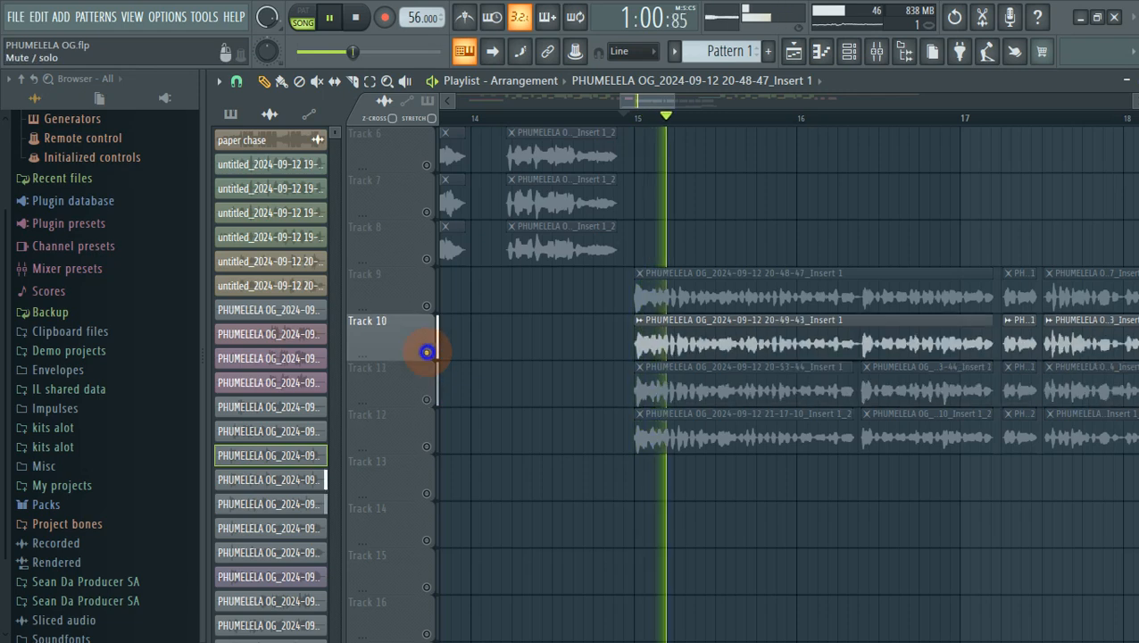
left_click(427, 399)
left_click(427, 305)
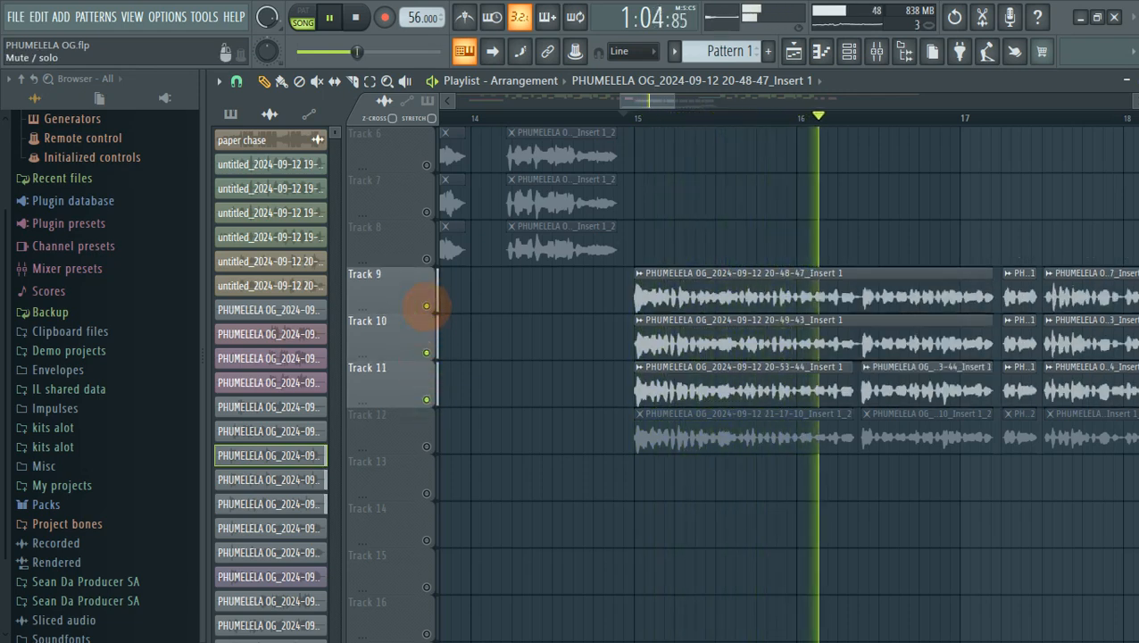
Replay the combined vocal takes on Tracks 9, 10 and 11 from just before bar 15, and stop playback.
key("space")
key("space")
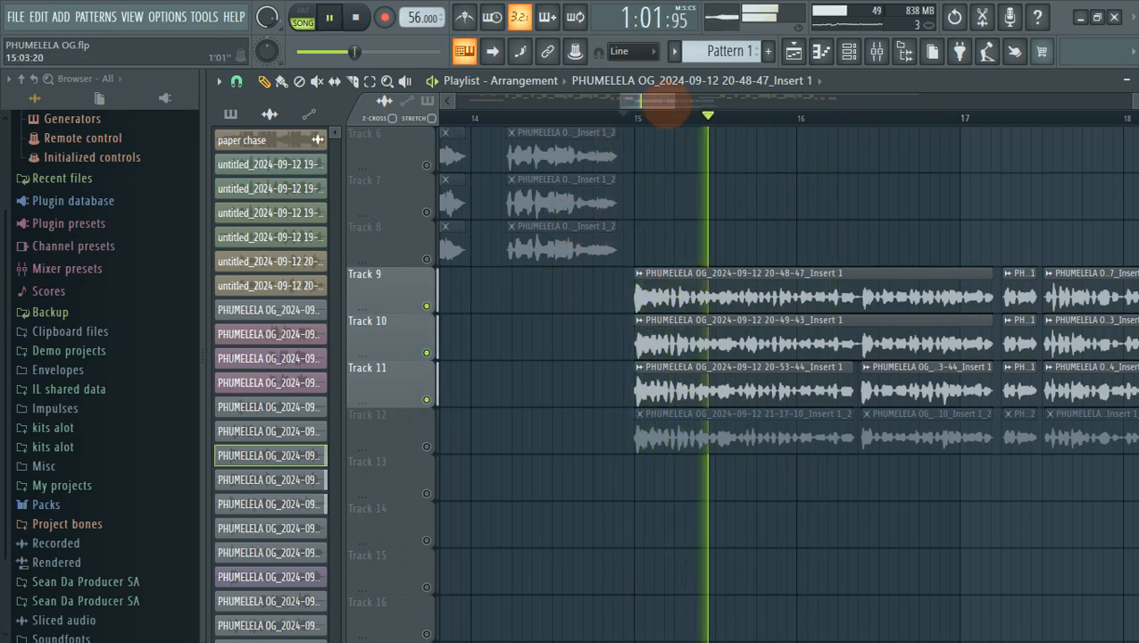
scroll(856, 125, "down", 5)
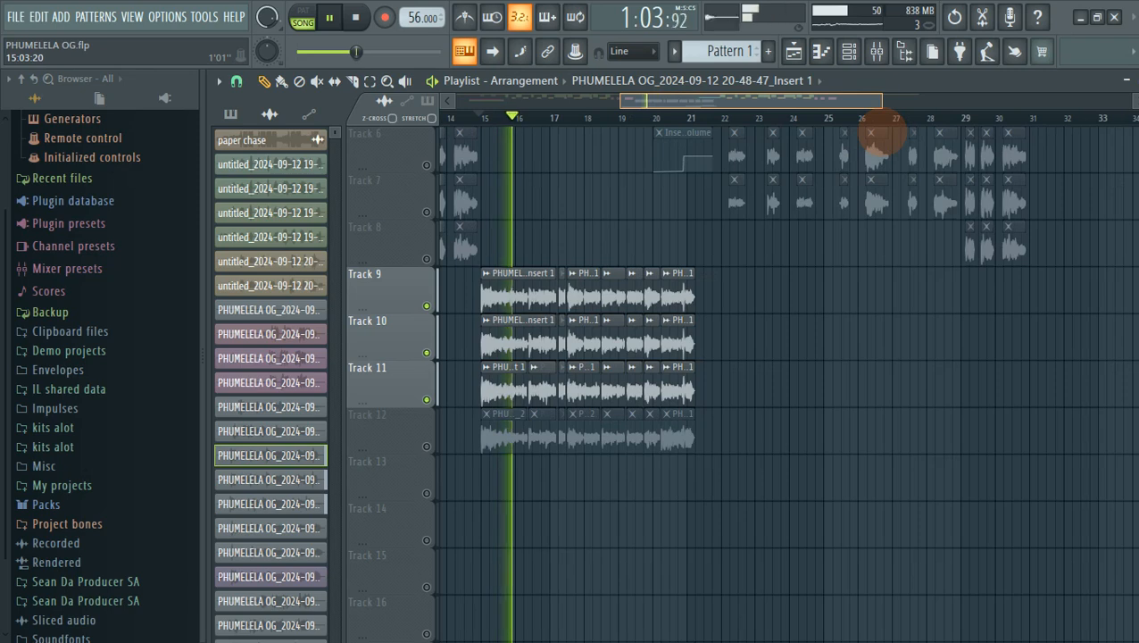
key("space")
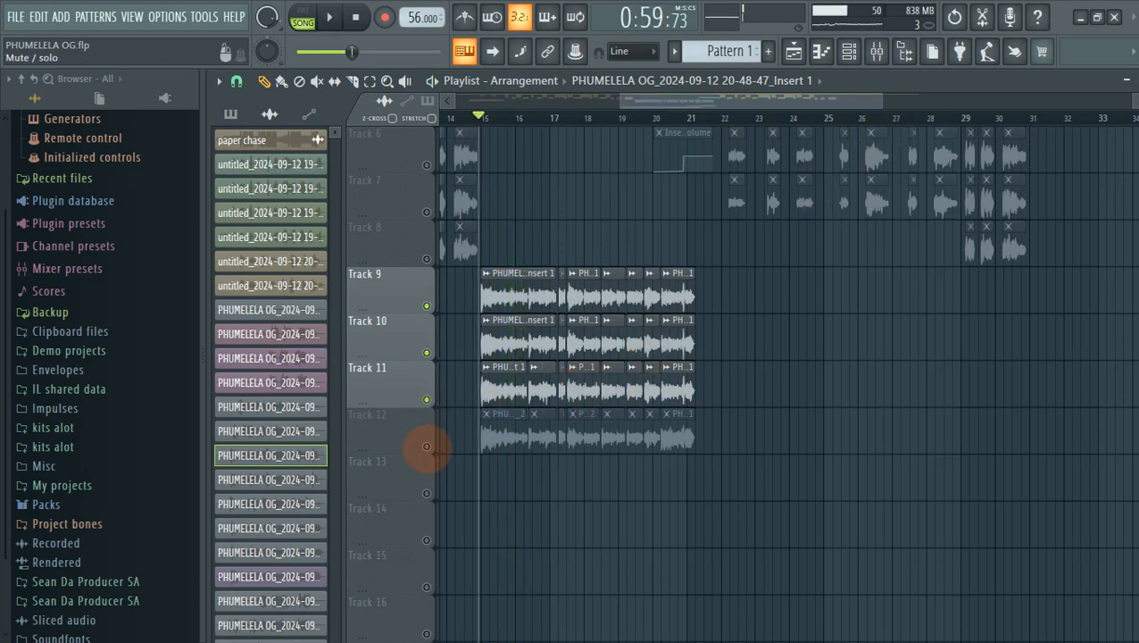
Add the Track 12 vocal layer and play all four layers, muting and unmuting the other takes to compare, and stop playback.
left_click(427, 447)
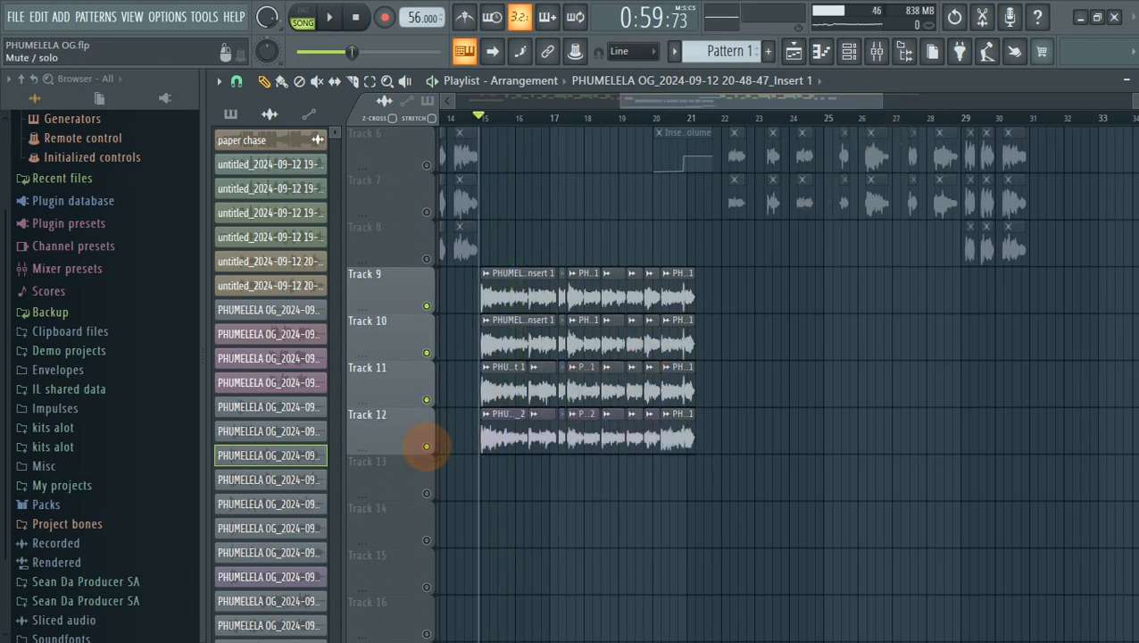
key("space")
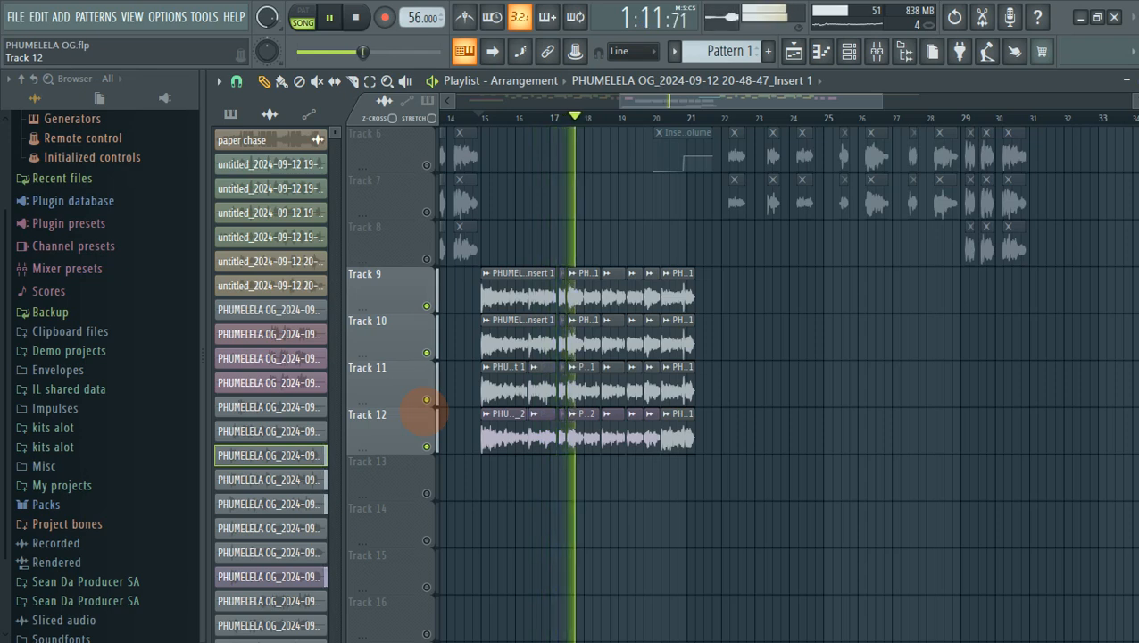
left_click_drag(425, 398, 427, 306)
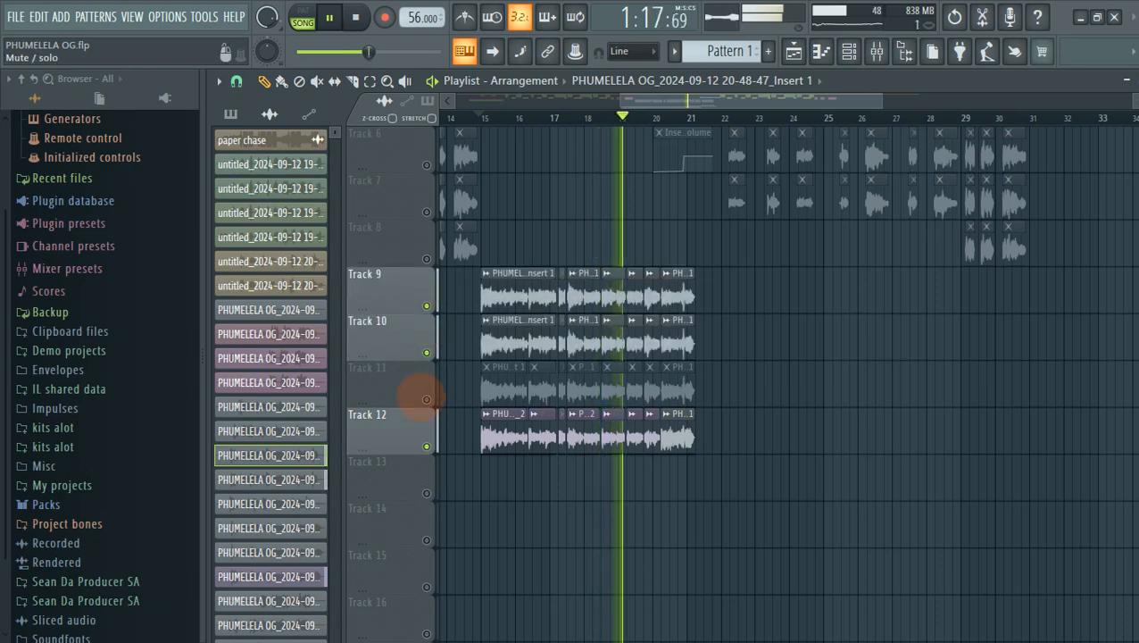
left_click(426, 398)
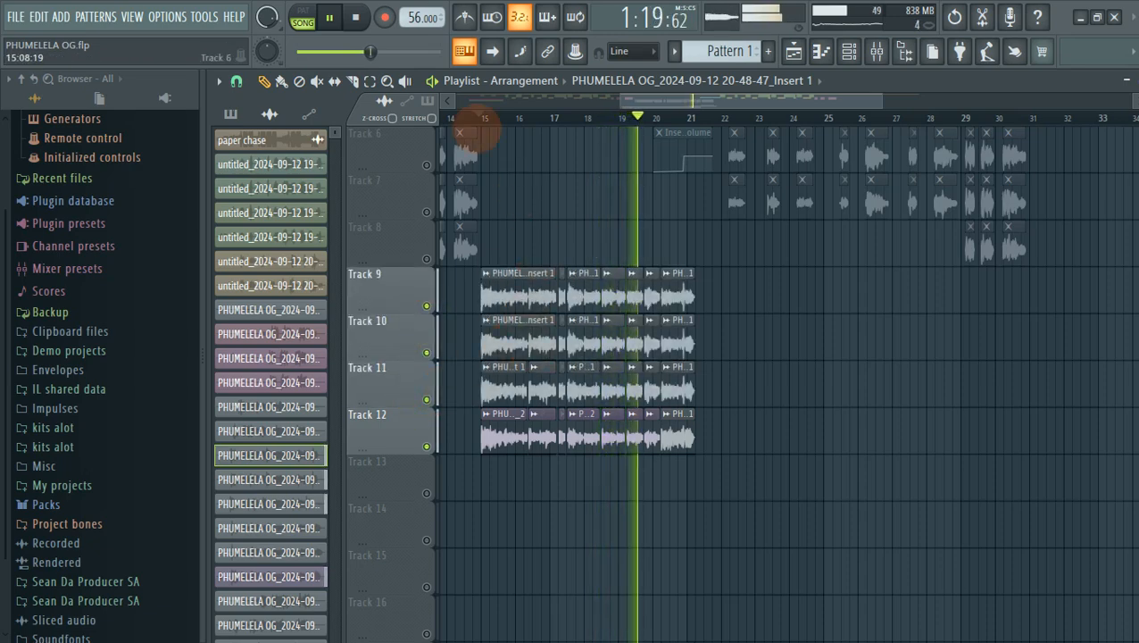
scroll(466, 118, "up", 4)
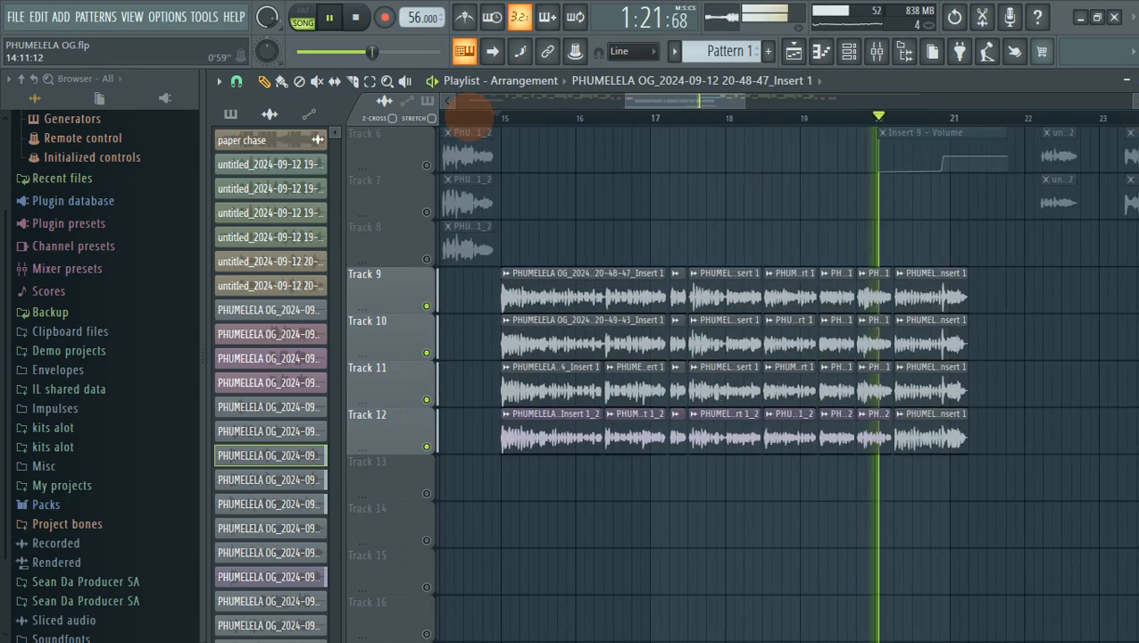
scroll(466, 118, "down", 4)
left_click(489, 118)
key("space")
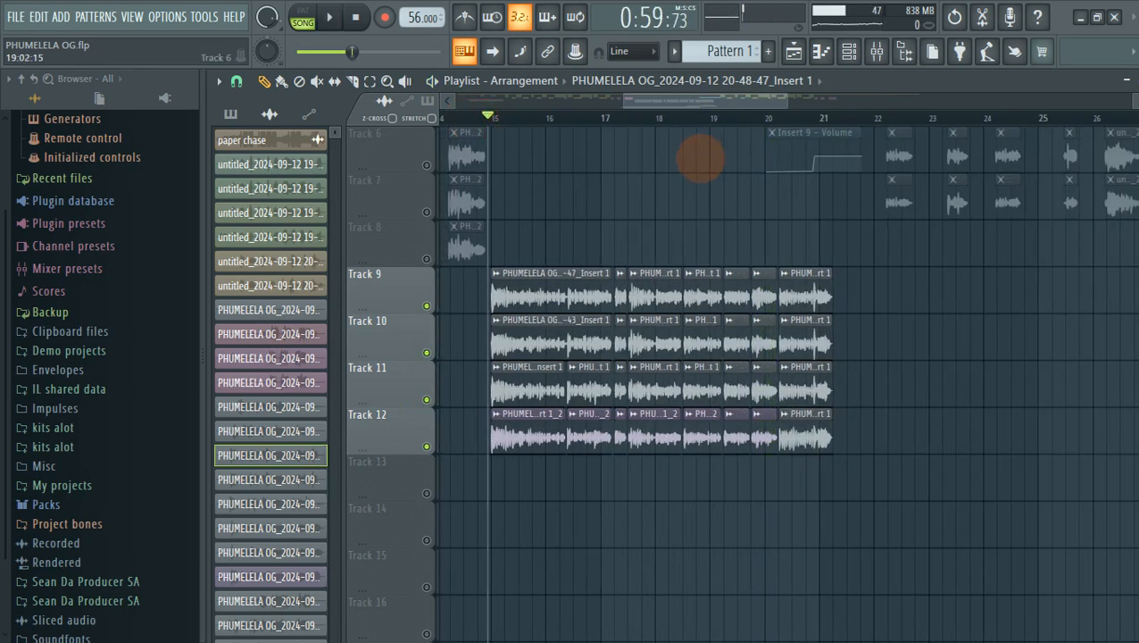
Bring all playlist tracks back into the mix and briefly play the full song from just before bar 15.
left_click_drag(624, 105, 482, 105)
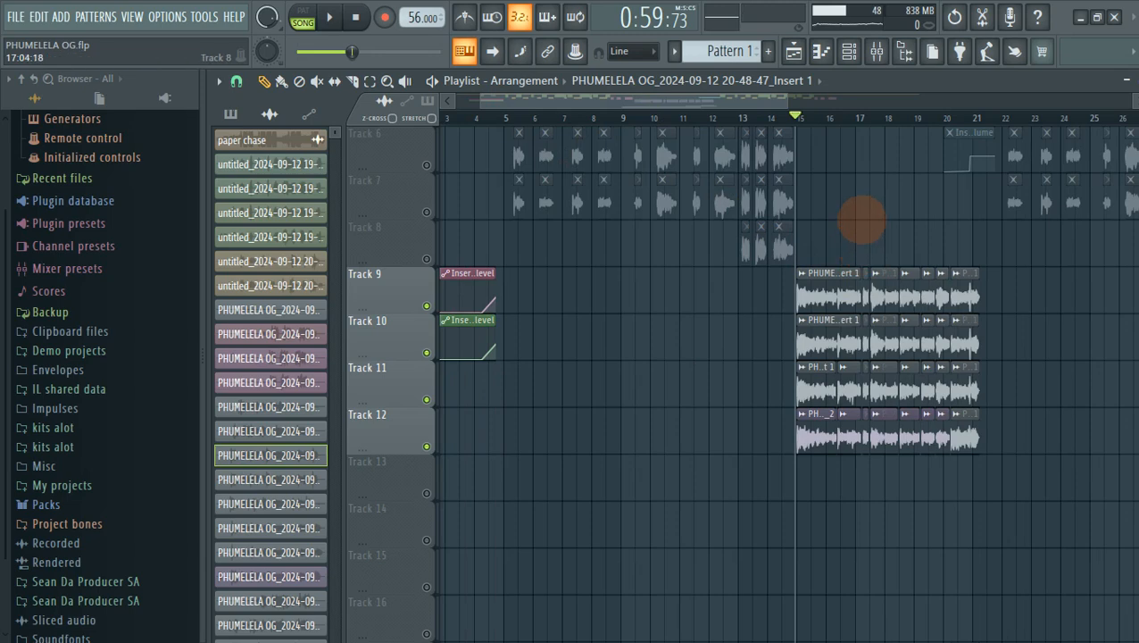
scroll(860, 224, "up", 5)
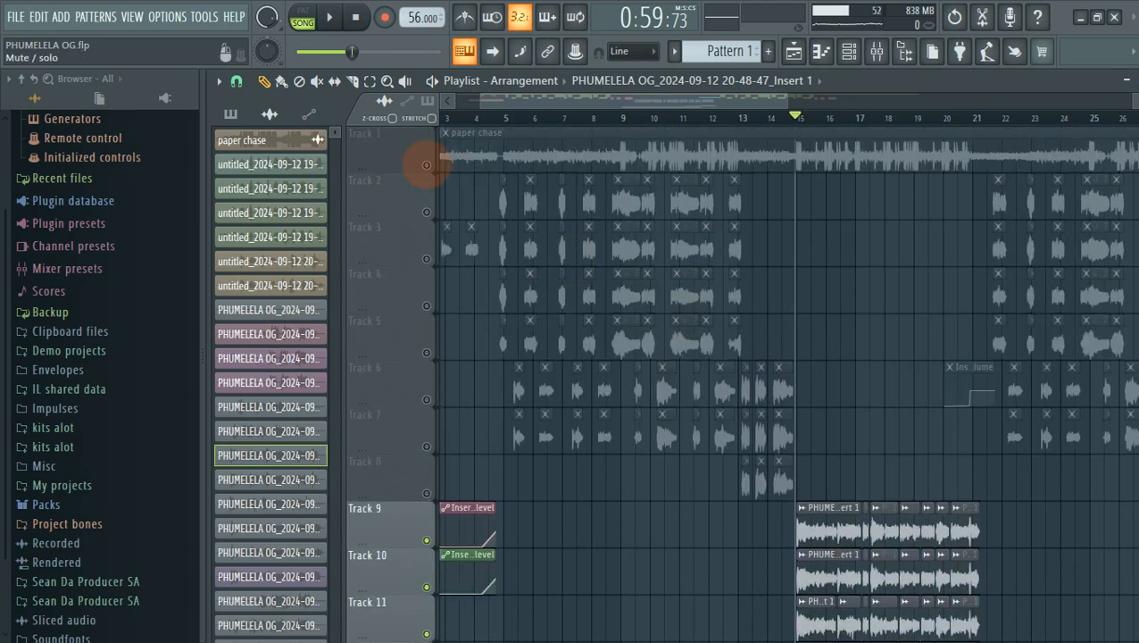
right_click(427, 165)
right_click(427, 165)
scroll(911, 372, "down", 4)
key("space")
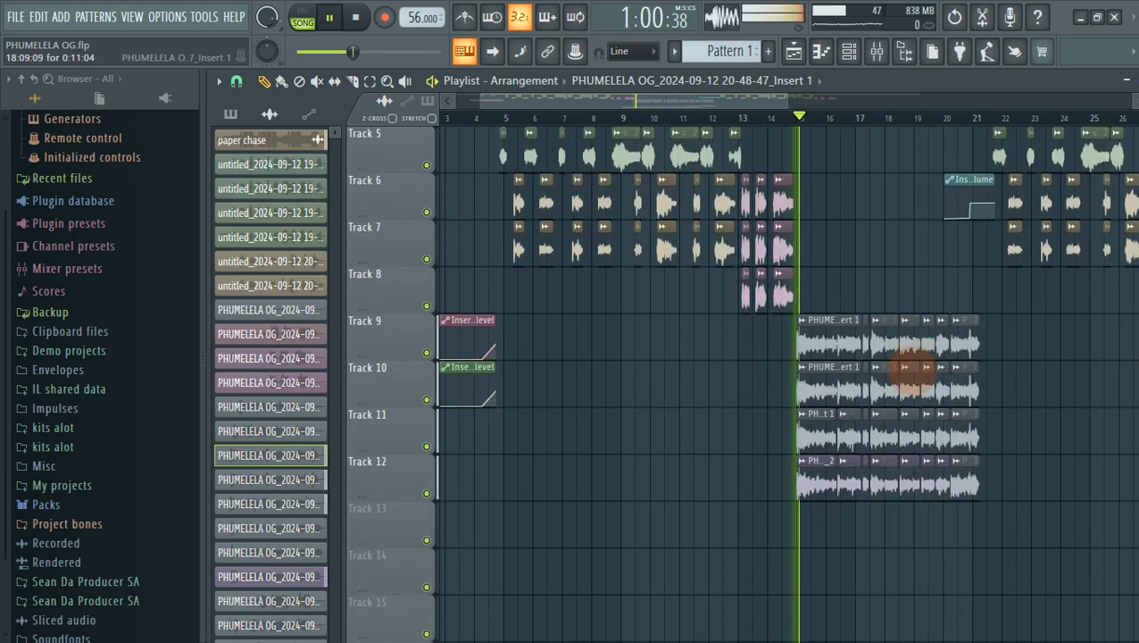
key("space")
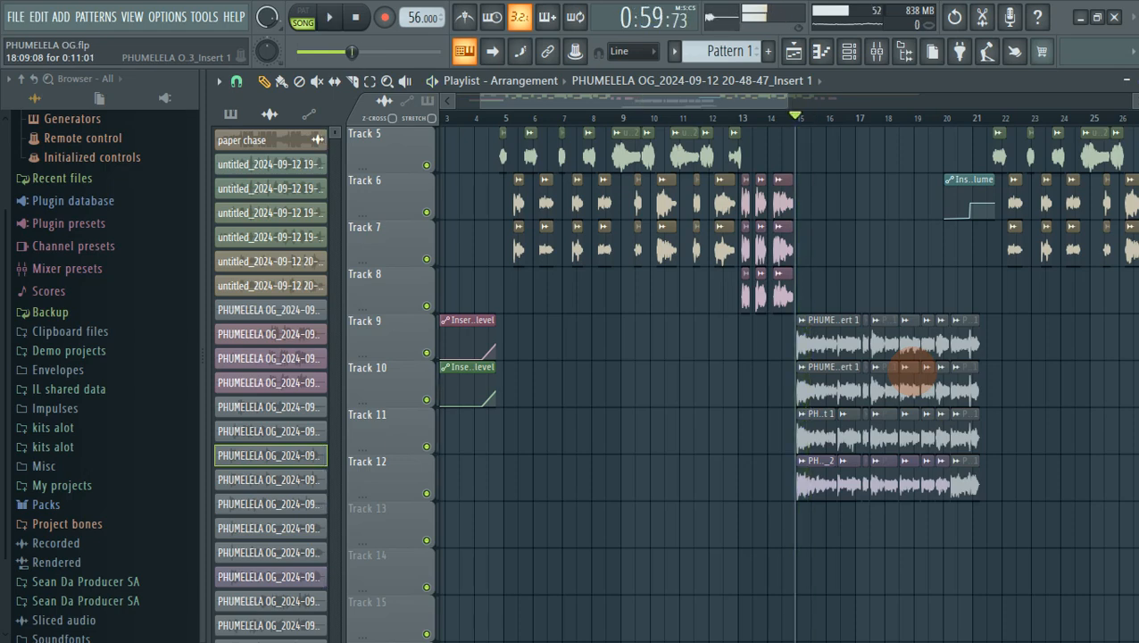
Solo the paper chase beat on Track 1, play it from just before bar 15, and stop playback.
scroll(831, 199, "up", 3)
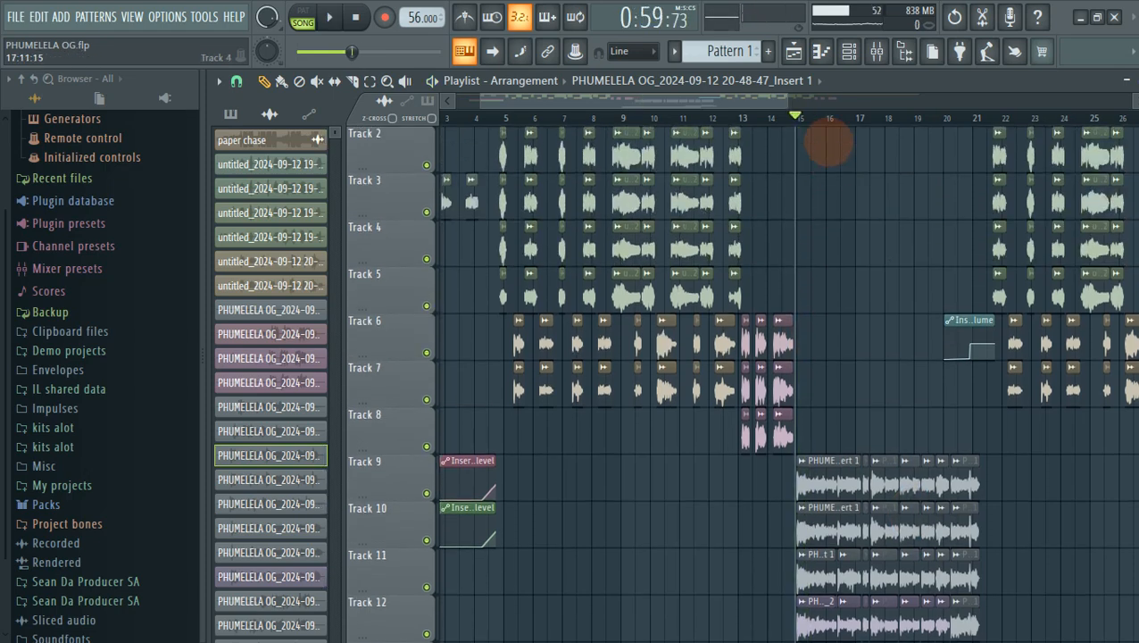
scroll(830, 178, "up", 3)
scroll(813, 282, "up", 1)
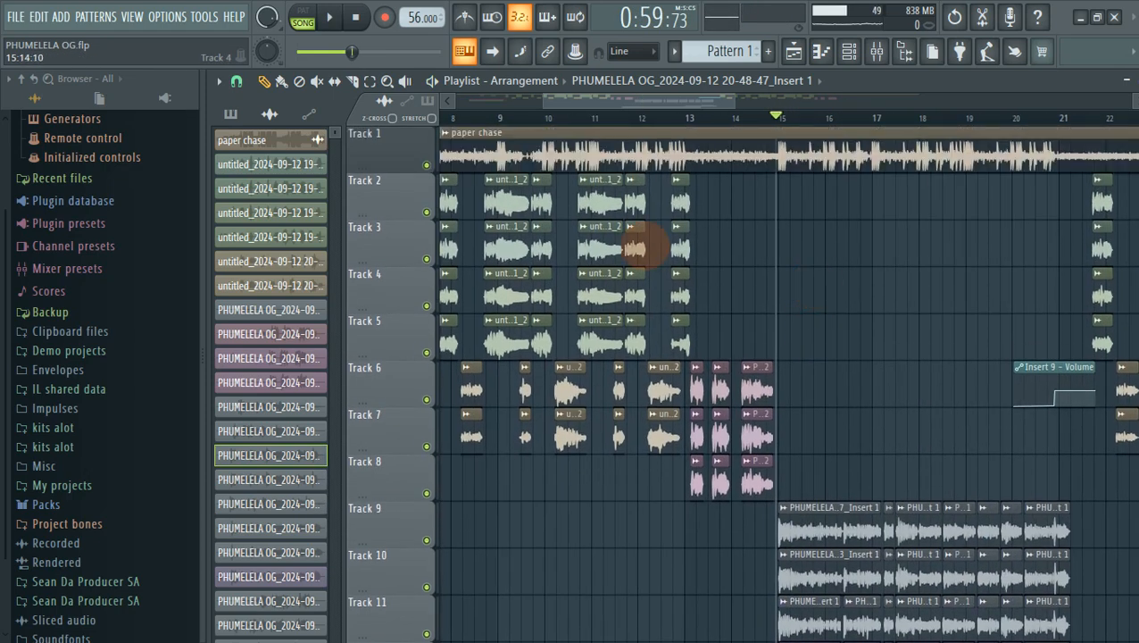
right_click(426, 165)
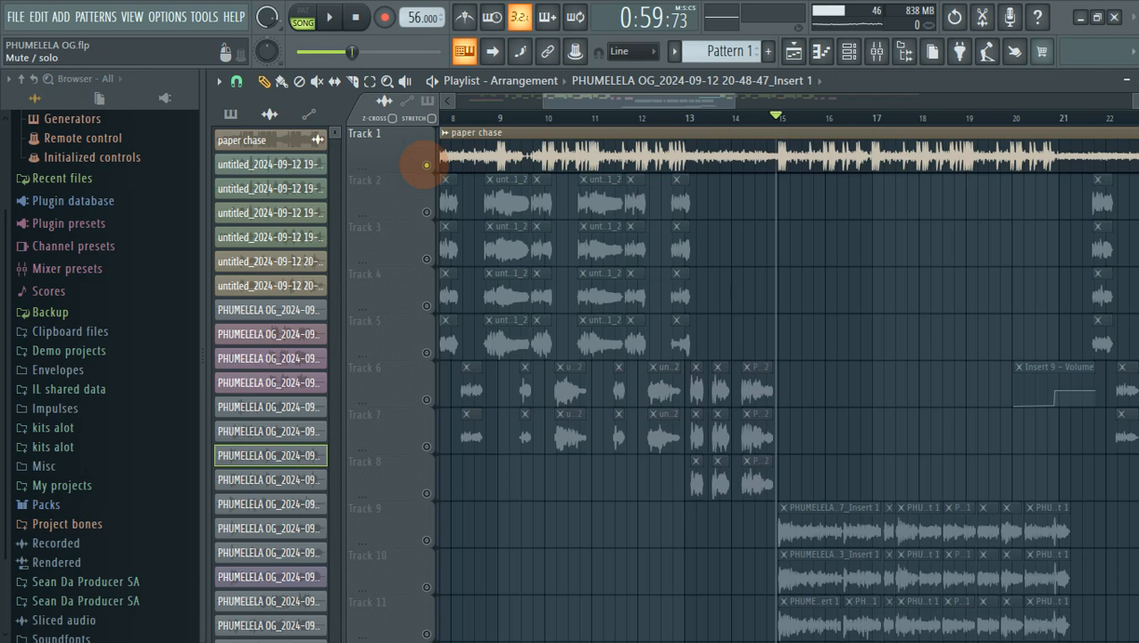
key("space")
key("space")
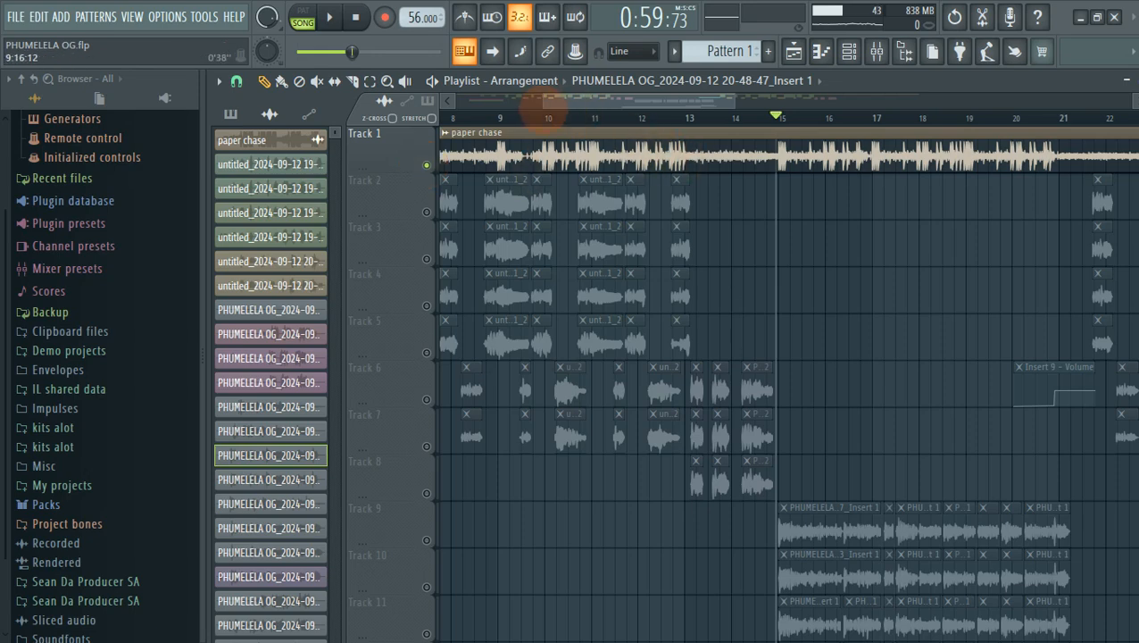
Survey the whole arrangement, take Track 1 out of solo to restore every track, and play the full mix from just before bar 15.
left_click_drag(544, 108, 455, 109)
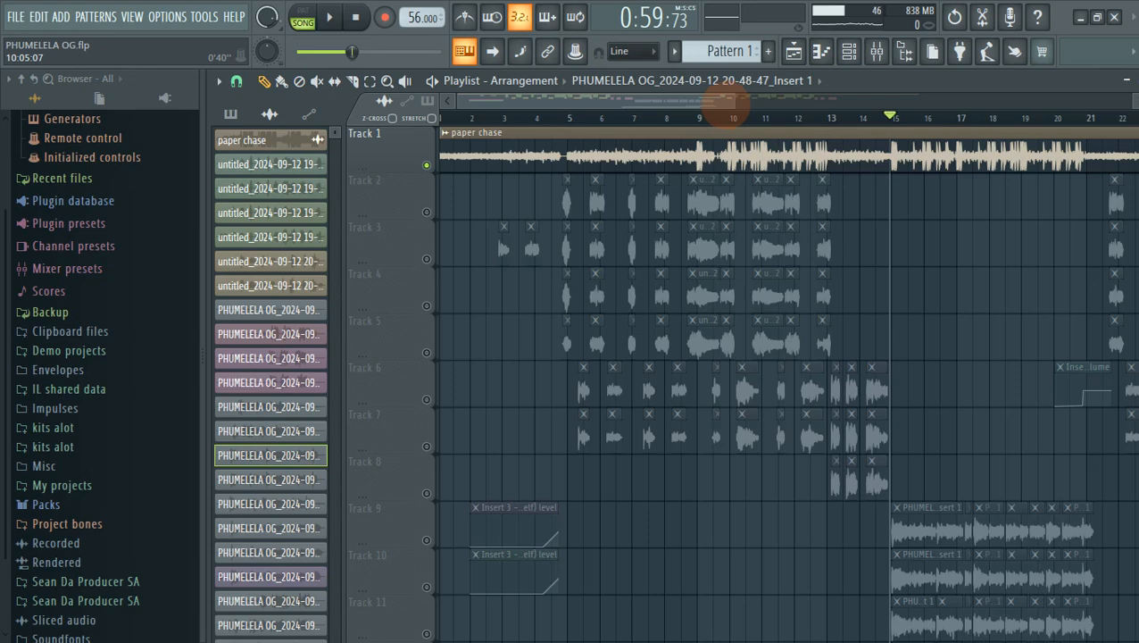
left_click_drag(693, 104, 998, 104)
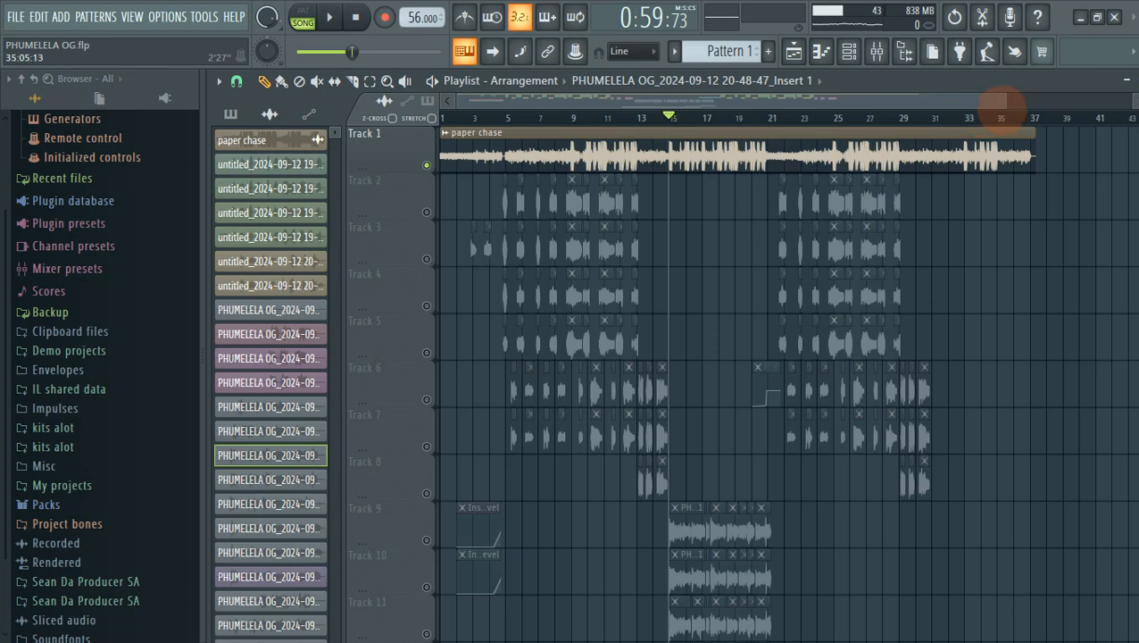
scroll(728, 248, "down", 4)
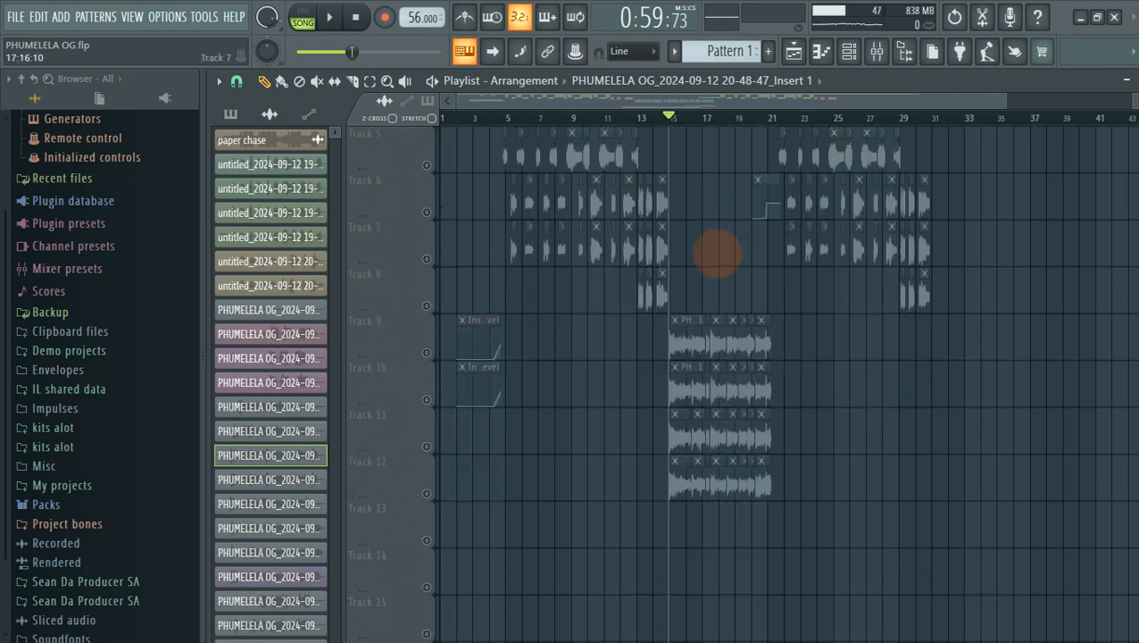
scroll(717, 254, "up", 4)
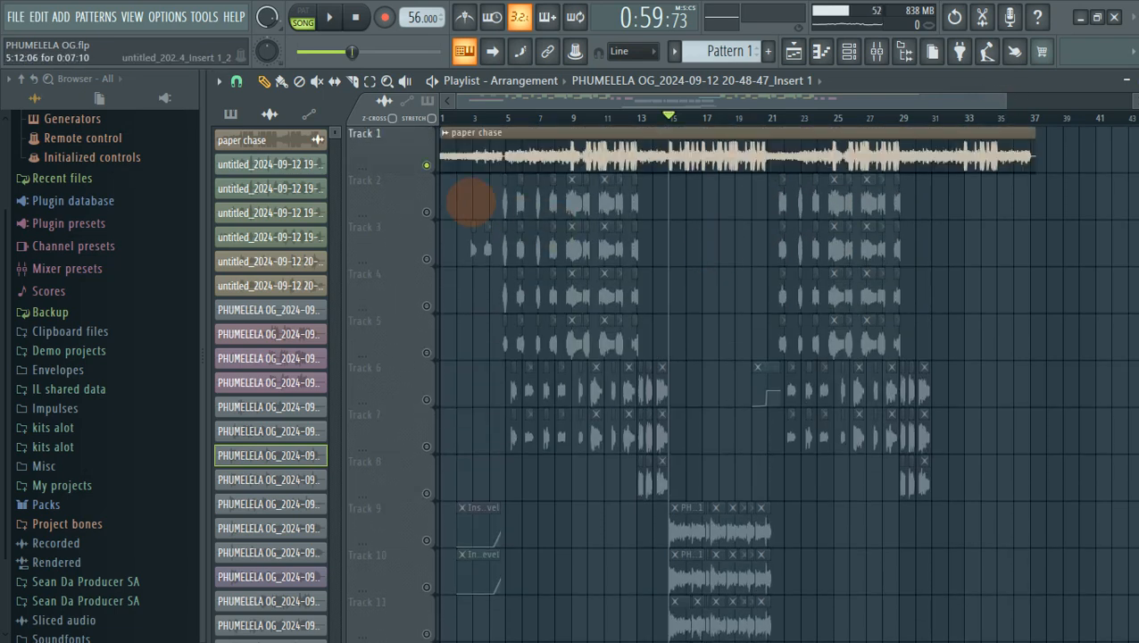
right_click(427, 166)
right_click(427, 166)
right_click(427, 166)
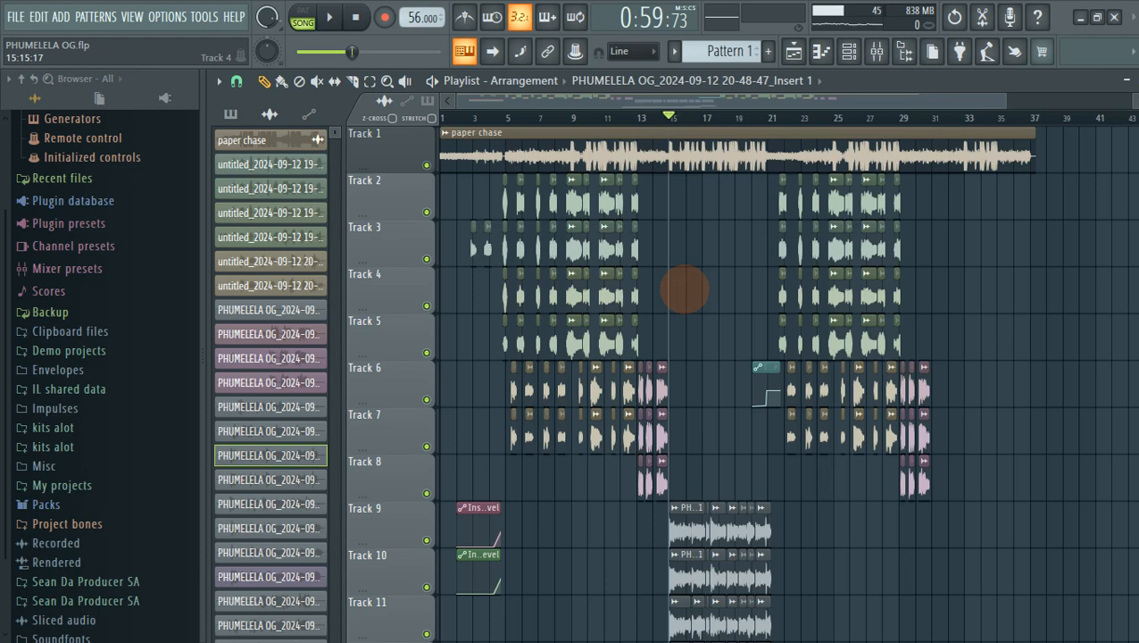
key("space")
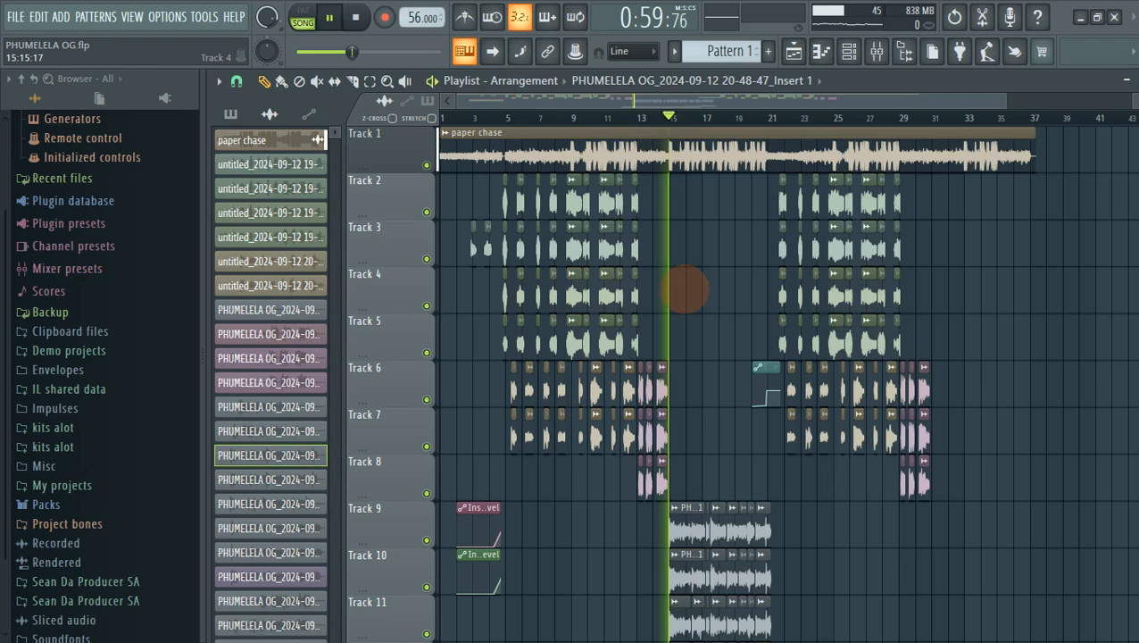